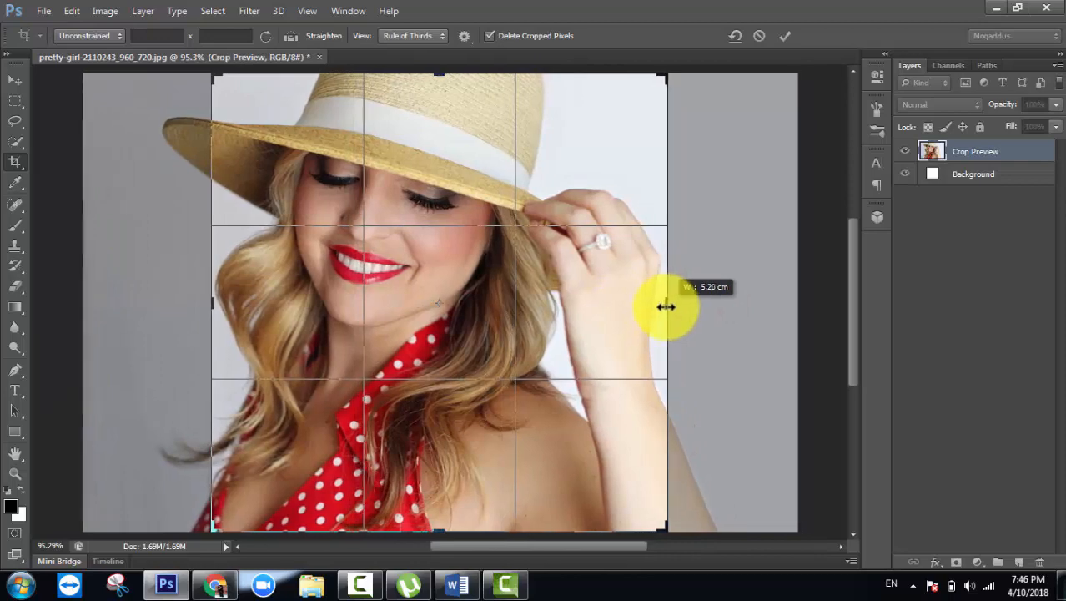
# Step: Crop both sides of the portrait with Delete Cropped Pixels turned off, and return to the Move tool
pyautogui.moveTo(211, 300)
pyautogui.mouseDown()
pyautogui.moveTo(183, 303)
pyautogui.moveTo(212, 311)
pyautogui.mouseUp()
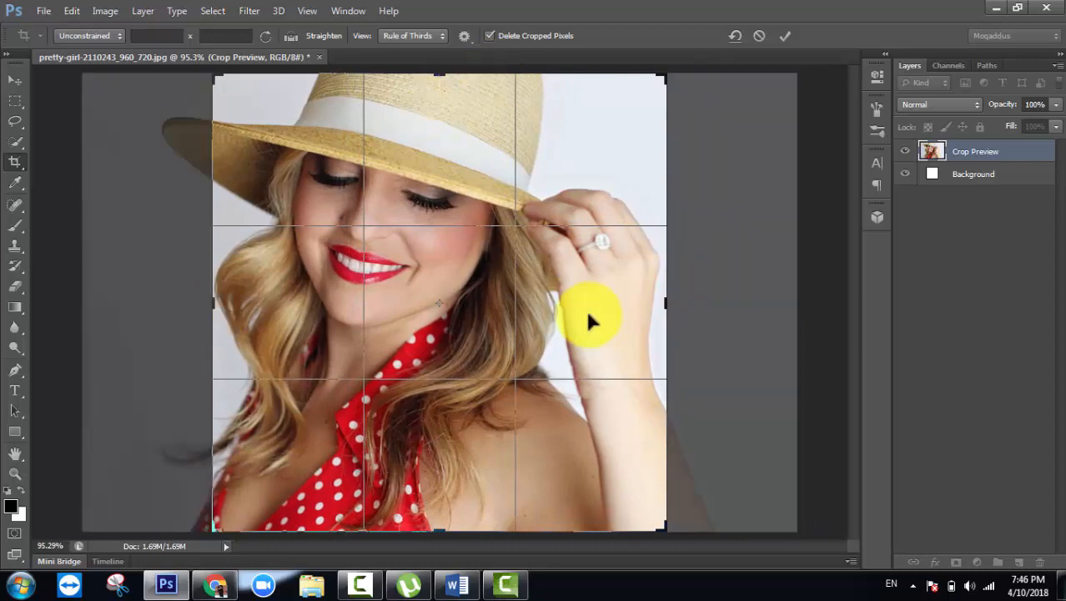
pyautogui.click(490, 35)
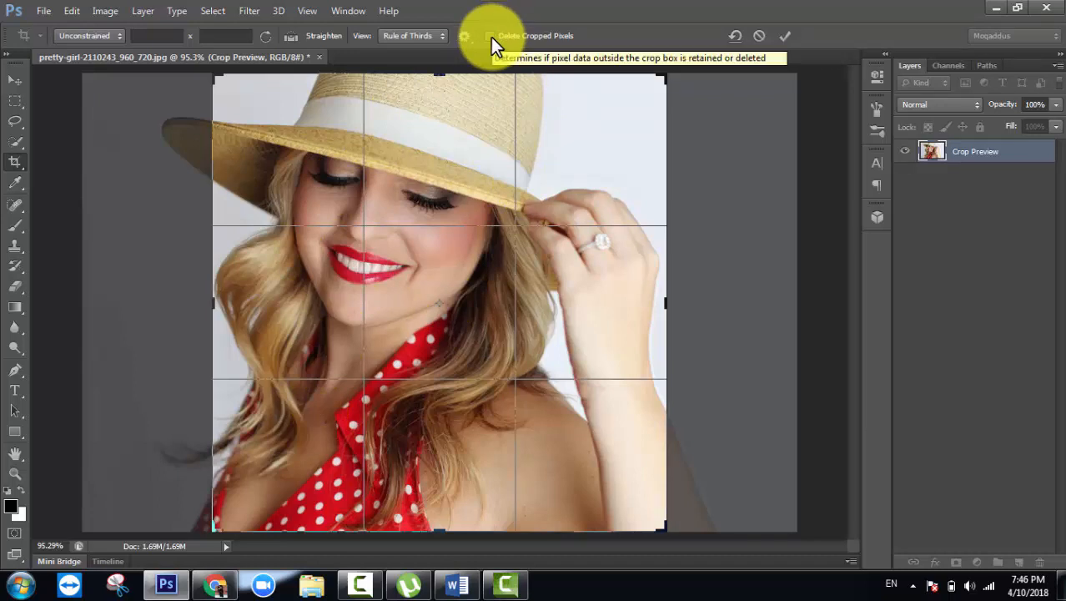
pyautogui.click(781, 39)
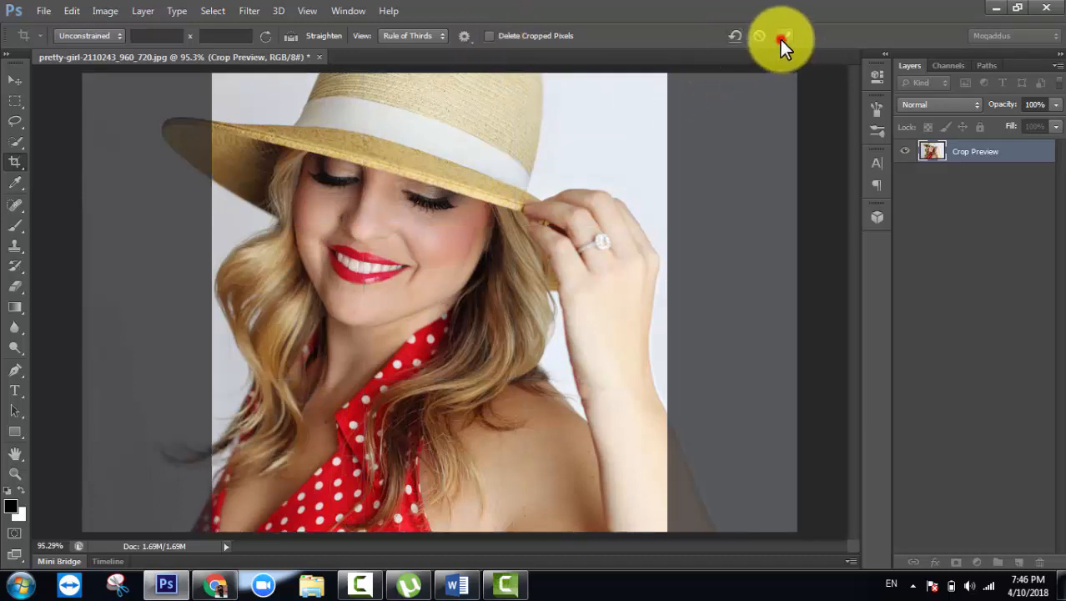
pyautogui.click(17, 79)
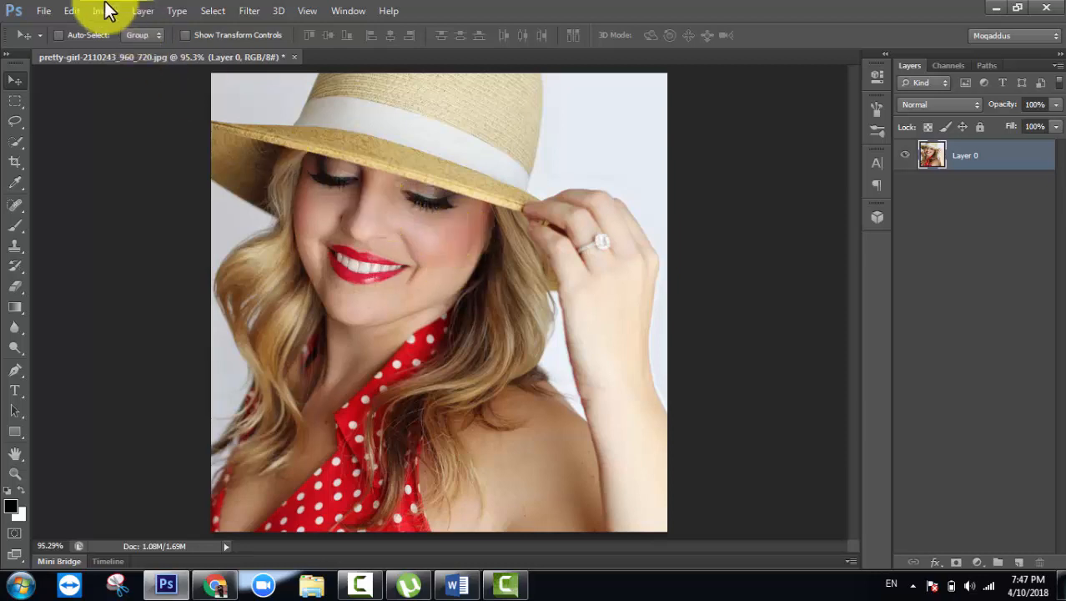
# Step: Place the naturalhistory_book page image from the Desktop as a new layer above the portrait
pyautogui.click(46, 10)
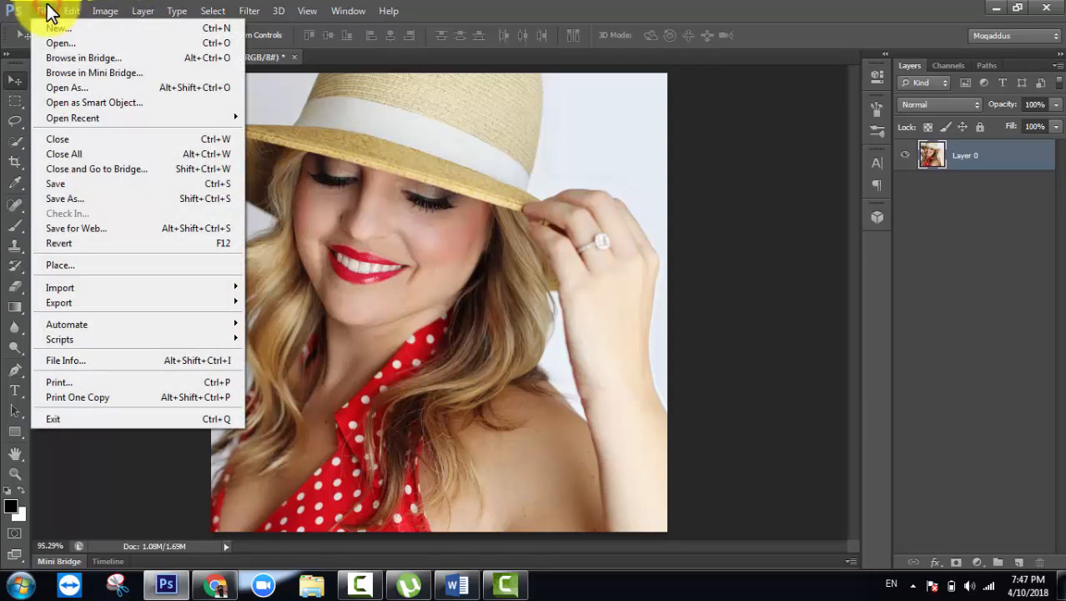
pyautogui.moveTo(75, 10)
pyautogui.moveTo(42, 8)
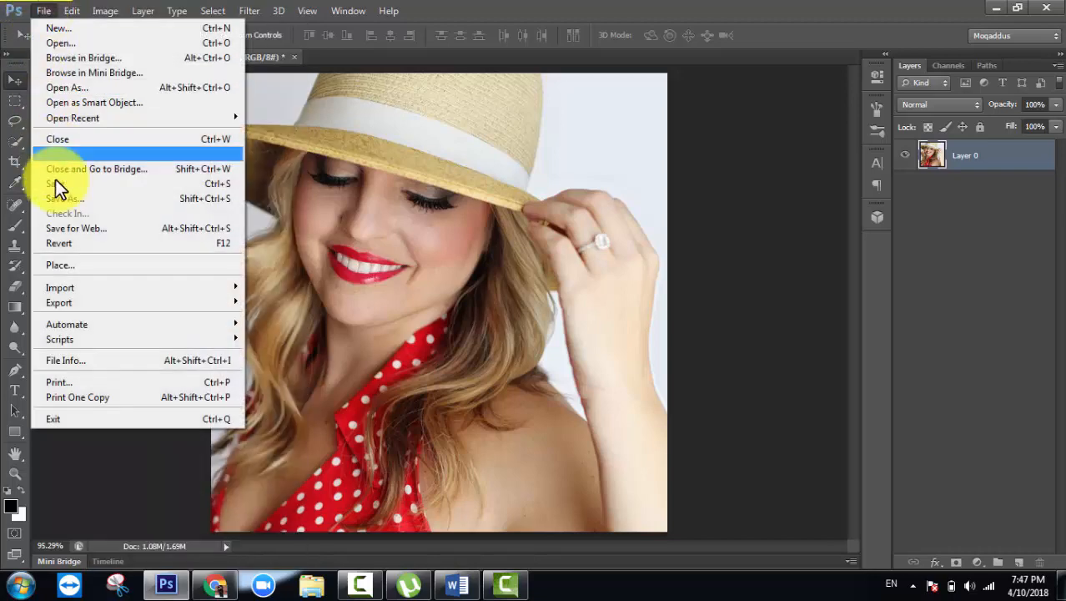
pyautogui.click(60, 264)
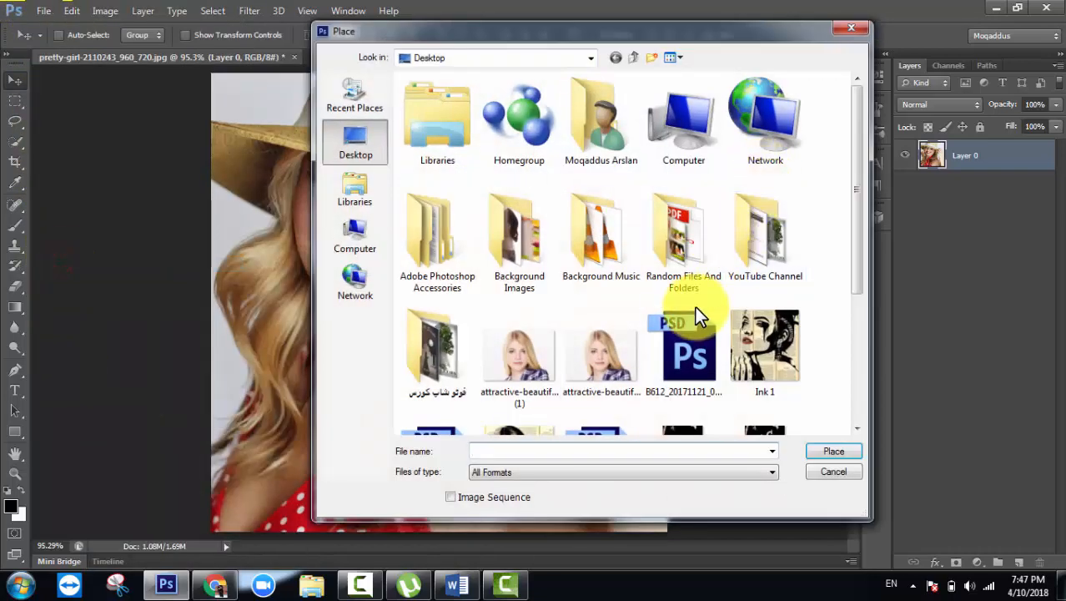
pyautogui.click(695, 310)
pyautogui.scroll(-3, 690, 303)
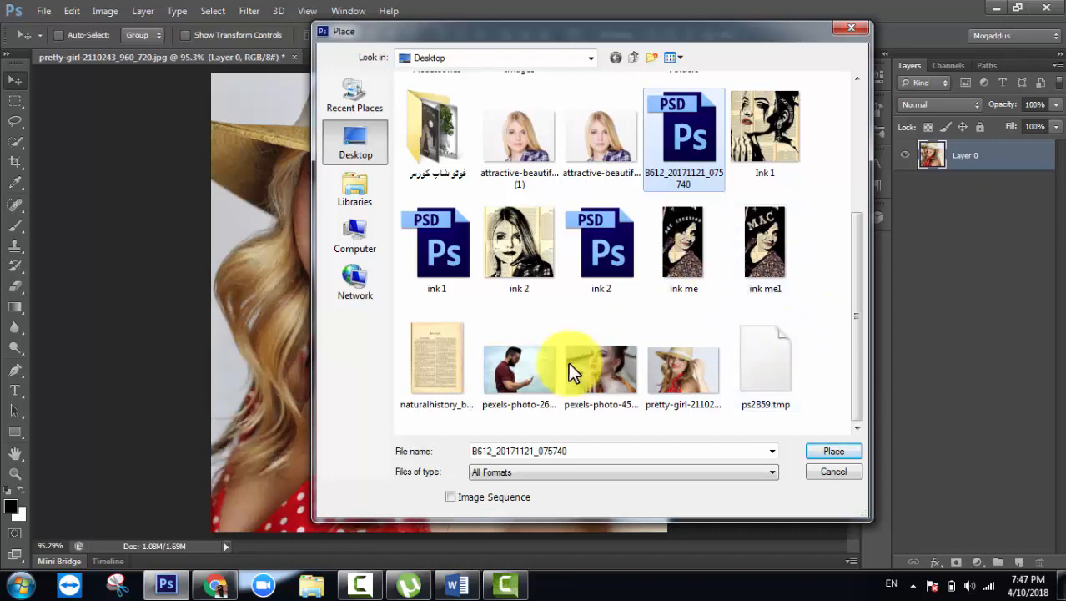
pyautogui.doubleClick(422, 365)
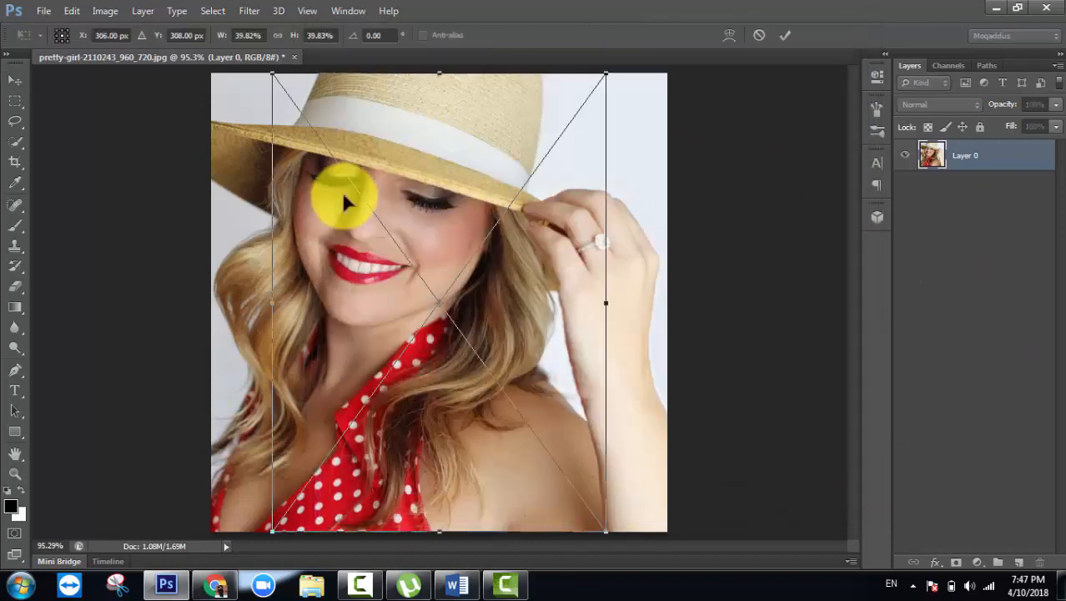
pyautogui.click(789, 36)
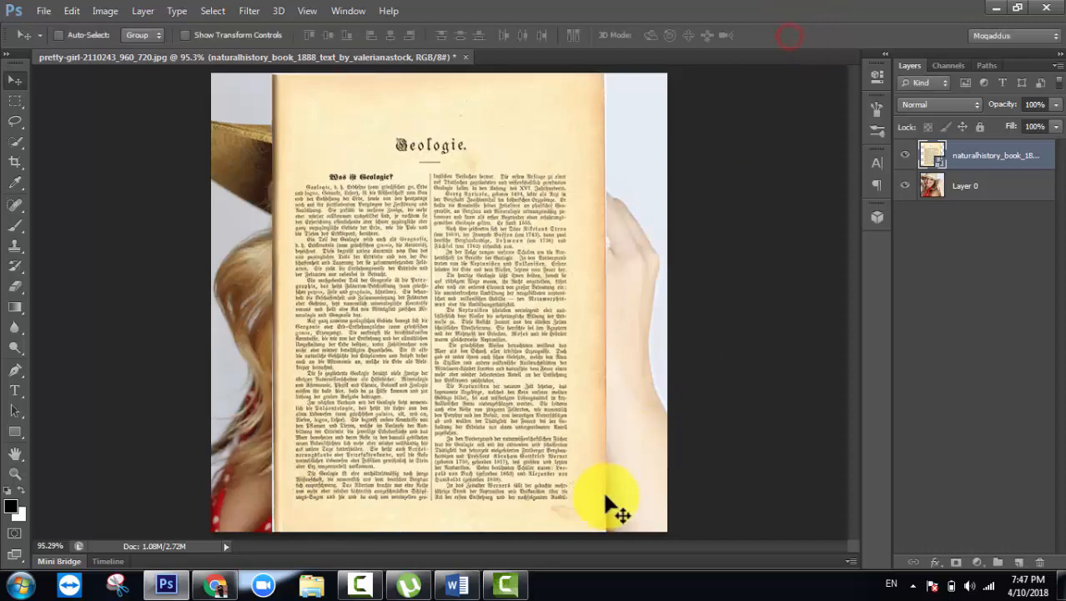
# Step: Show the transform controls, scale the book page to about 17%, and fit it into the canvas's upper-left corner
pyautogui.click(561, 454)
pyautogui.moveTo(491, 245)
pyautogui.mouseDown()
pyautogui.moveTo(510, 248)
pyautogui.moveTo(494, 243)
pyautogui.mouseUp()
pyautogui.click(526, 309)
pyautogui.moveTo(527, 321); pyautogui.dragTo(511, 336)
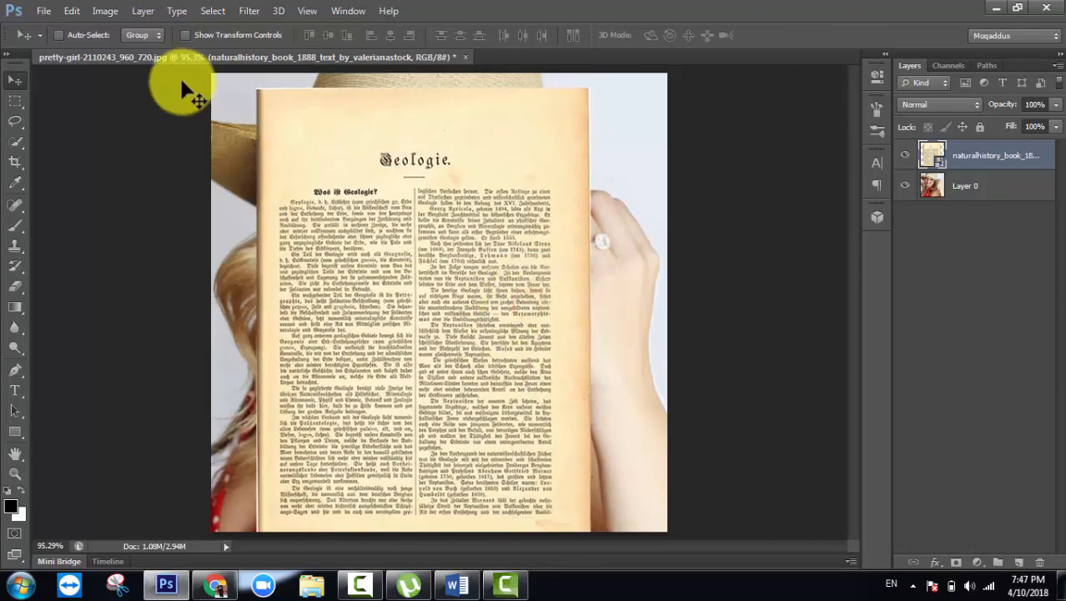
pyautogui.click(185, 35)
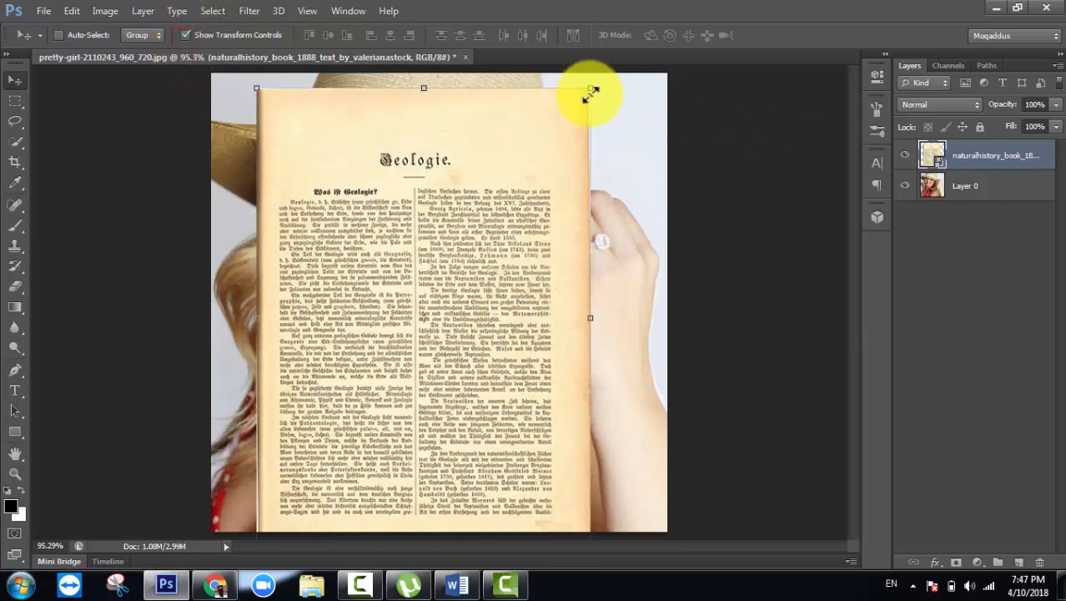
pyautogui.moveTo(588, 90); pyautogui.dragTo(415, 275)
pyautogui.moveTo(433, 338); pyautogui.dragTo(428, 305)
pyautogui.moveTo(374, 336); pyautogui.dragTo(326, 105)
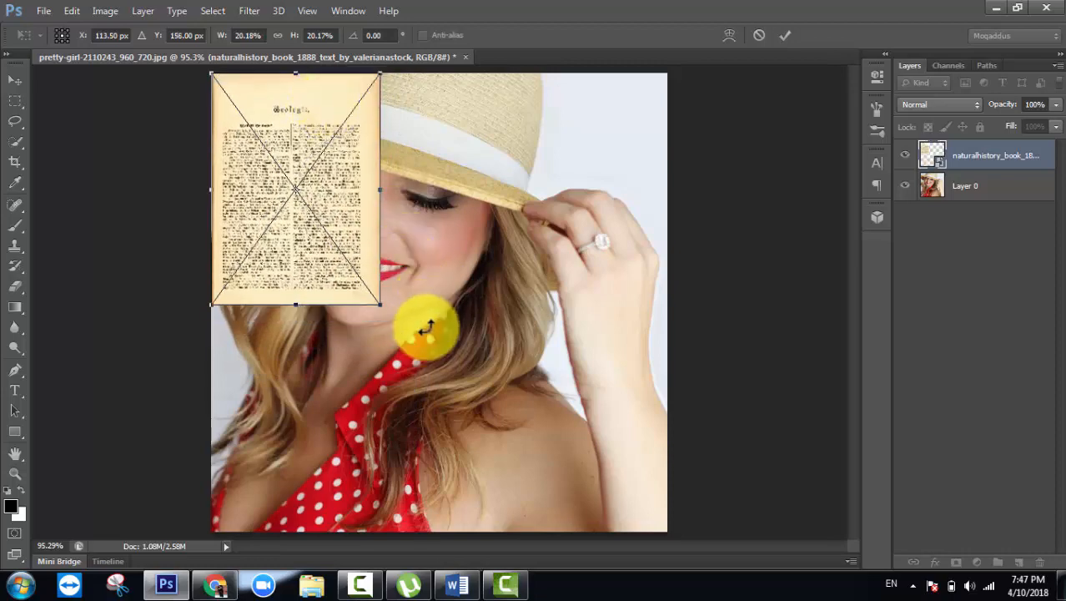
pyautogui.moveTo(381, 309); pyautogui.dragTo(354, 269)
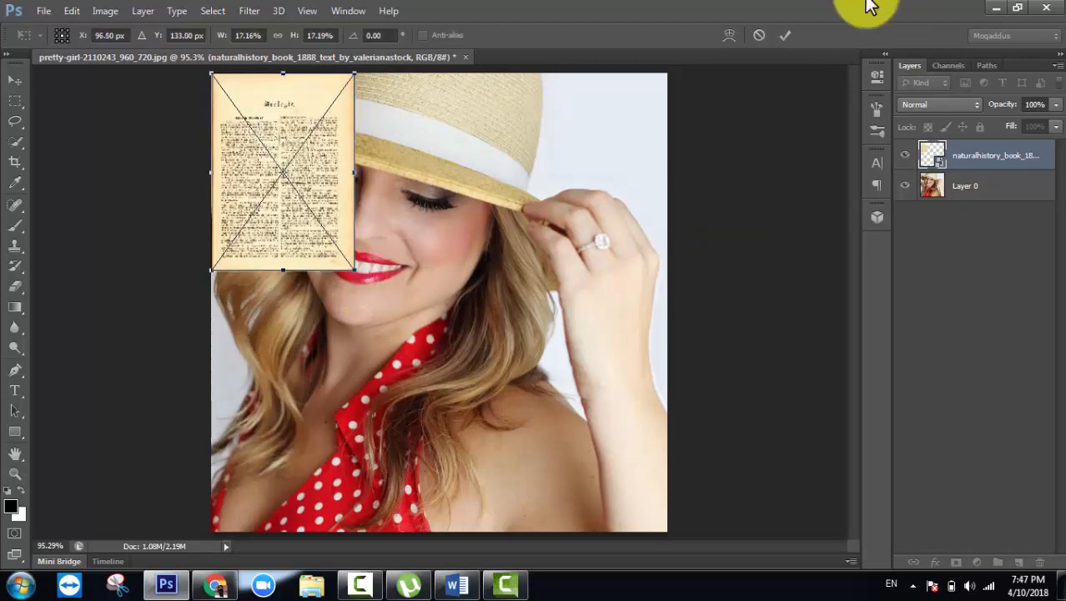
pyautogui.click(785, 35)
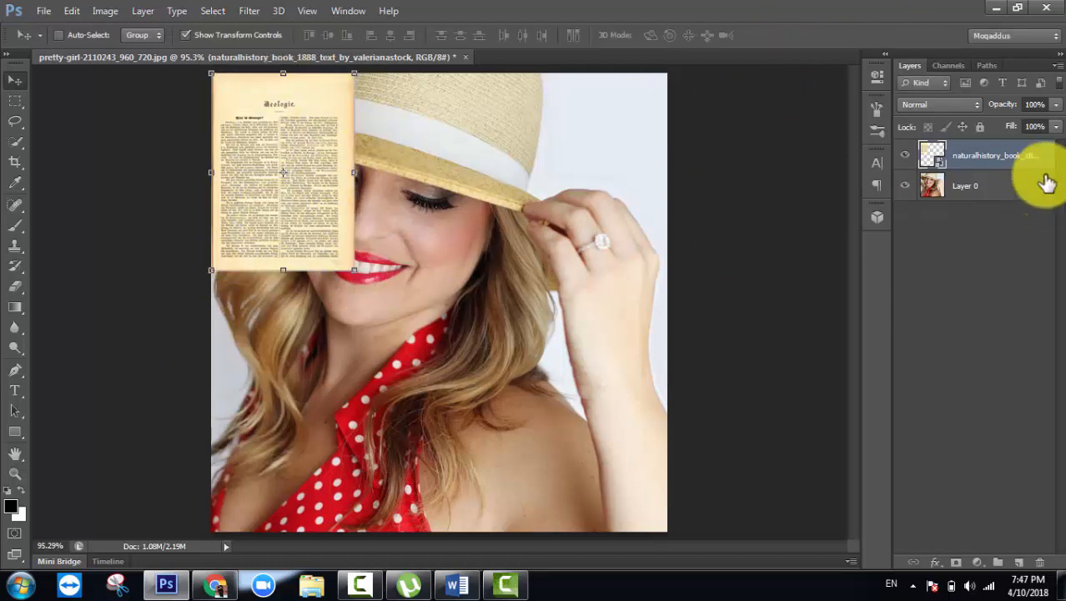
# Step: Duplicate the book page twice and line the copies up beside the original in a row of three
pyautogui.hotkey('ctrl', 'j')
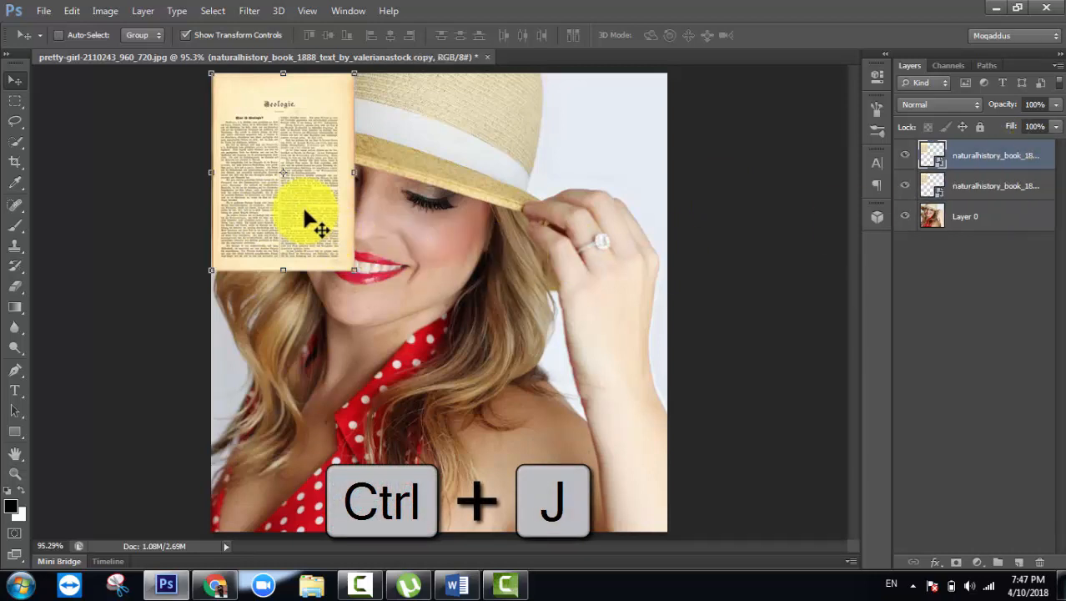
pyautogui.moveTo(305, 213); pyautogui.dragTo(581, 215)
pyautogui.click(440, 176)
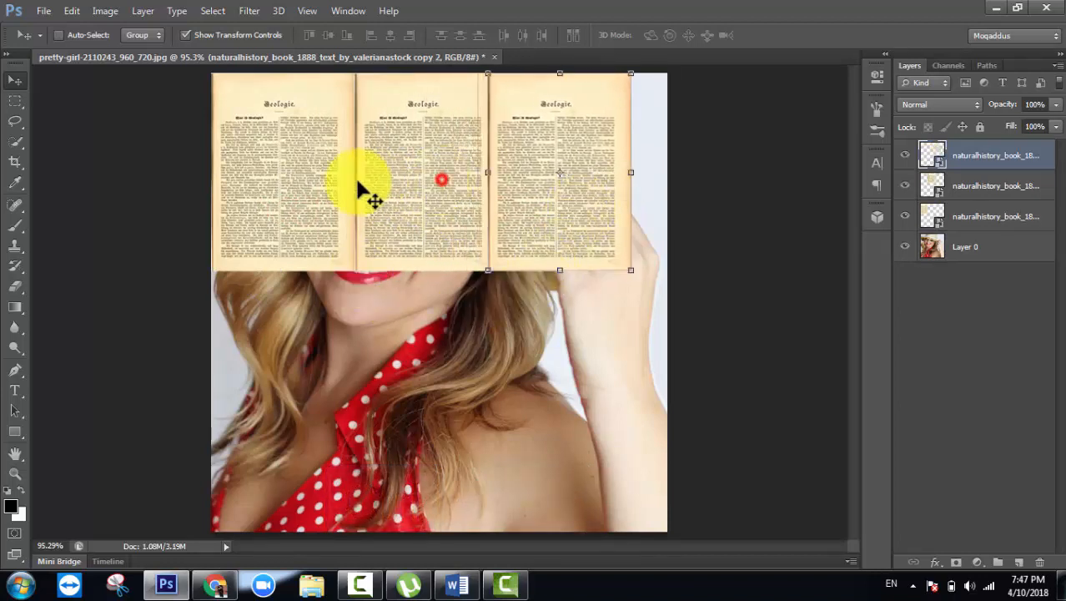
# Step: Select all three book page layers and enlarge them together until the row spans the canvas width
pyautogui.click(1028, 216)
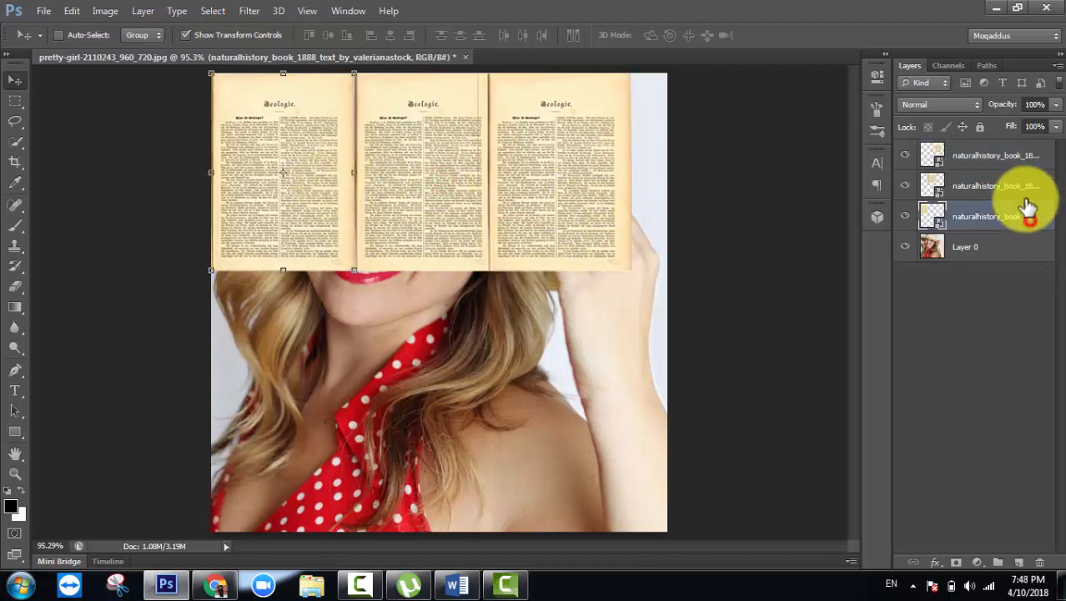
pyautogui.click(1028, 185)
pyautogui.keyDown('ctrl'); pyautogui.click(1027, 162); pyautogui.keyUp('ctrl')
pyautogui.keyDown('ctrl'); pyautogui.click(1024, 216); pyautogui.keyUp('ctrl')
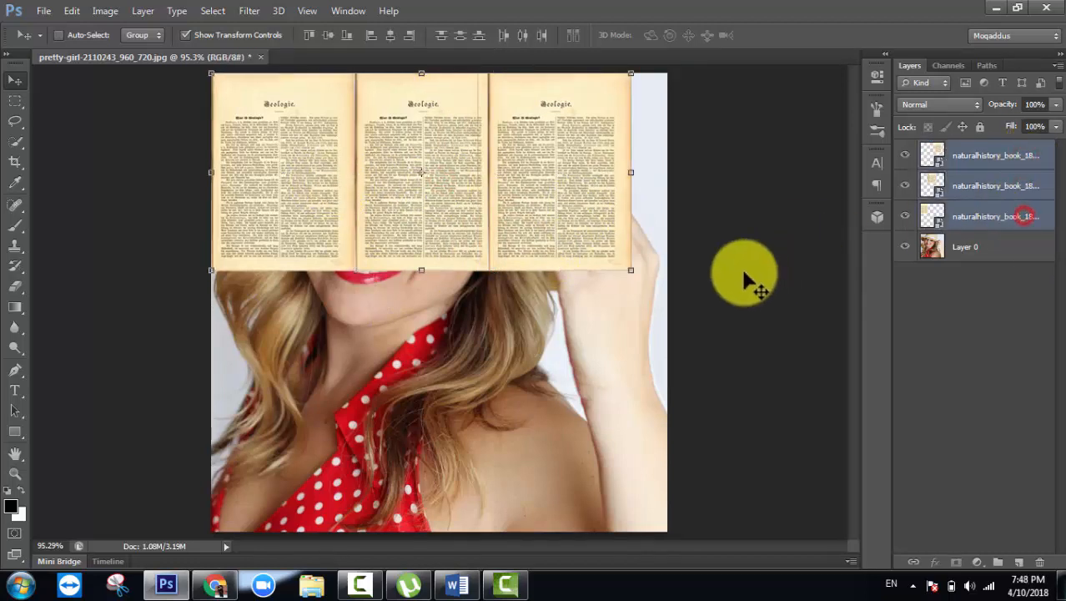
pyautogui.moveTo(634, 270); pyautogui.dragTo(729, 200)
pyautogui.click(785, 35)
pyautogui.click(792, 282)
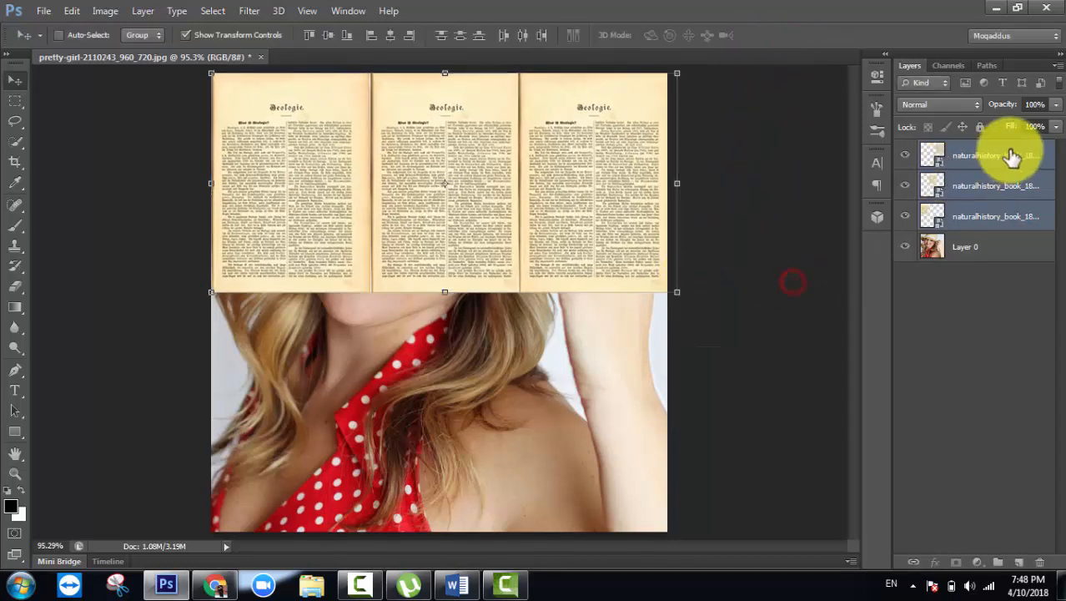
# Step: Group the three book page layers
pyautogui.click(1009, 155)
pyautogui.keyDown('shift'); pyautogui.click(1021, 209); pyautogui.keyUp('shift')
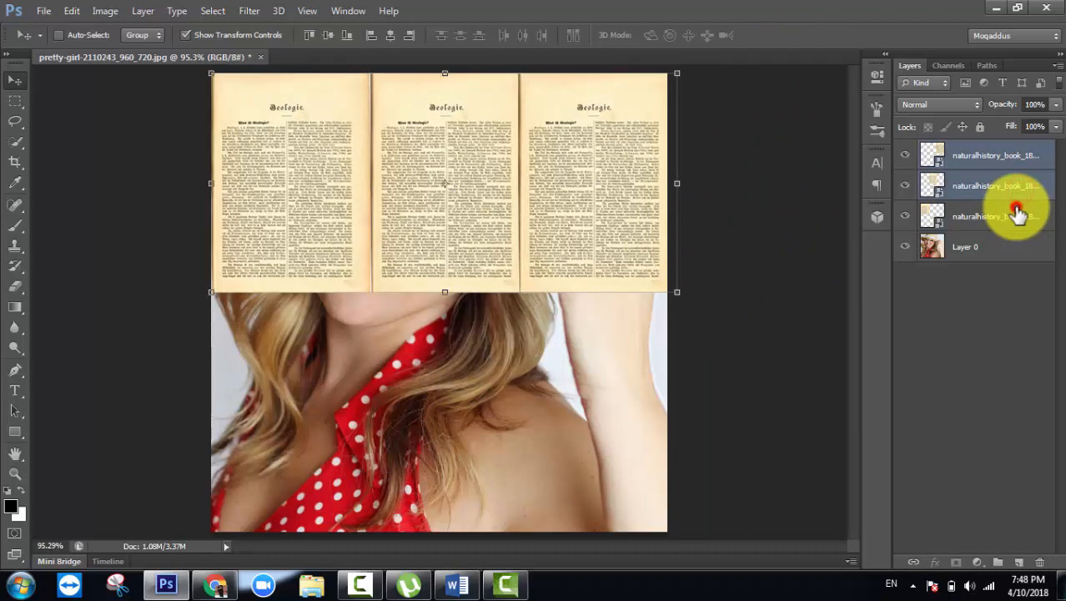
pyautogui.hotkey('ctrl', 'g')
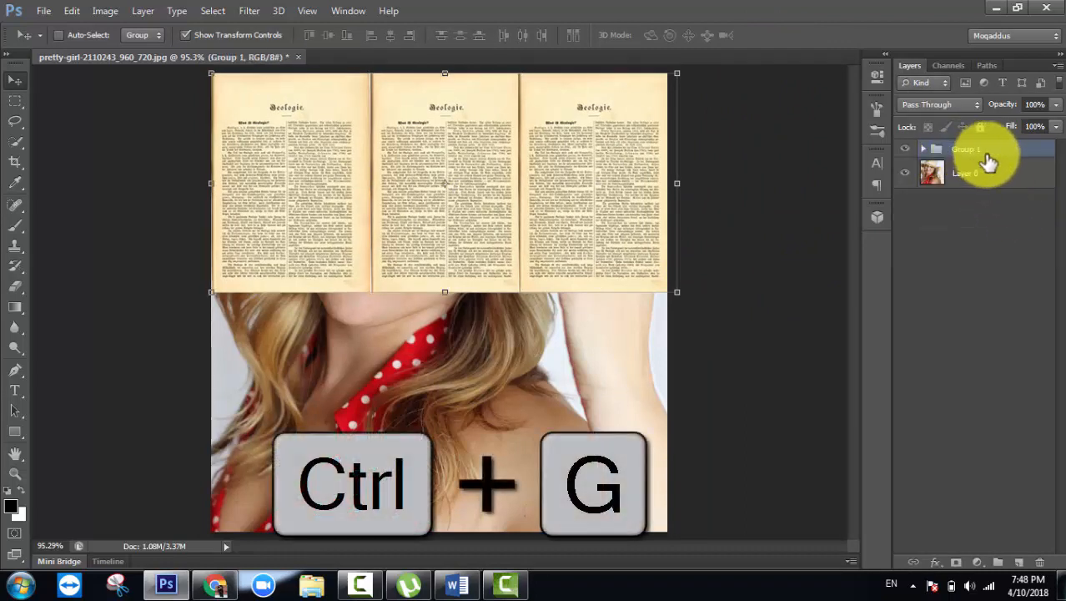
pyautogui.moveTo(566, 239); pyautogui.dragTo(586, 224)
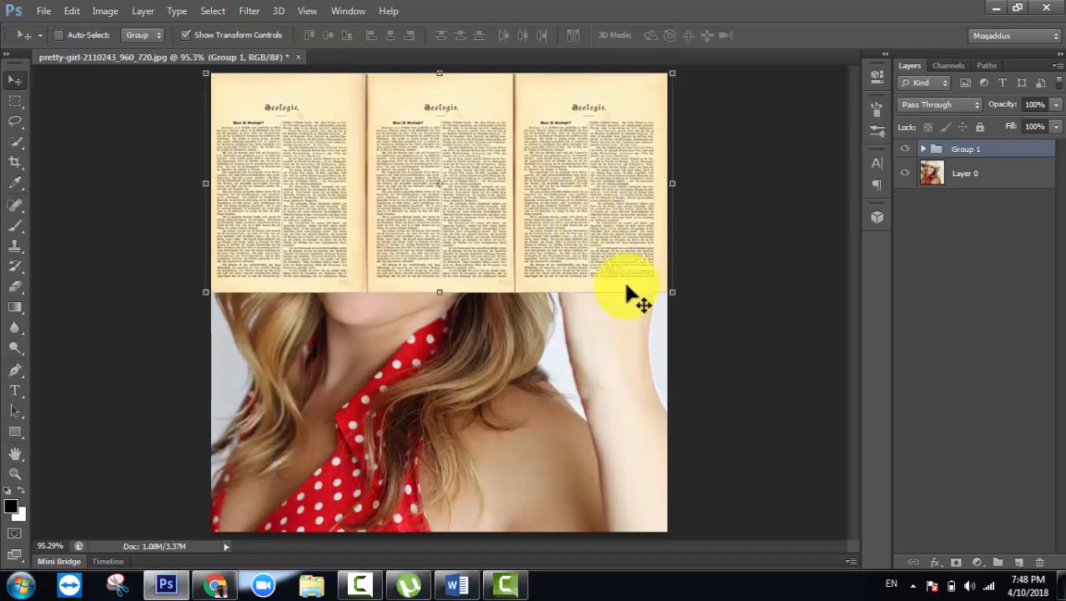
pyautogui.click(1023, 160)
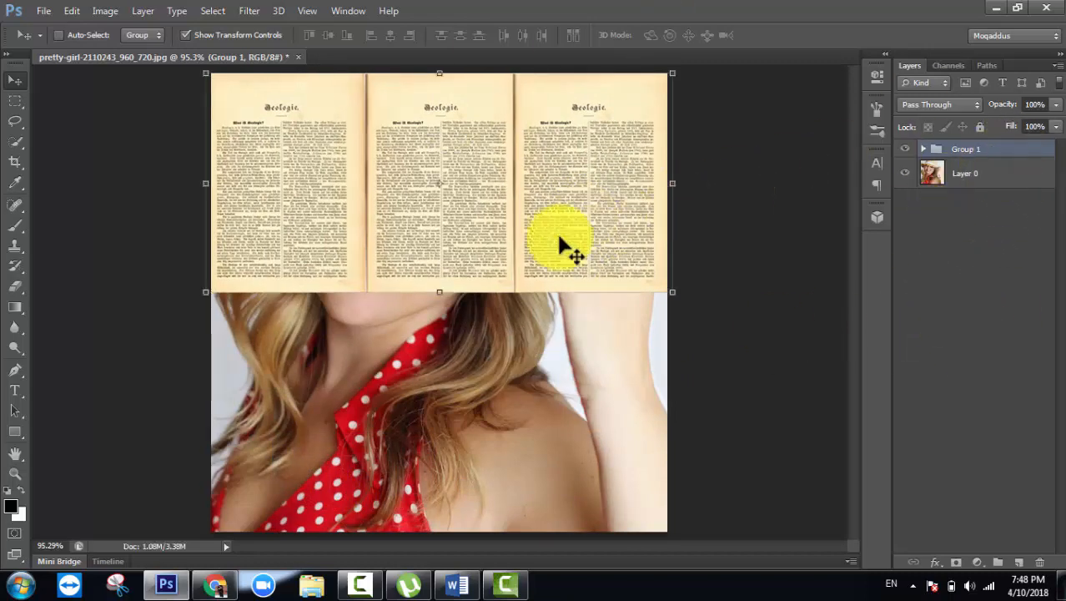
pyautogui.moveTo(550, 242)
pyautogui.mouseDown()
pyautogui.moveTo(555, 257)
pyautogui.moveTo(554, 242)
pyautogui.mouseUp()
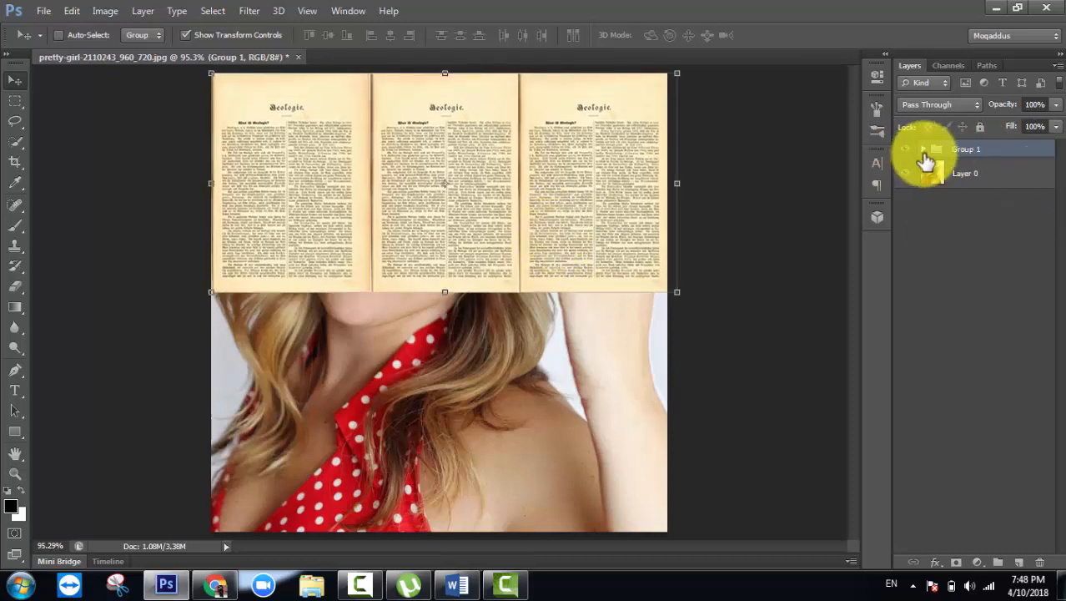
# Step: Flip the middle book page inside Group 1 vertically
pyautogui.click(923, 148)
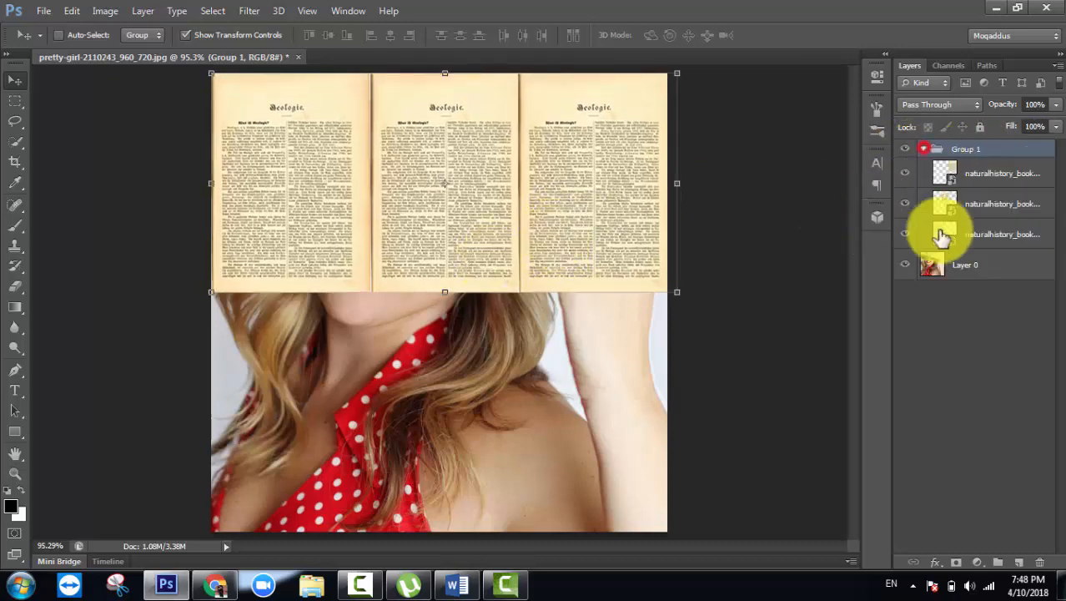
pyautogui.click(1009, 146)
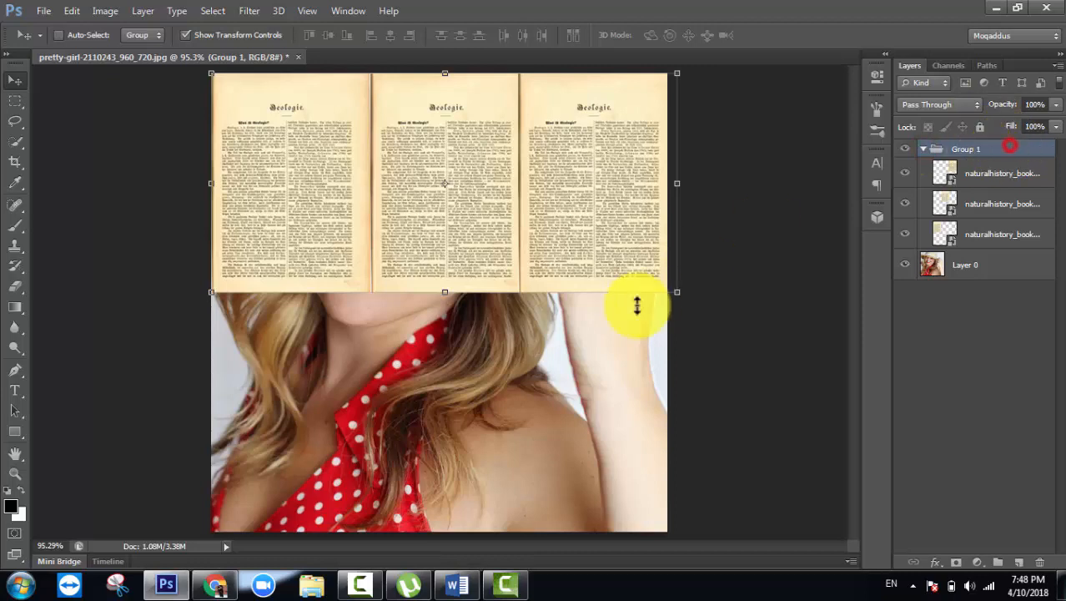
pyautogui.click(999, 209)
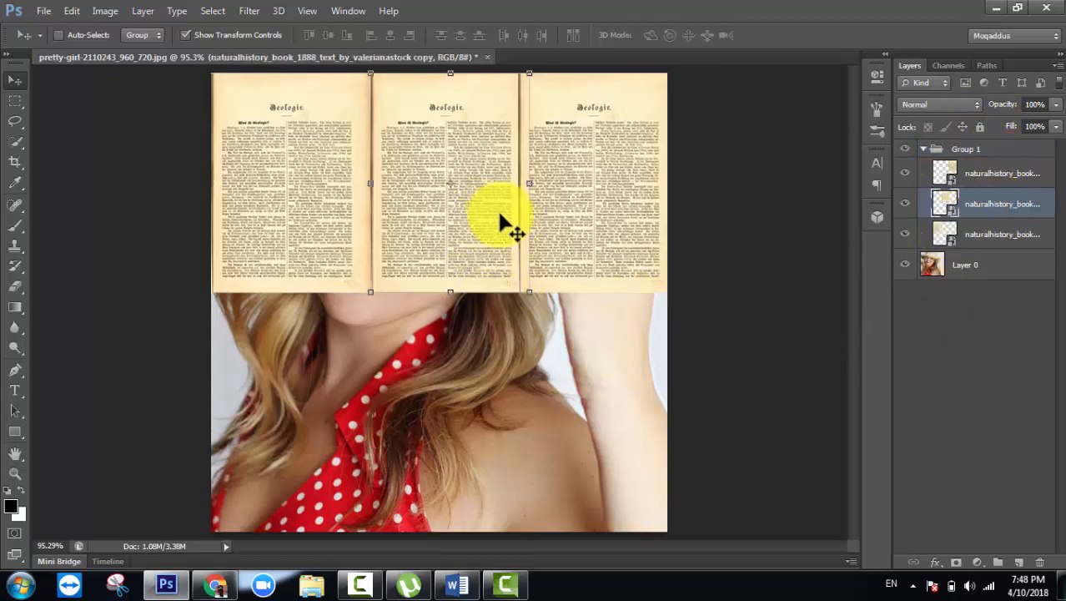
pyautogui.hotkey('ctrl', 't')
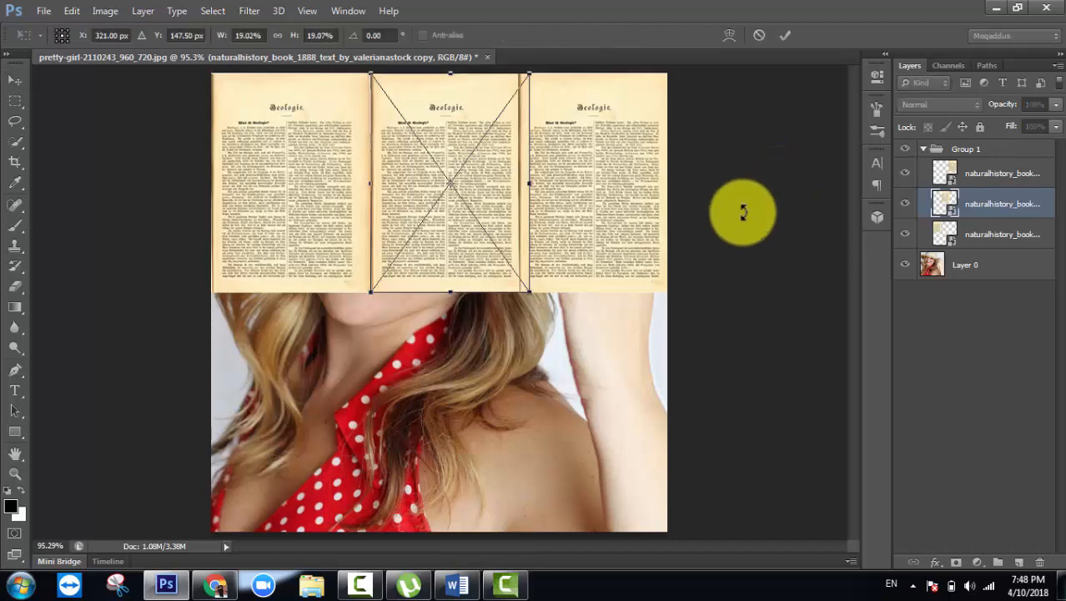
pyautogui.rightClick(507, 164)
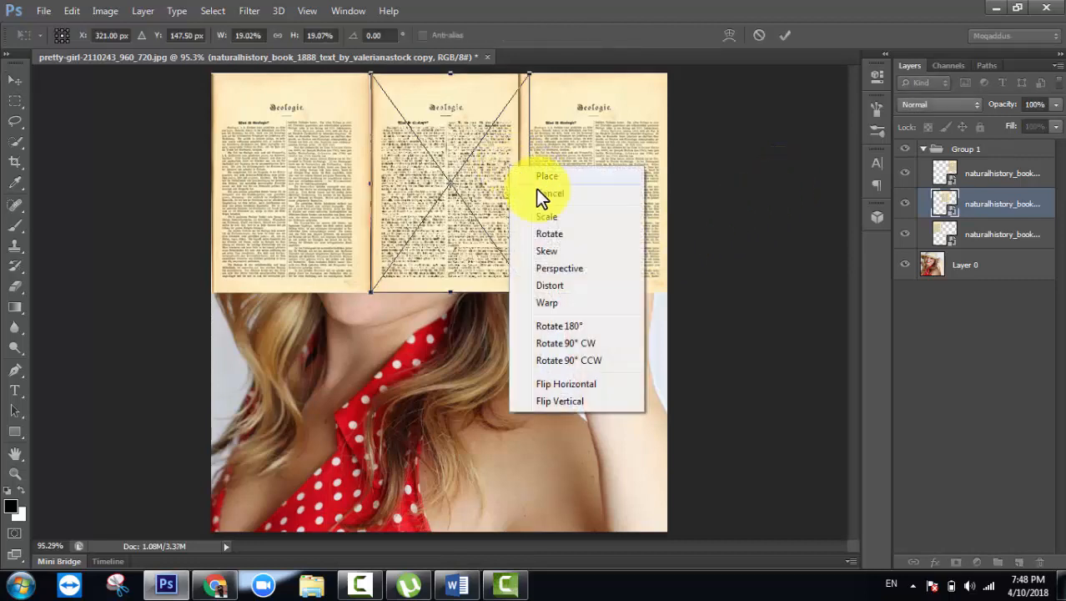
pyautogui.click(586, 401)
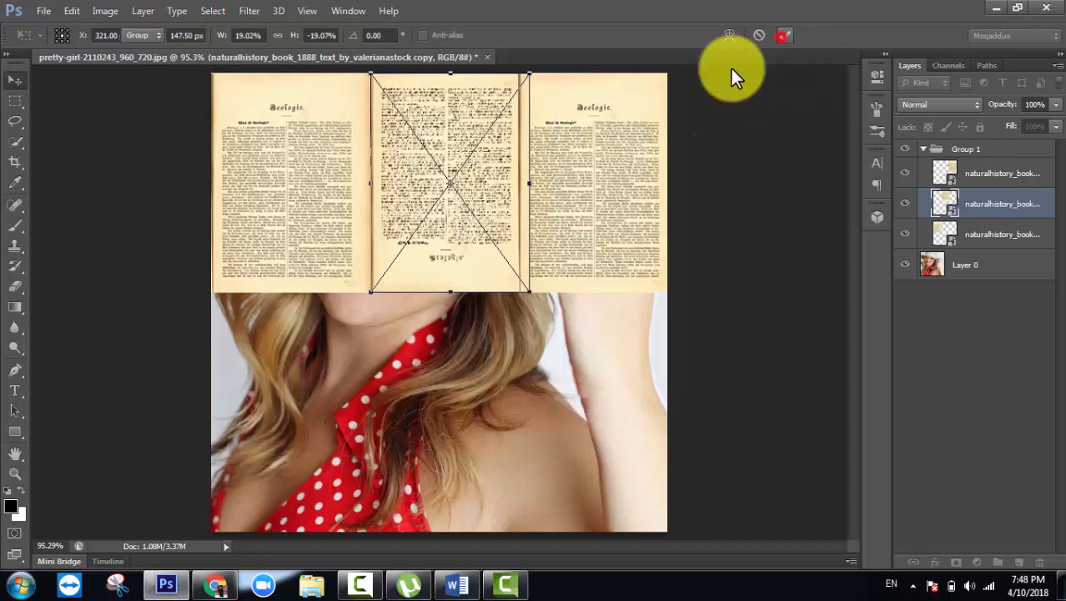
pyautogui.press('Return')
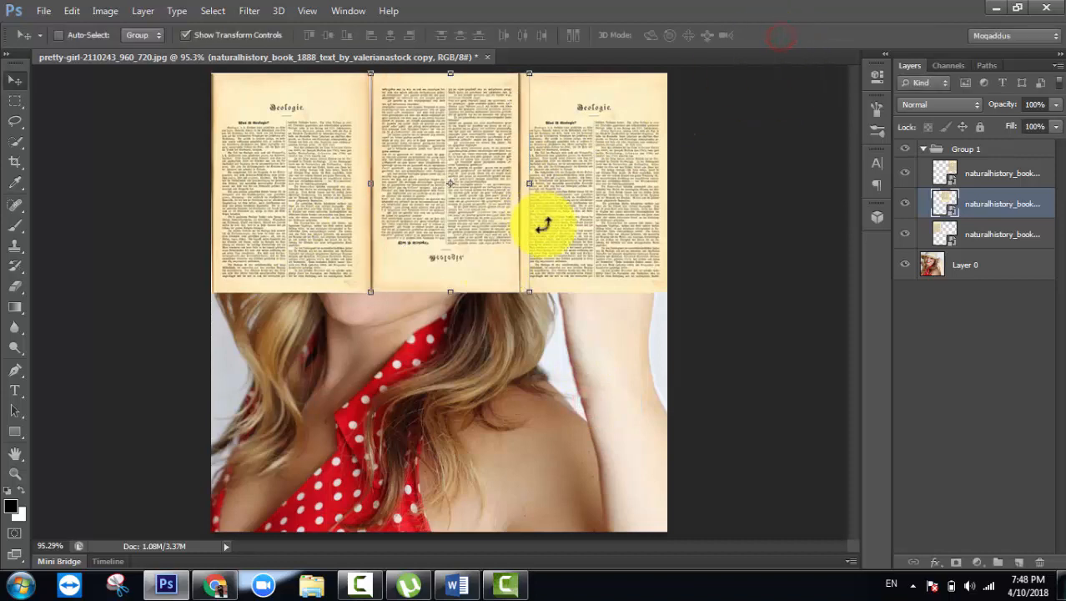
# Step: Collapse Group 1 and duplicate it
pyautogui.click(923, 150)
pyautogui.click(918, 153)
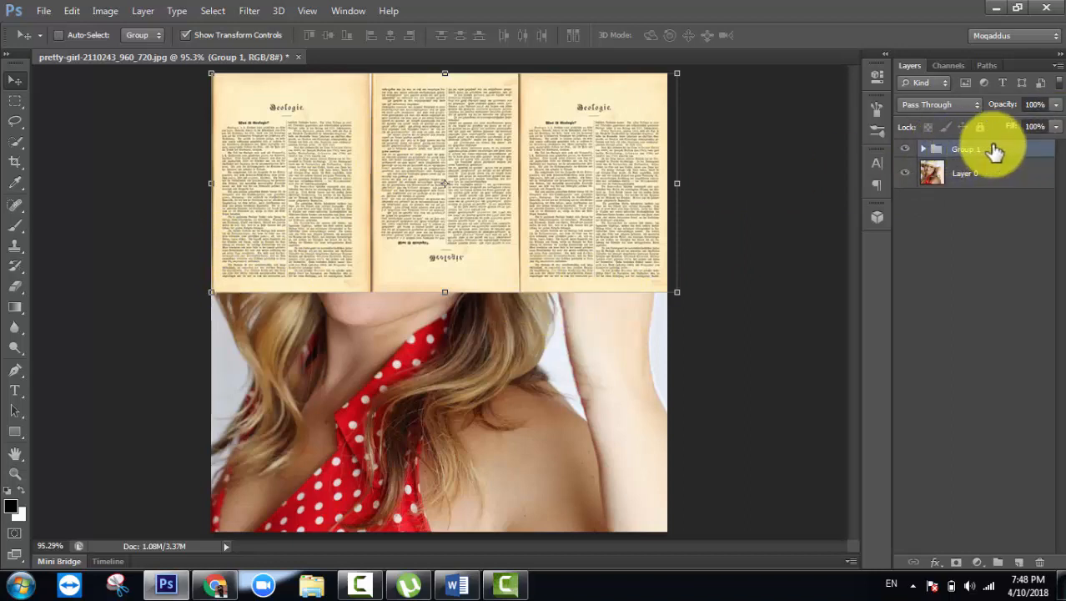
pyautogui.click(1039, 153)
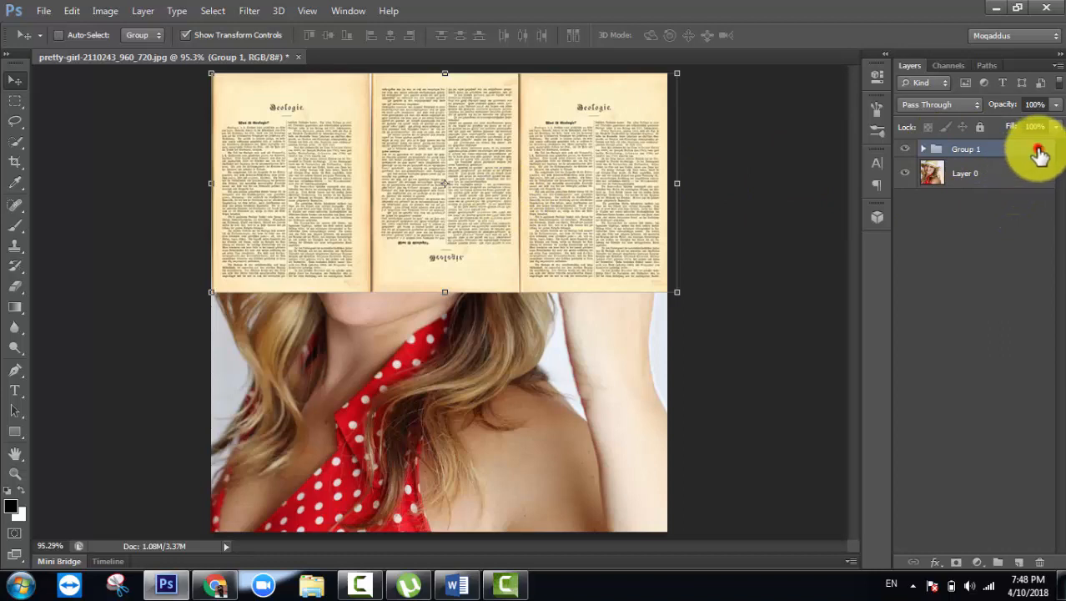
pyautogui.hotkey('ctrl', 'j')
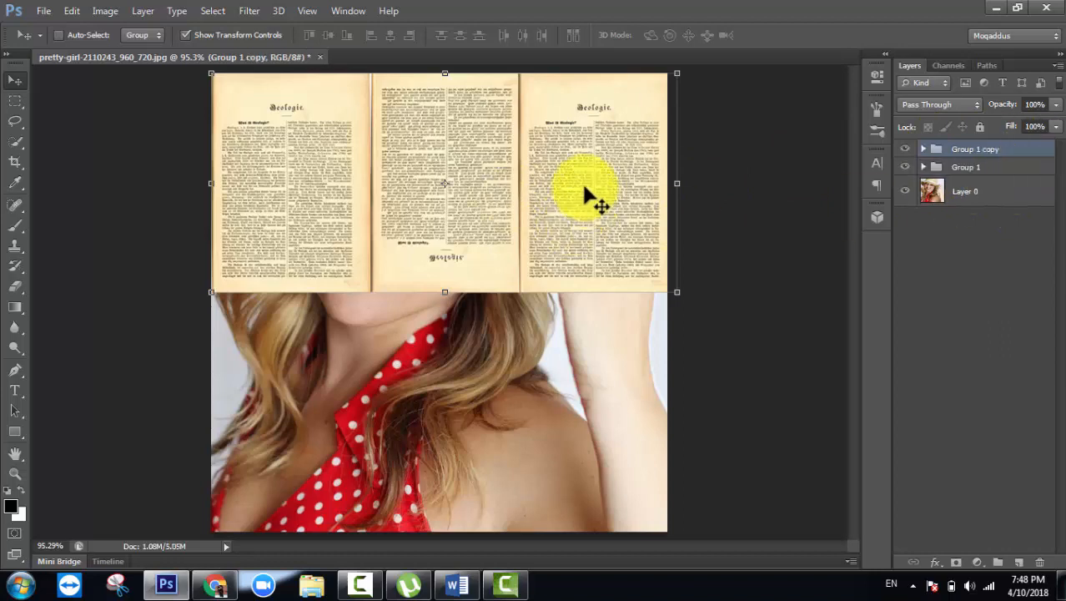
# Step: Place the duplicated page group directly under the first row and enlarge both groups together until they cover the whole canvas
pyautogui.moveTo(579, 185); pyautogui.dragTo(584, 410)
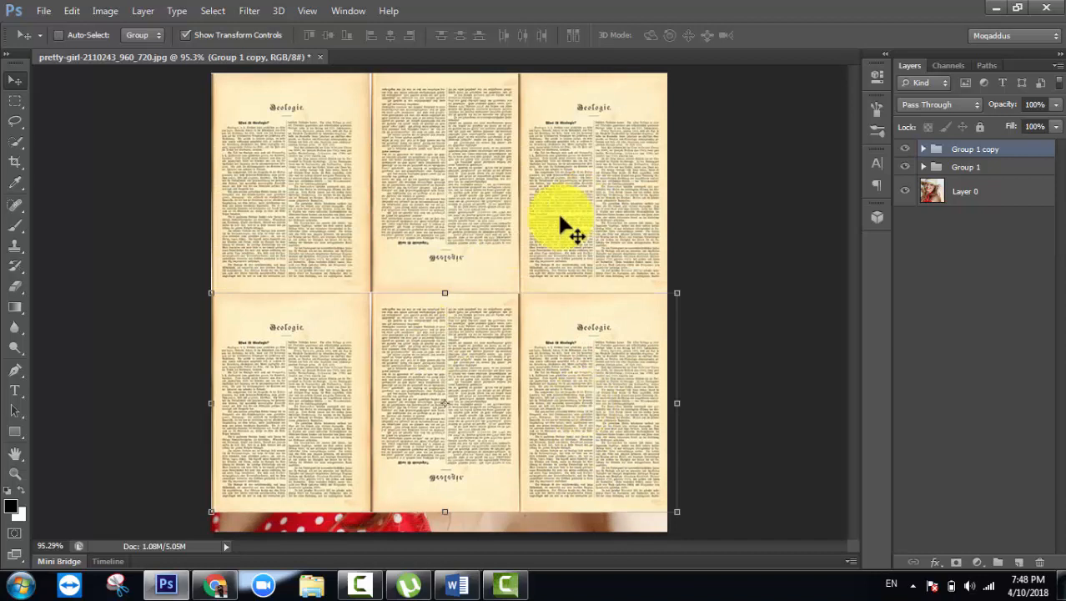
pyautogui.keyDown('shift'); pyautogui.click(1026, 167); pyautogui.keyUp('shift')
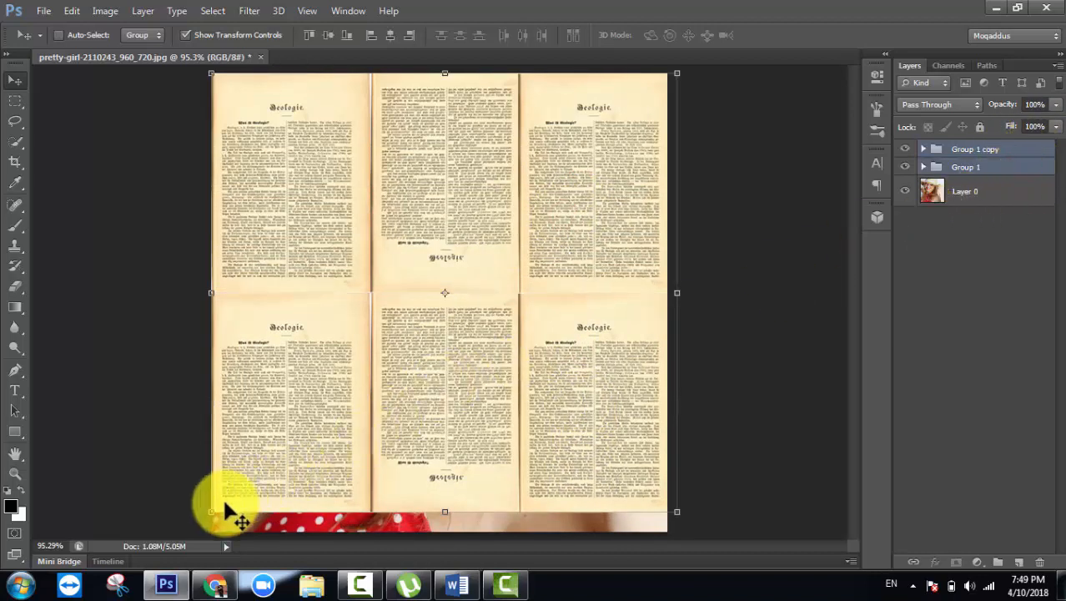
pyautogui.moveTo(211, 511); pyautogui.dragTo(181, 539)
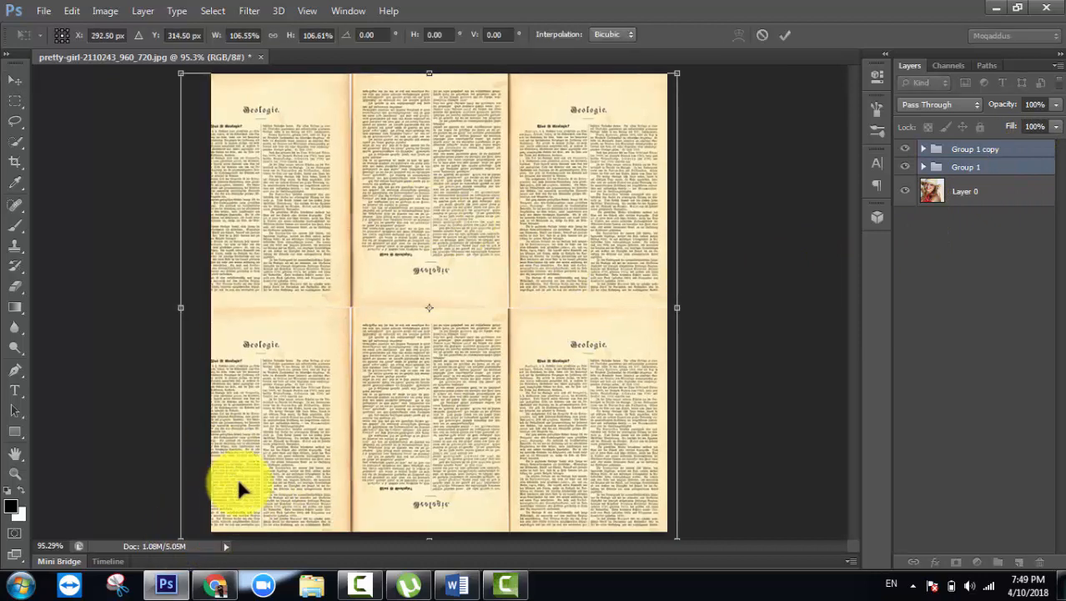
pyautogui.click(784, 34)
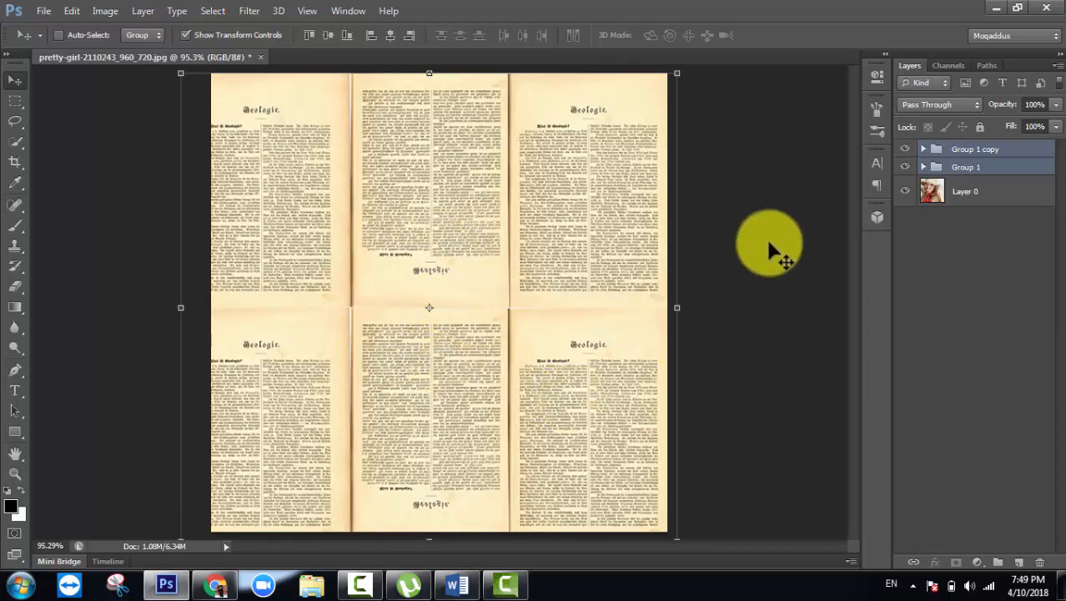
# Step: Flip Group 1 copy, the lower row of book pages, vertically with Free Transform
pyautogui.click(1045, 152)
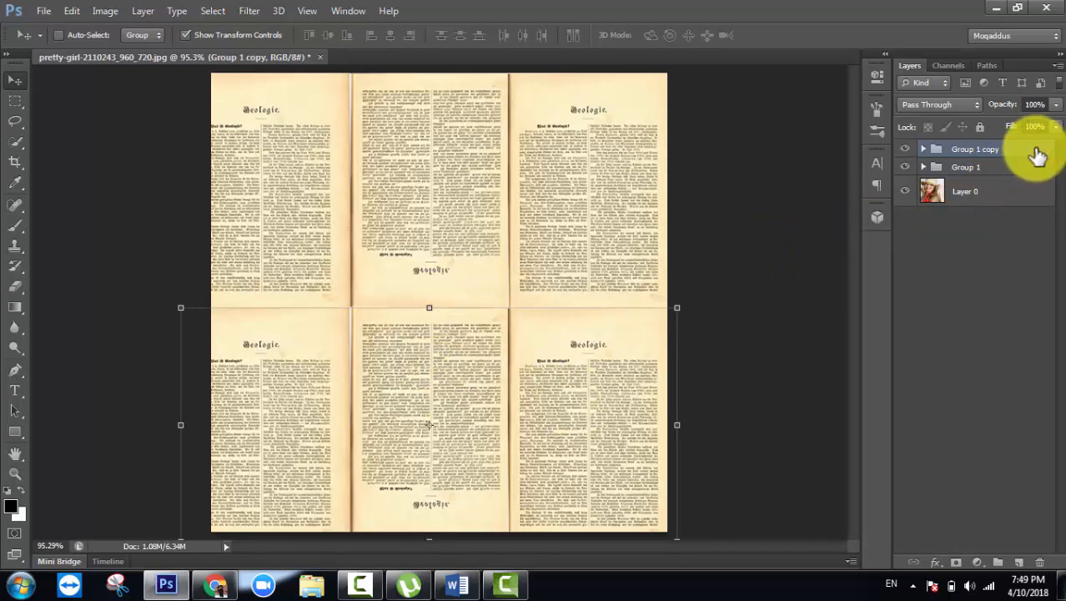
pyautogui.hotkey('ctrl', 't')
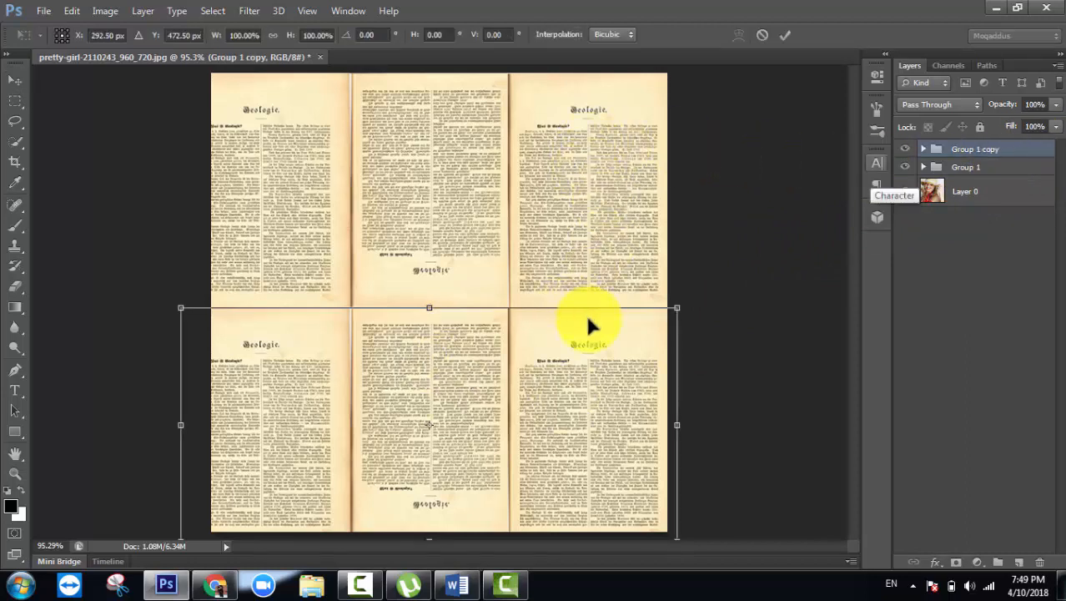
pyautogui.rightClick(585, 311)
pyautogui.click(652, 307)
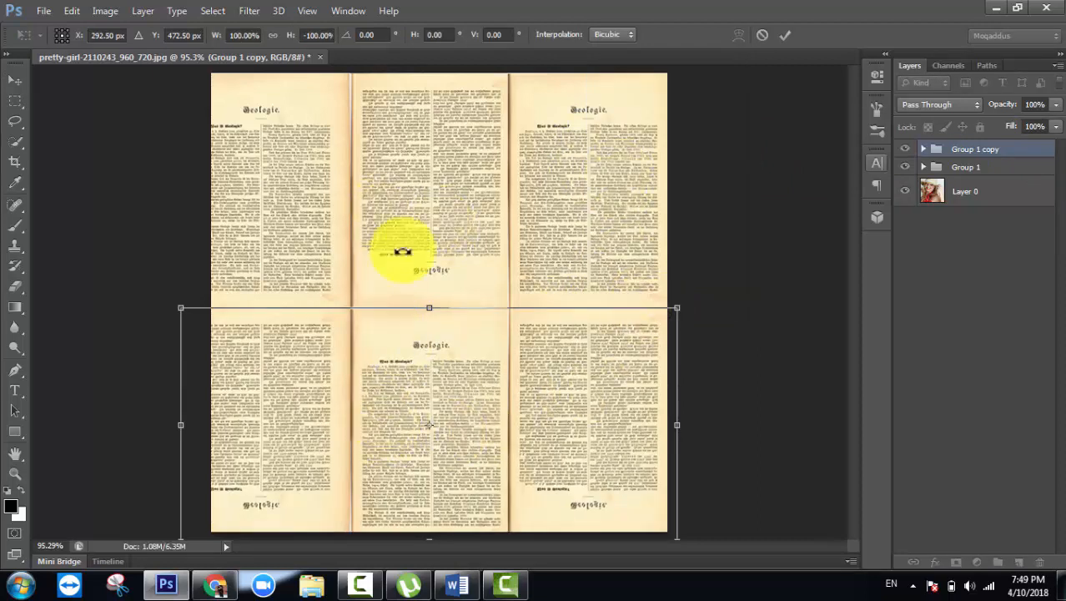
pyautogui.click(784, 39)
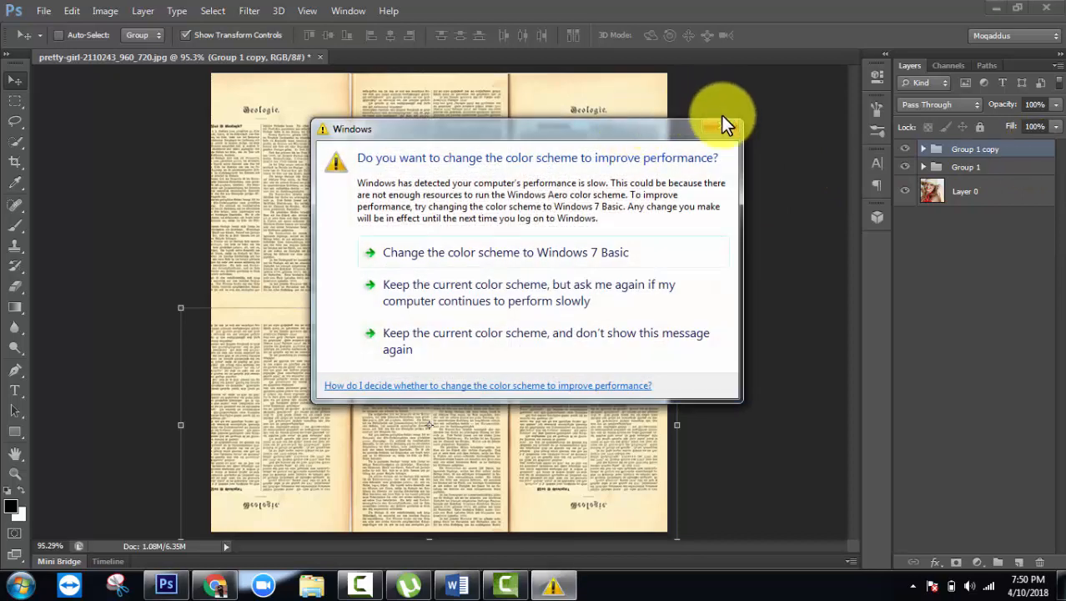
pyautogui.click(722, 121)
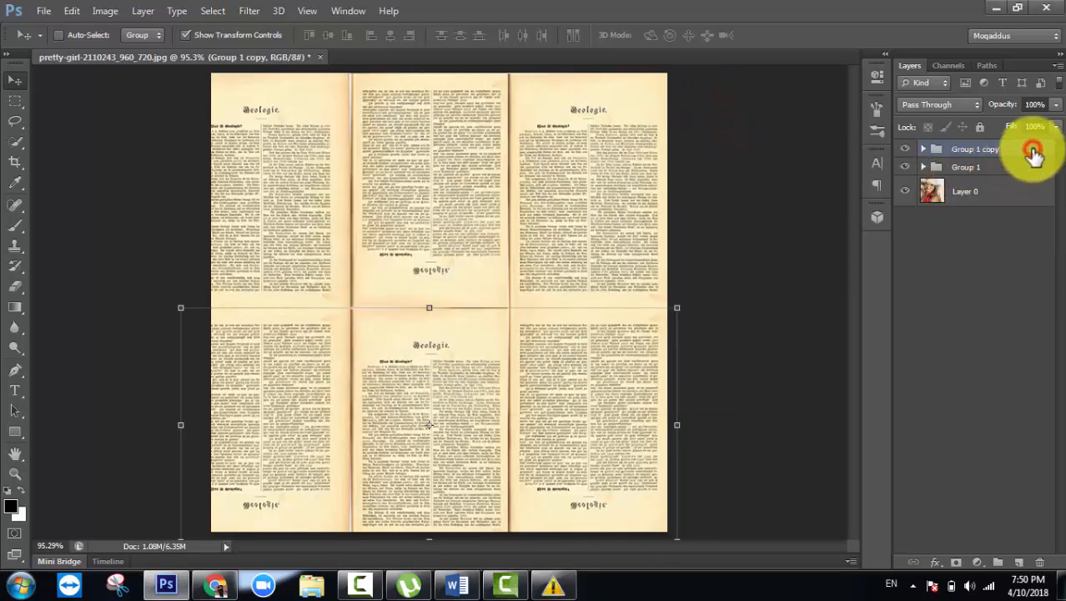
# Step: Nest Group 1 inside Group 1 copy and shift the combined pages slightly to the right and up
pyautogui.click(1010, 169)
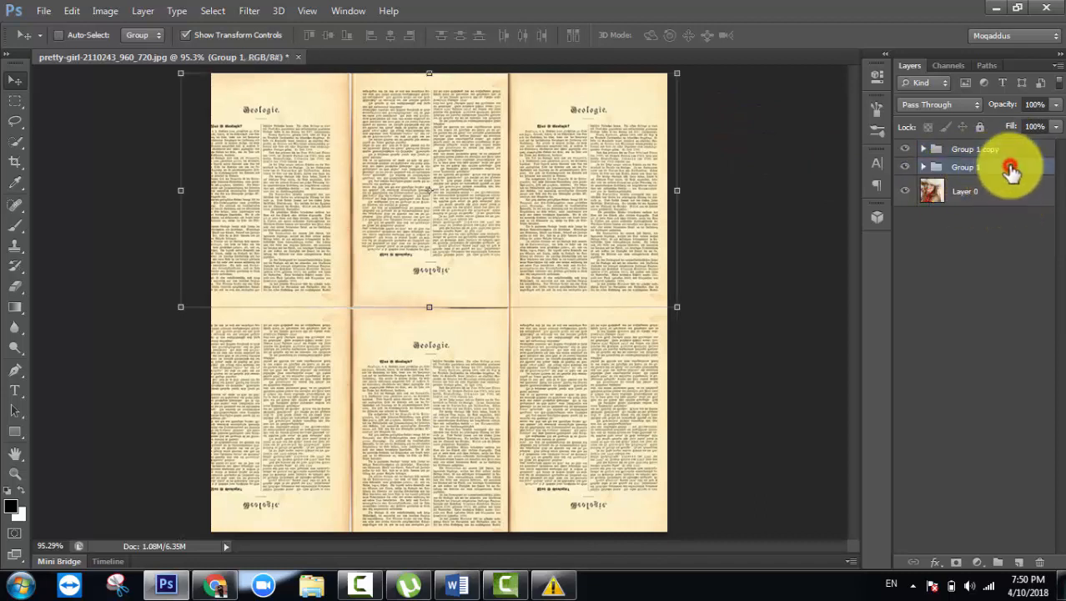
pyautogui.moveTo(1011, 172); pyautogui.dragTo(1011, 151)
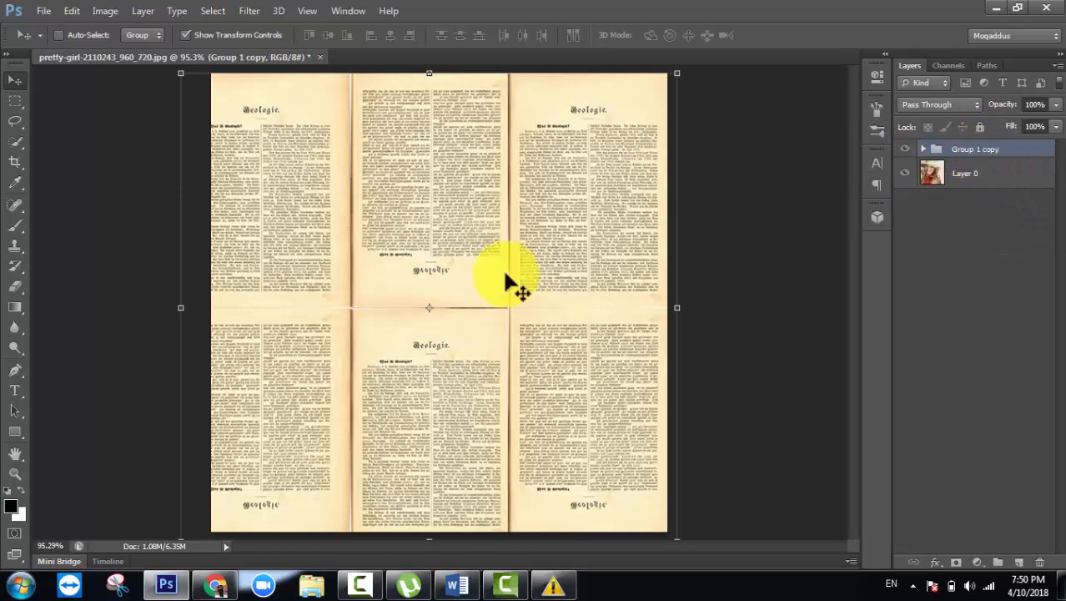
pyautogui.moveTo(507, 282)
pyautogui.mouseDown()
pyautogui.moveTo(552, 341)
pyautogui.moveTo(507, 312)
pyautogui.moveTo(506, 273)
pyautogui.mouseUp()
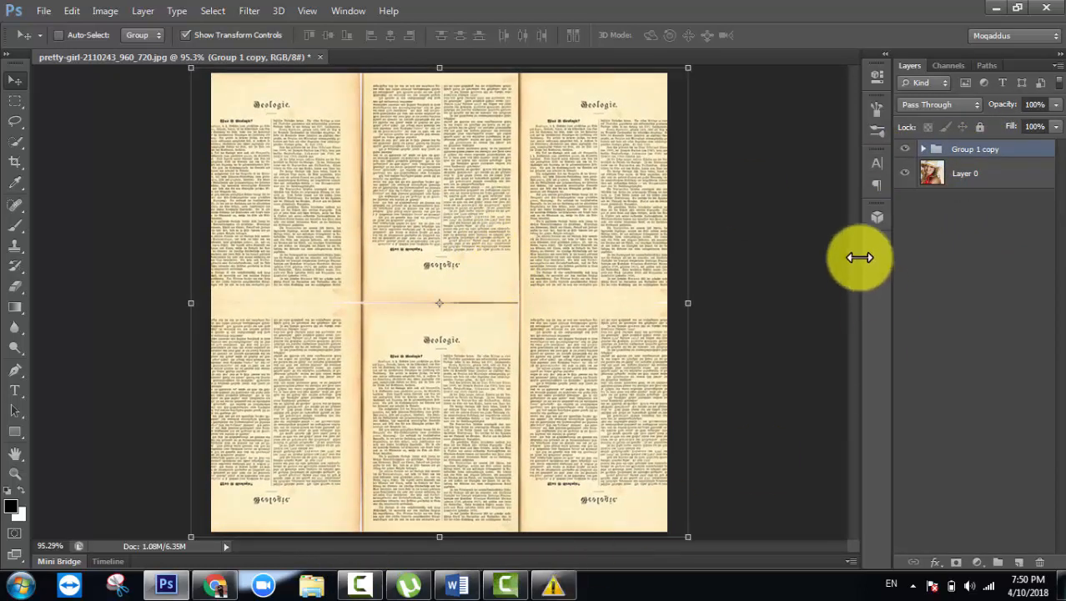
pyautogui.rightClick(1031, 150)
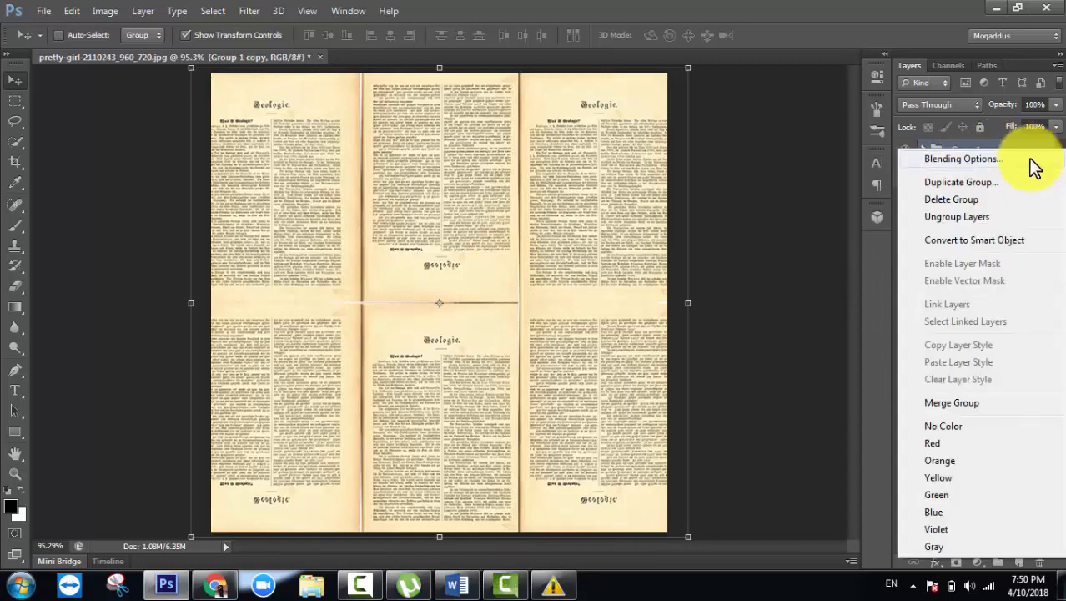
pyautogui.click(970, 402)
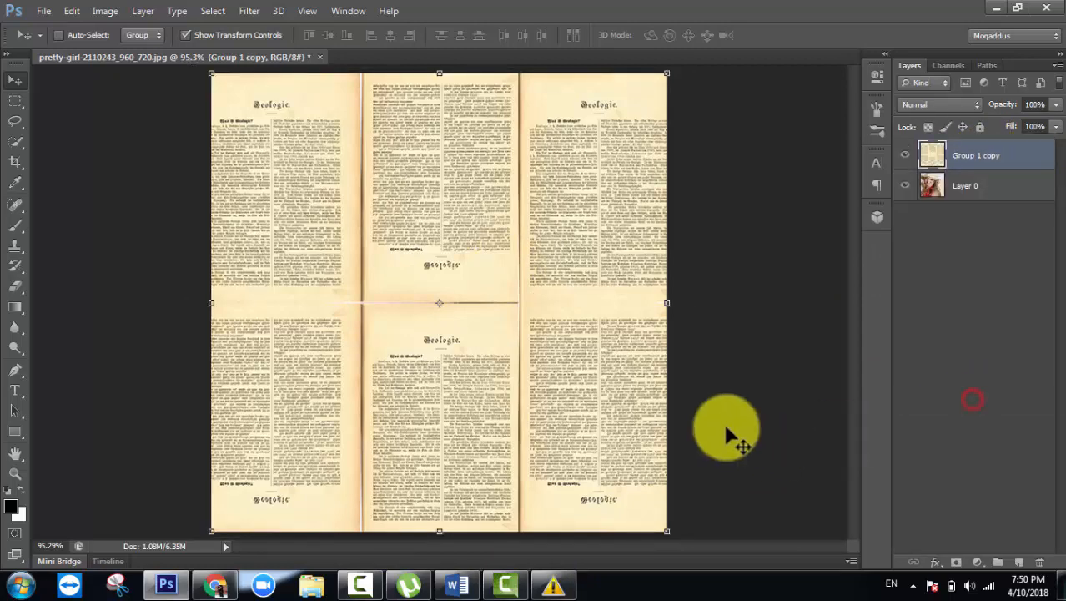
pyautogui.click(905, 156)
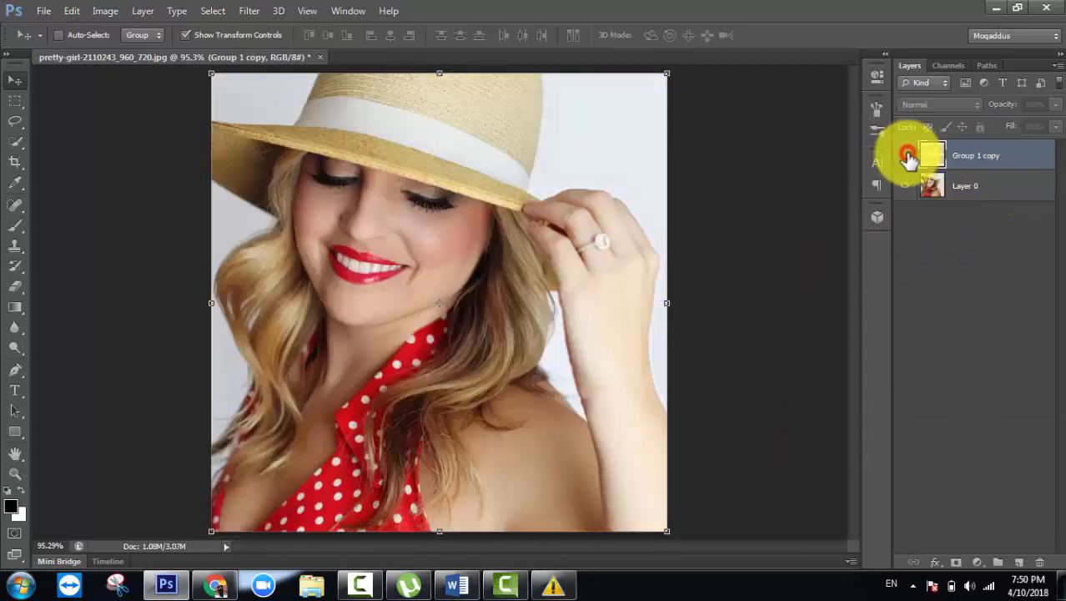
pyautogui.click(906, 156)
pyautogui.click(906, 156)
pyautogui.click(907, 156)
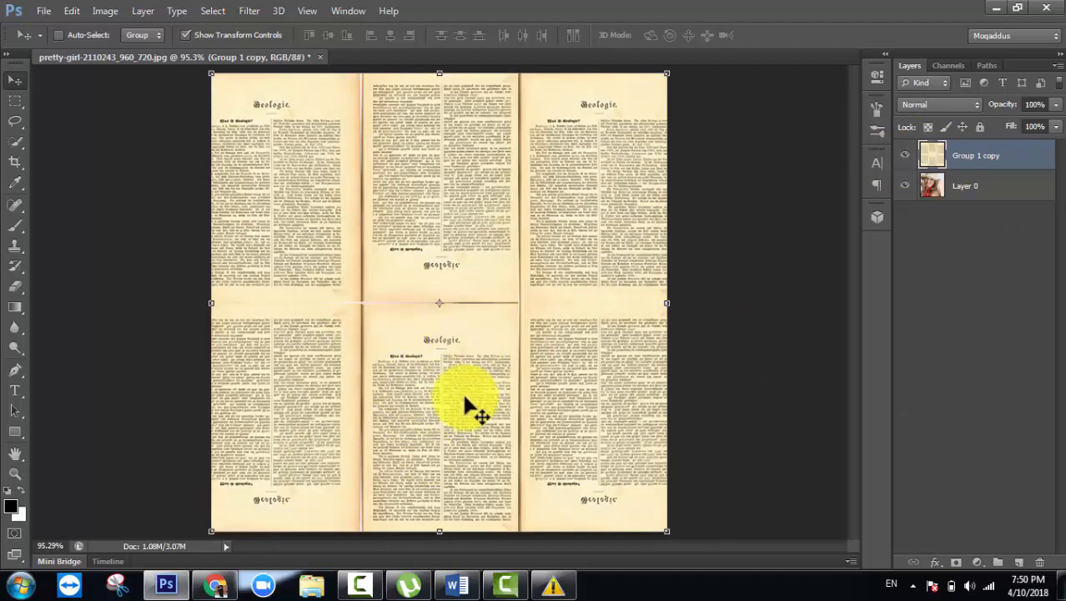
pyautogui.moveTo(465, 404)
pyautogui.mouseDown()
pyautogui.moveTo(476, 514)
pyautogui.moveTo(461, 421)
pyautogui.moveTo(425, 369)
pyautogui.moveTo(419, 407)
pyautogui.moveTo(447, 399)
pyautogui.mouseUp()
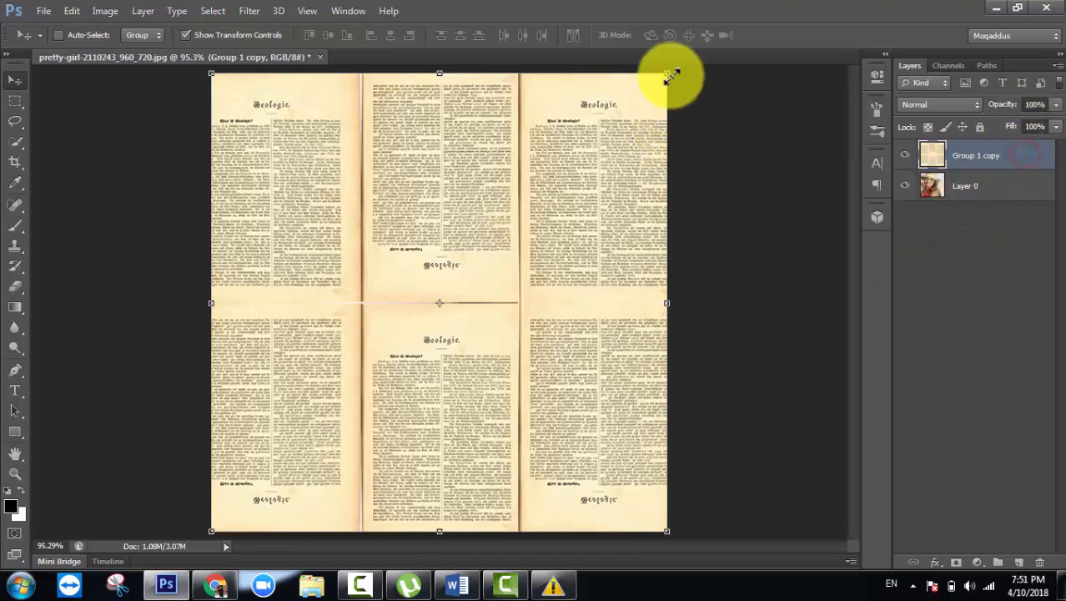
pyautogui.click(767, 188)
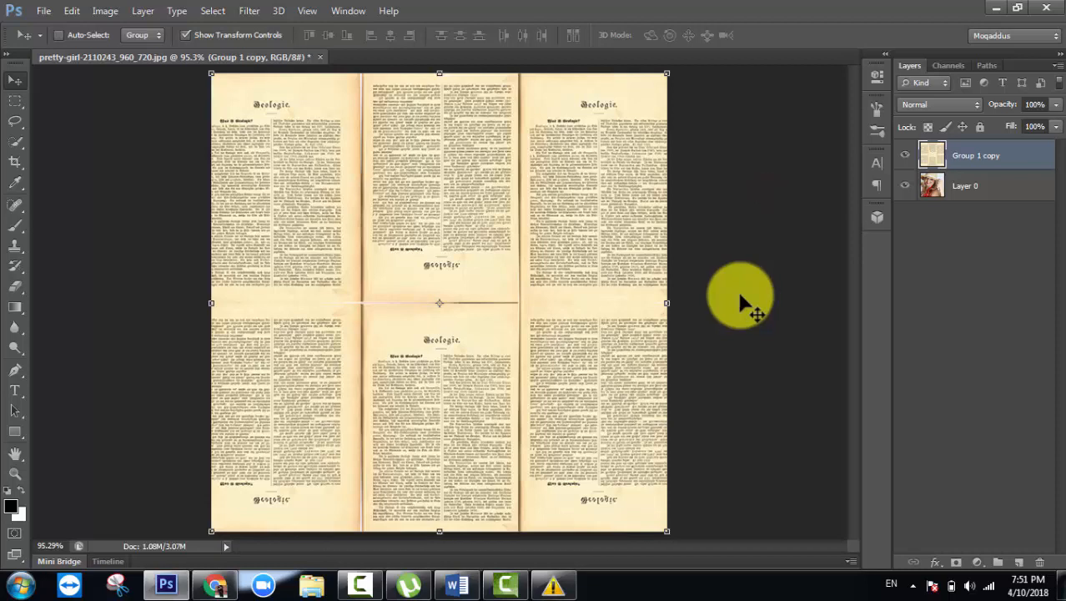
pyautogui.hotkey('ctrl', 'z')
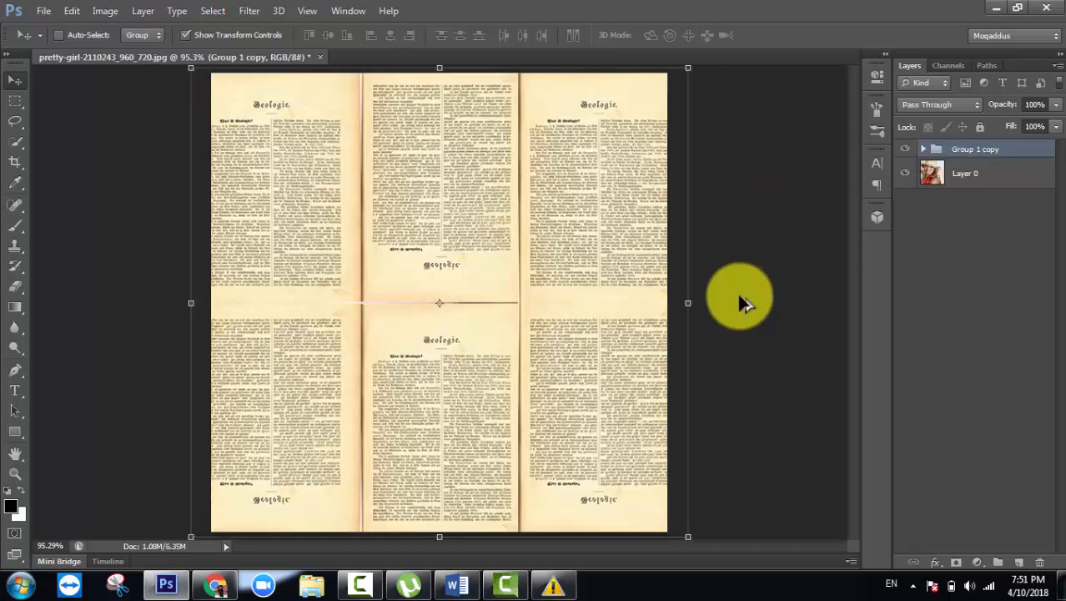
# Step: Rename Group 1 copy to Texture and place it below Layer 0
pyautogui.click(985, 149)
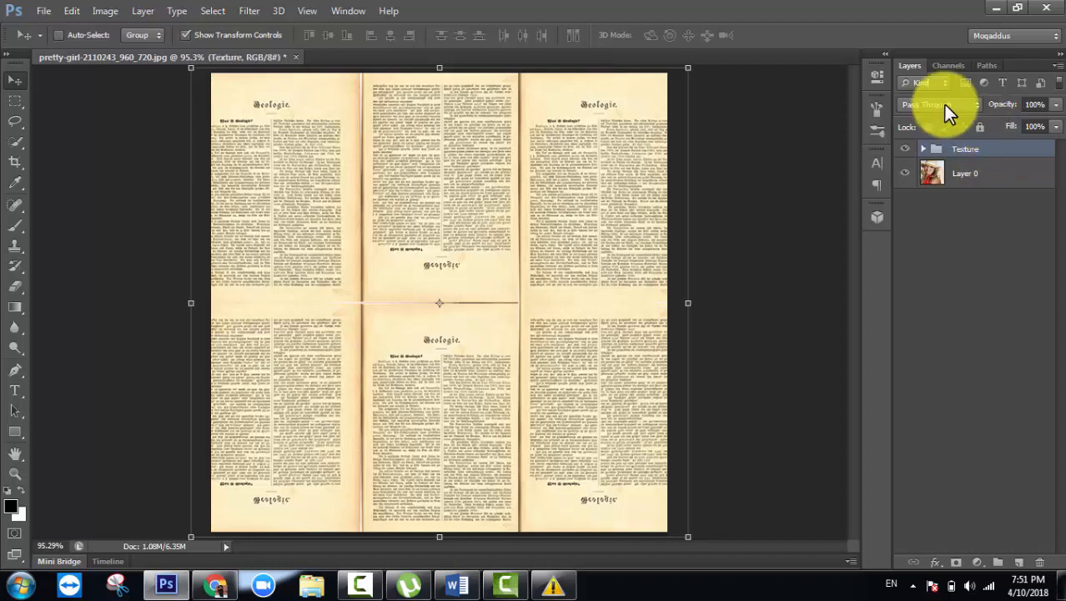
pyautogui.moveTo(1030, 148); pyautogui.dragTo(1030, 182)
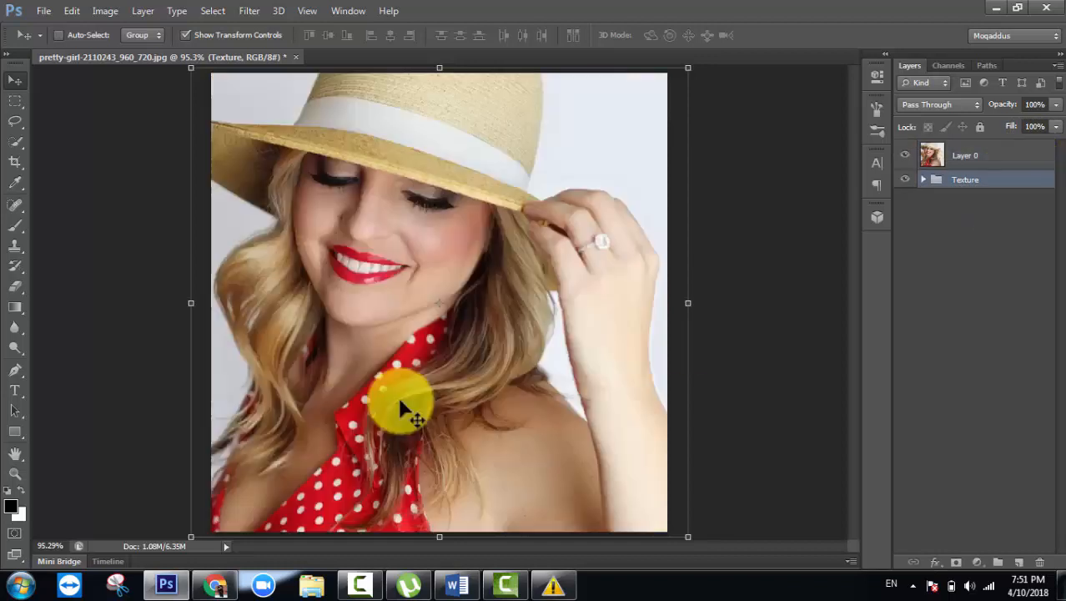
pyautogui.click(992, 235)
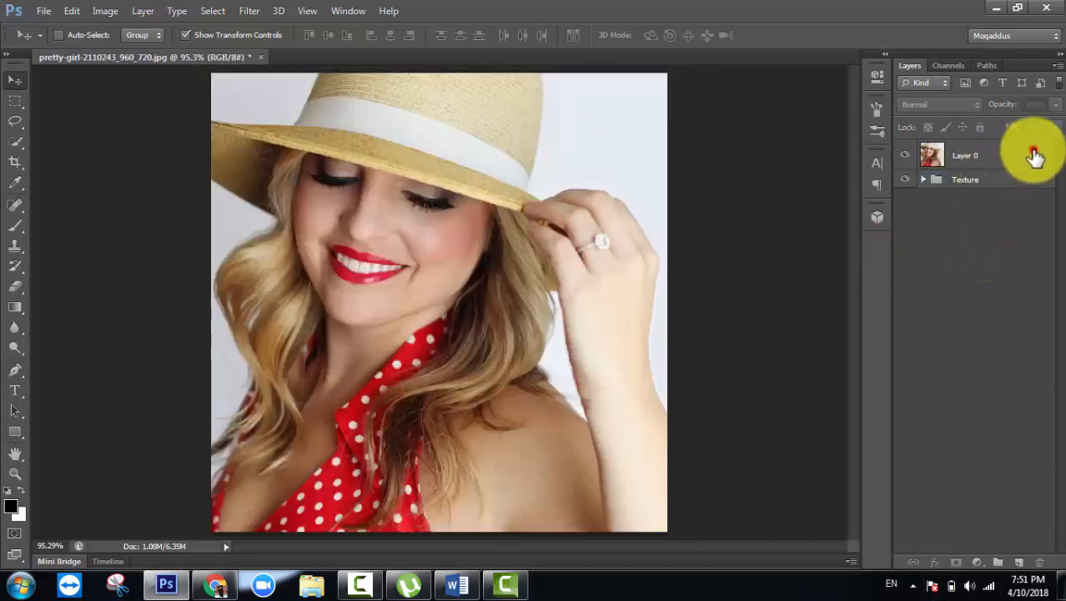
# Step: Duplicate Layer 0 four times and delete the topmost copy, keeping three duplicates above the original
pyautogui.click(1013, 158)
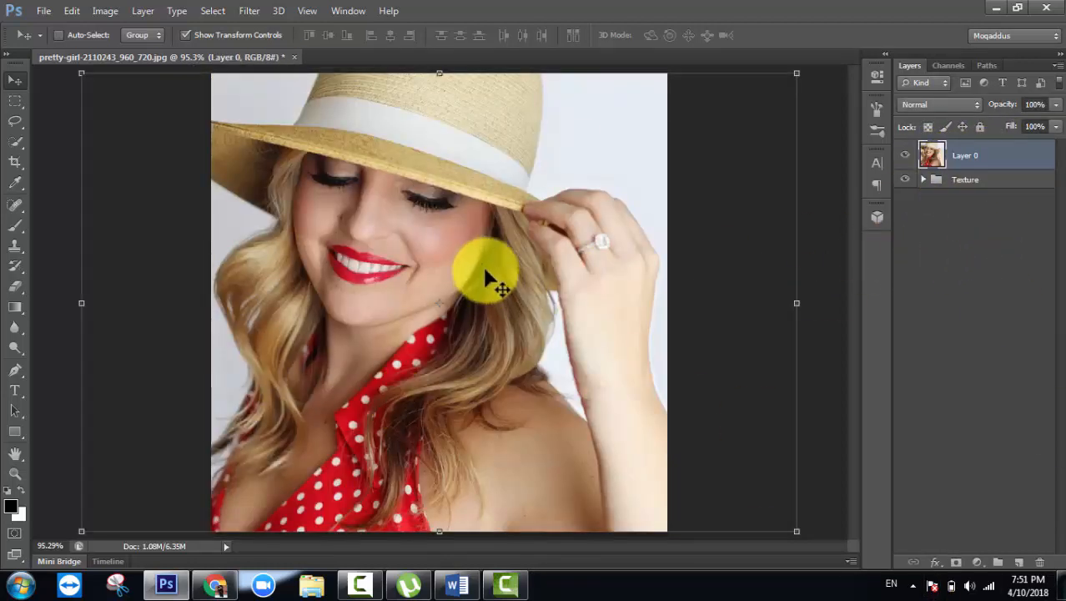
pyautogui.click(1015, 160)
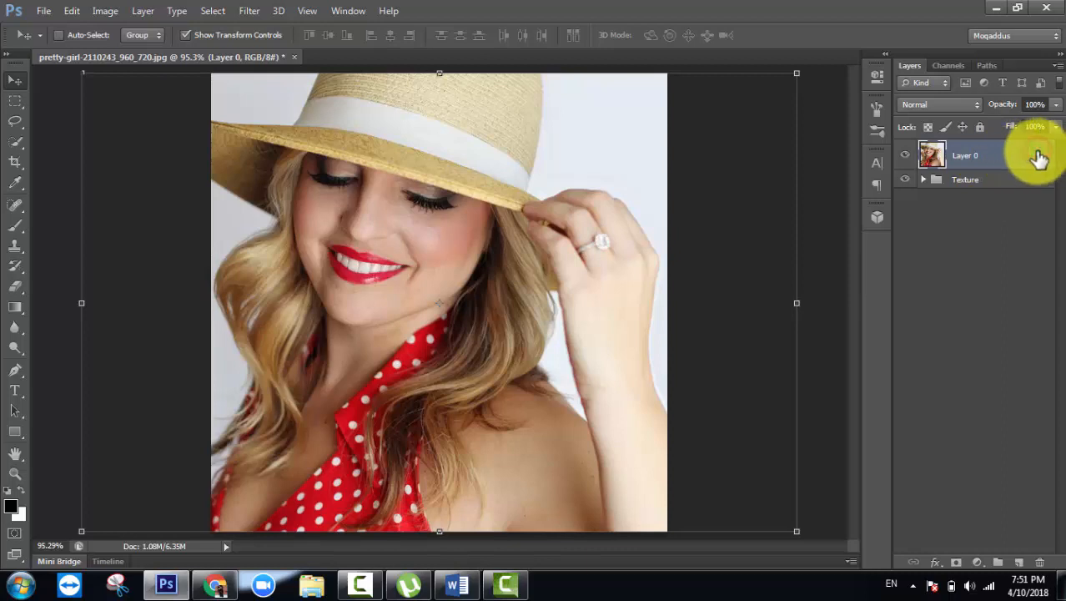
pyautogui.hotkey('ctrl', 'j')
pyautogui.hotkey('ctrl', 'j')
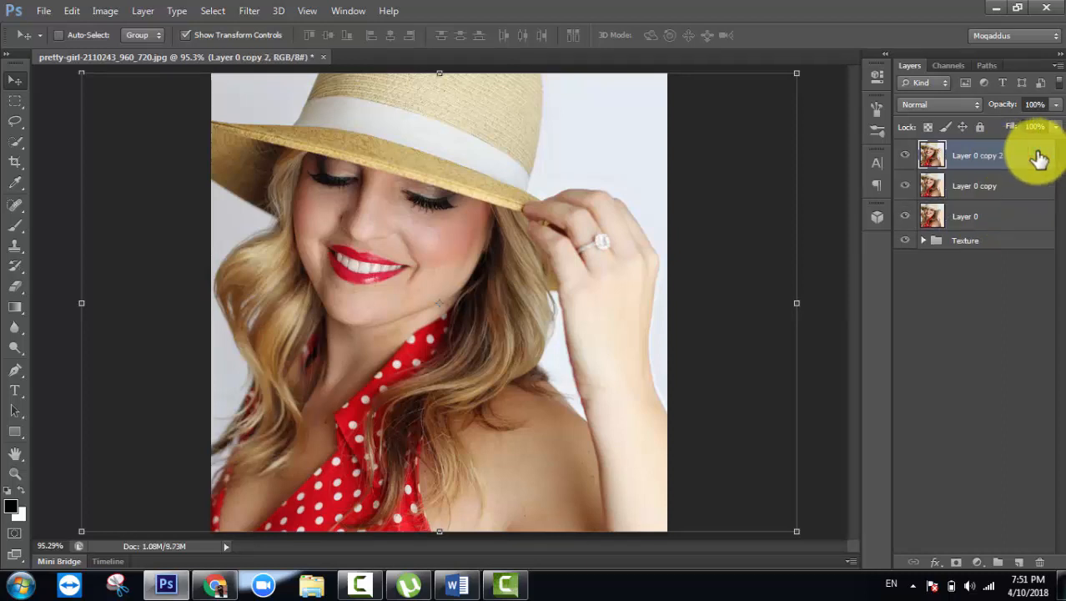
pyautogui.hotkey('ctrl', 'j')
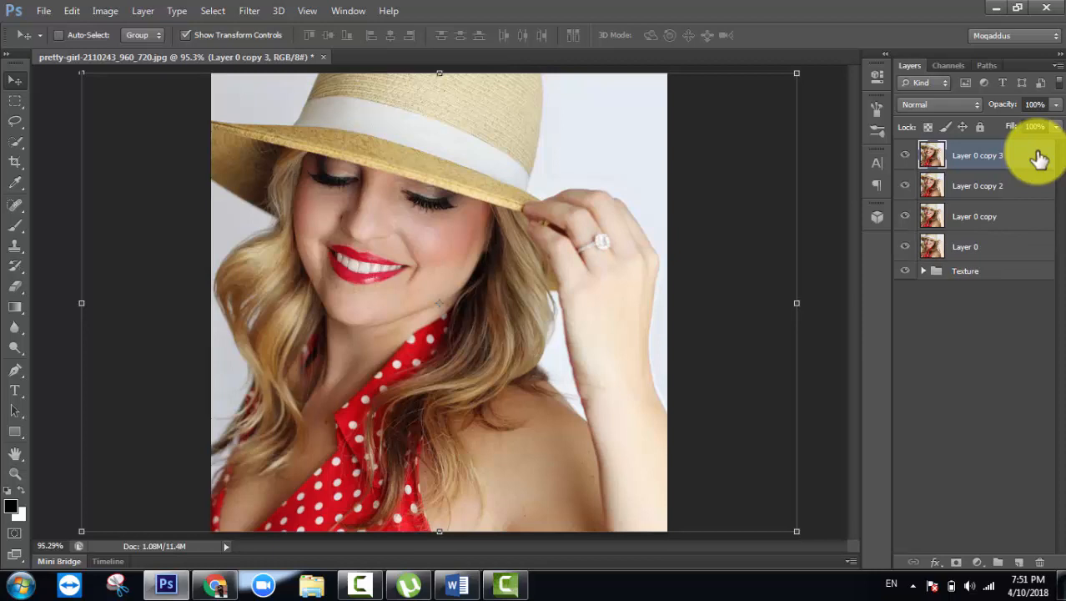
pyautogui.hotkey('ctrl', 'j')
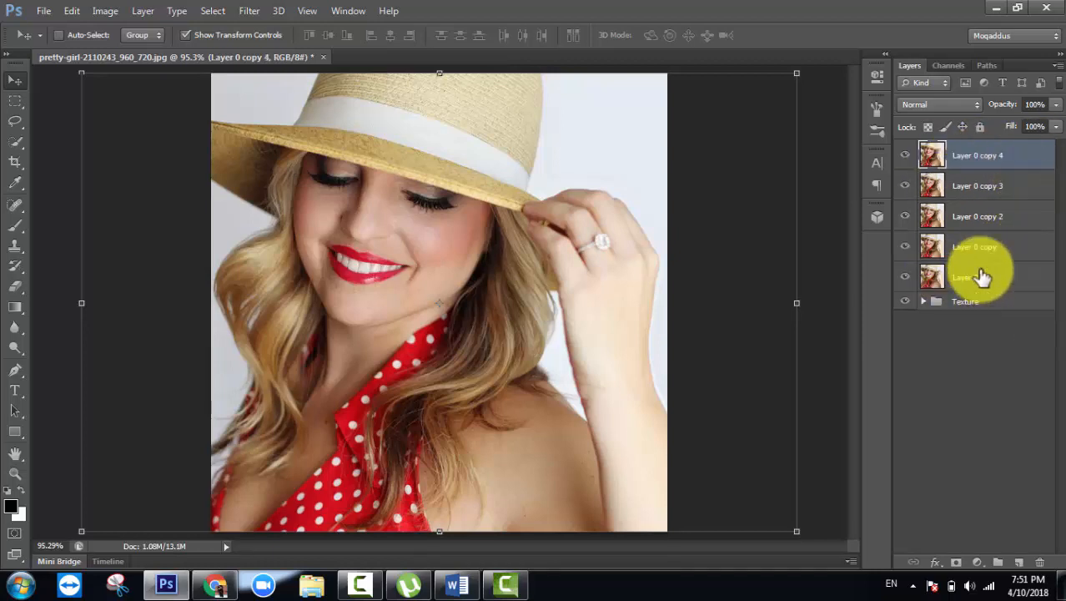
pyautogui.moveTo(1023, 156); pyautogui.dragTo(1039, 563)
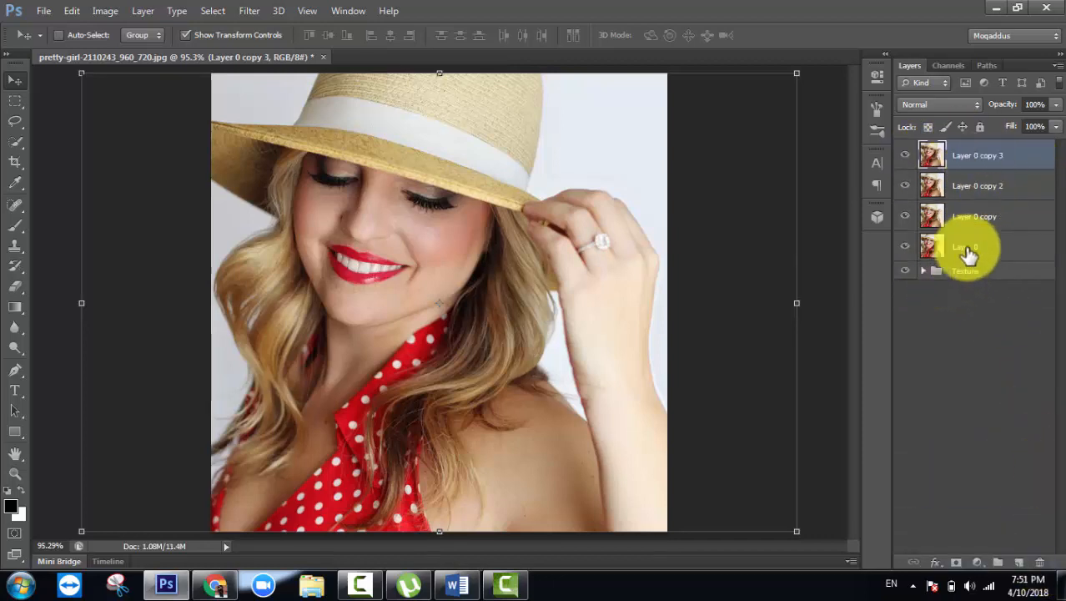
# Step: Hide the three duplicates of Layer 0
pyautogui.click(906, 155)
pyautogui.click(907, 183)
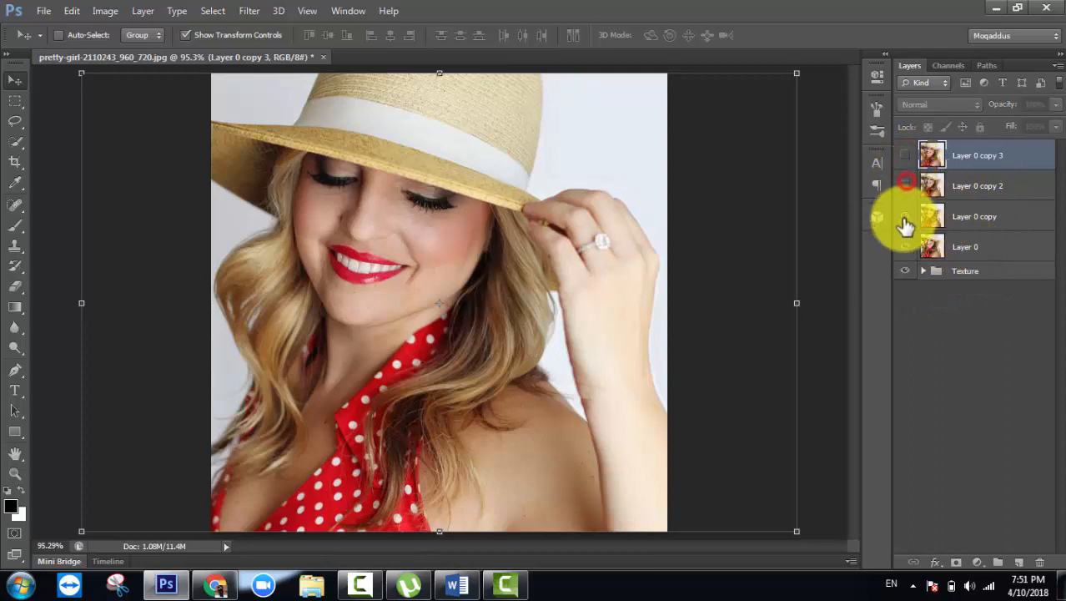
pyautogui.click(906, 222)
# Step: Rename Layer 0 and its three copies, from lowest to highest, as Photocop 1, Photocopy 2, T and Multiply
pyautogui.doubleClick(970, 247)
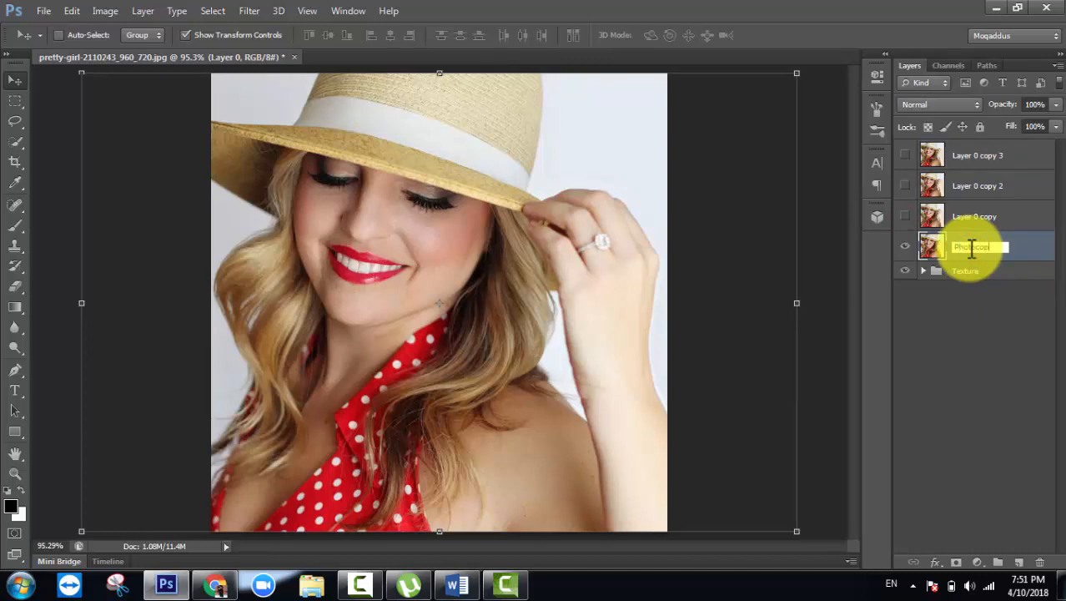
pyautogui.write('Photocop 1')
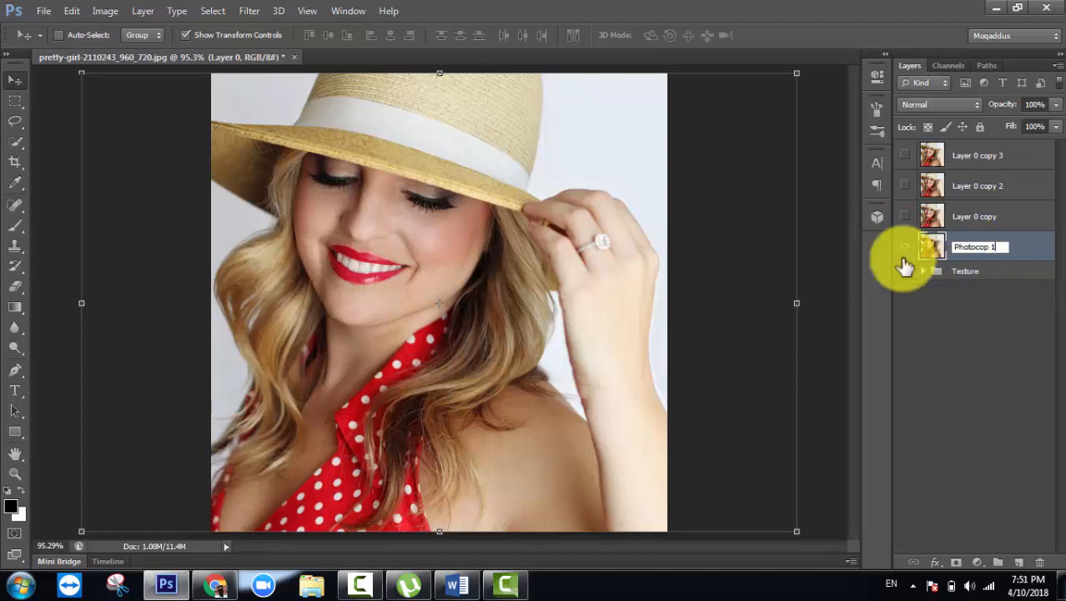
pyautogui.click(961, 226)
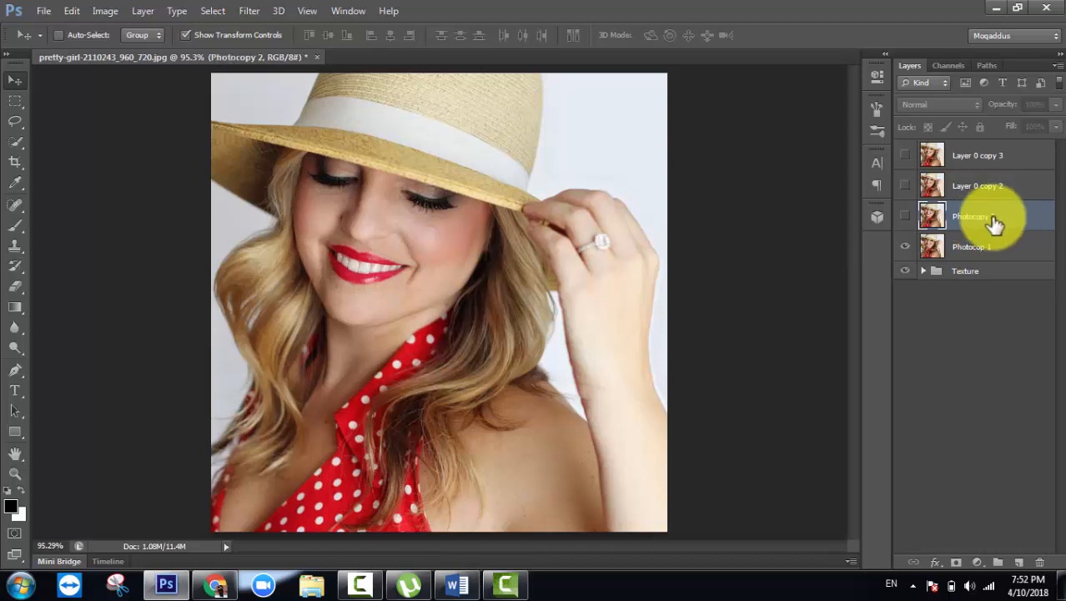
pyautogui.doubleClick(986, 185)
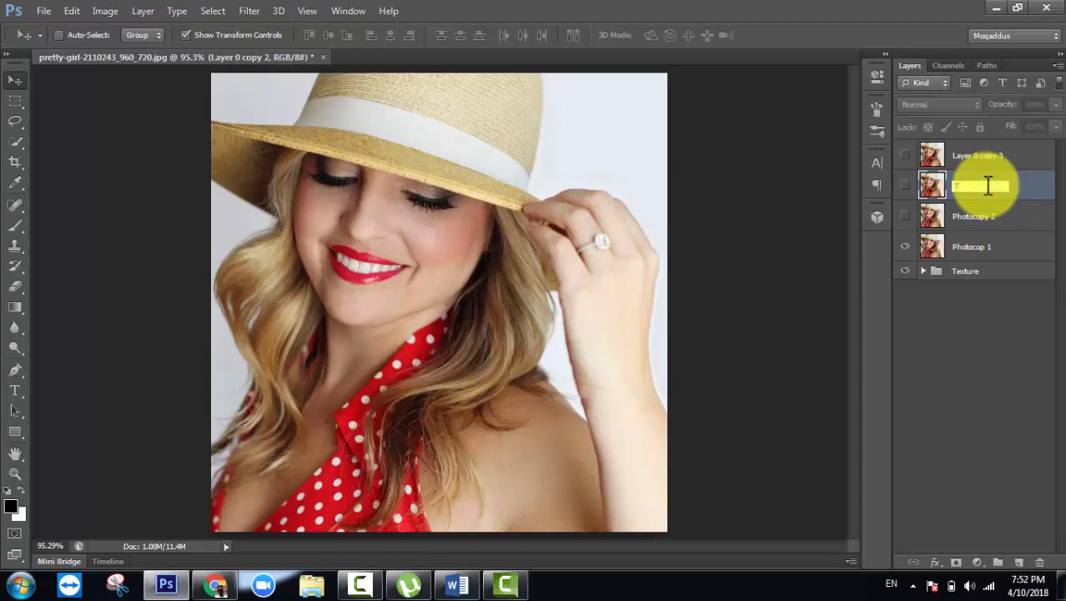
pyautogui.doubleClick(989, 156)
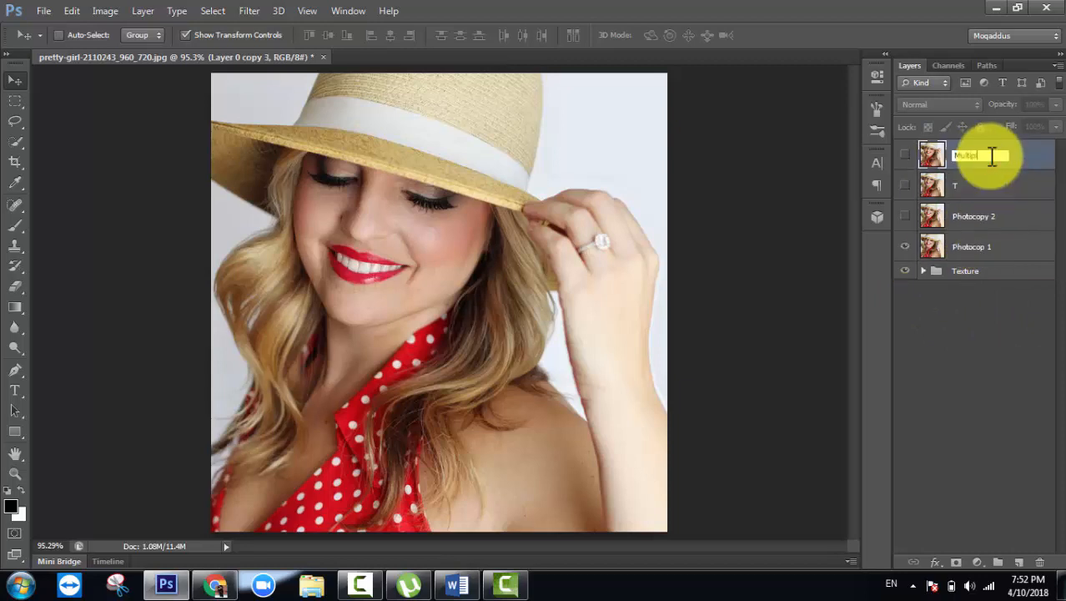
pyautogui.click(1025, 341)
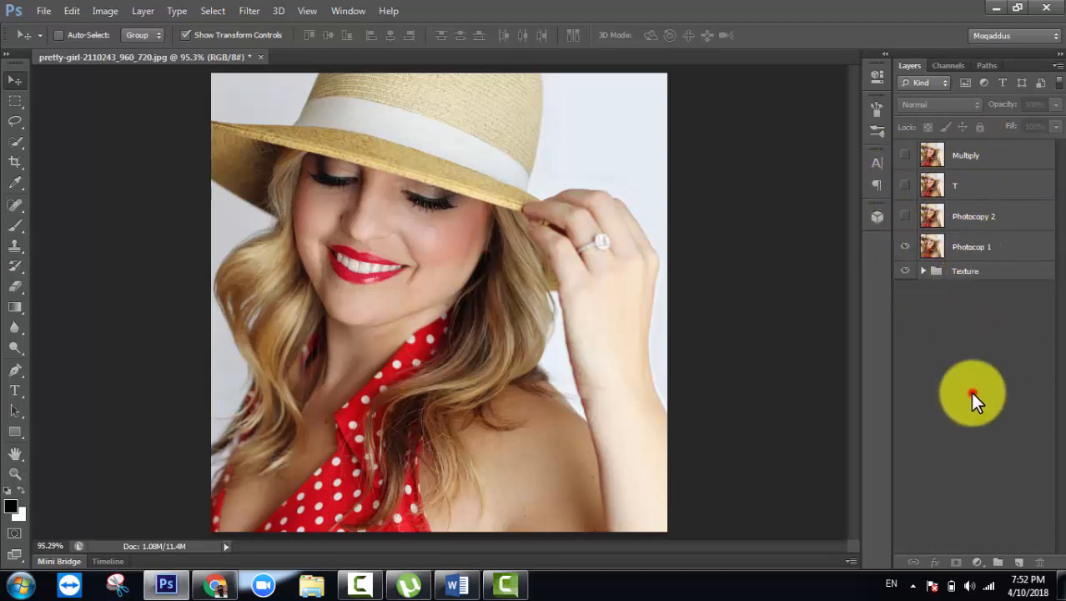
# Step: Set the blend mode of the Texture group to Multiply
pyautogui.click(1042, 271)
pyautogui.click(934, 104)
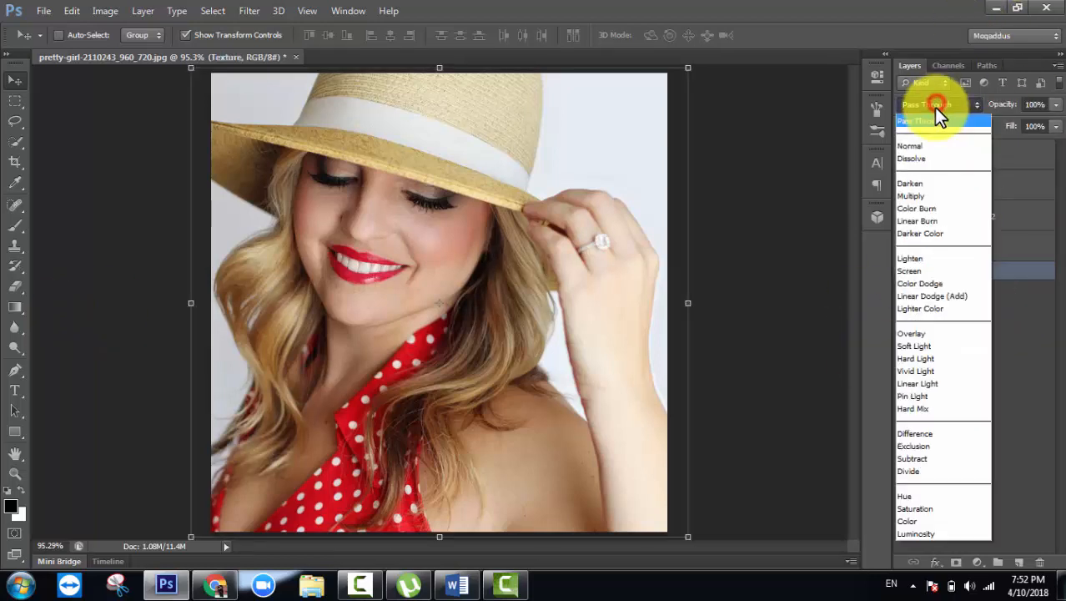
pyautogui.click(930, 194)
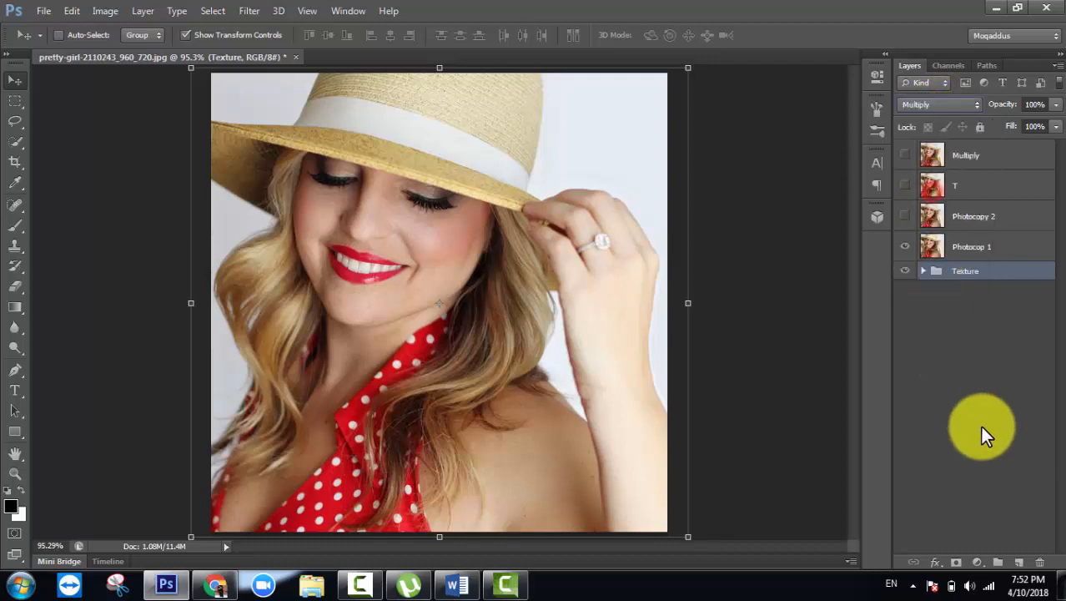
pyautogui.click(1012, 289)
# Step: Convert the Photocop 1 layer to a smart object
pyautogui.click(1024, 244)
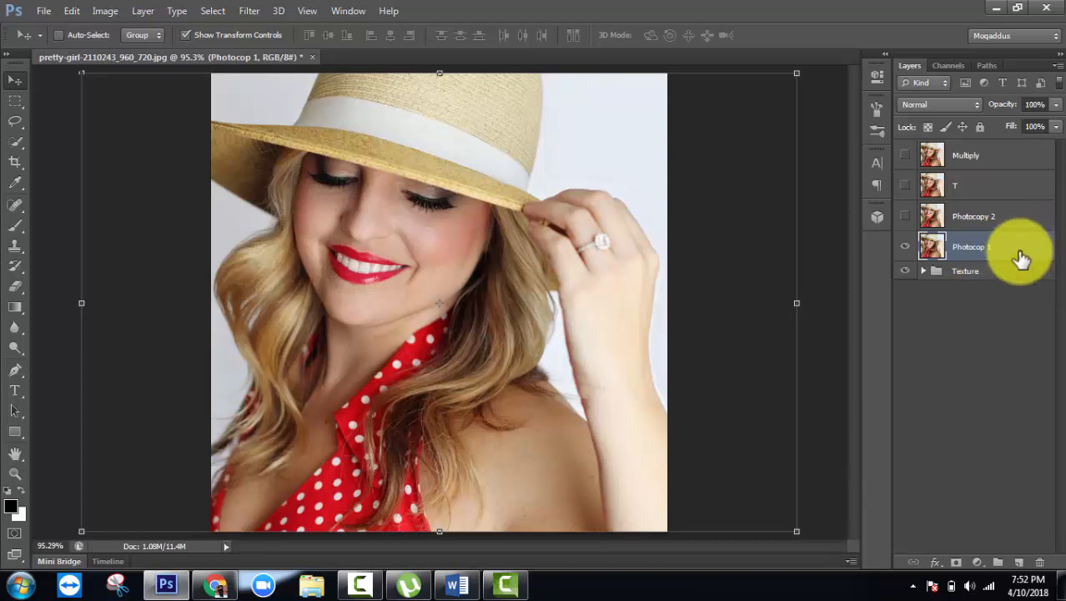
pyautogui.click(1014, 350)
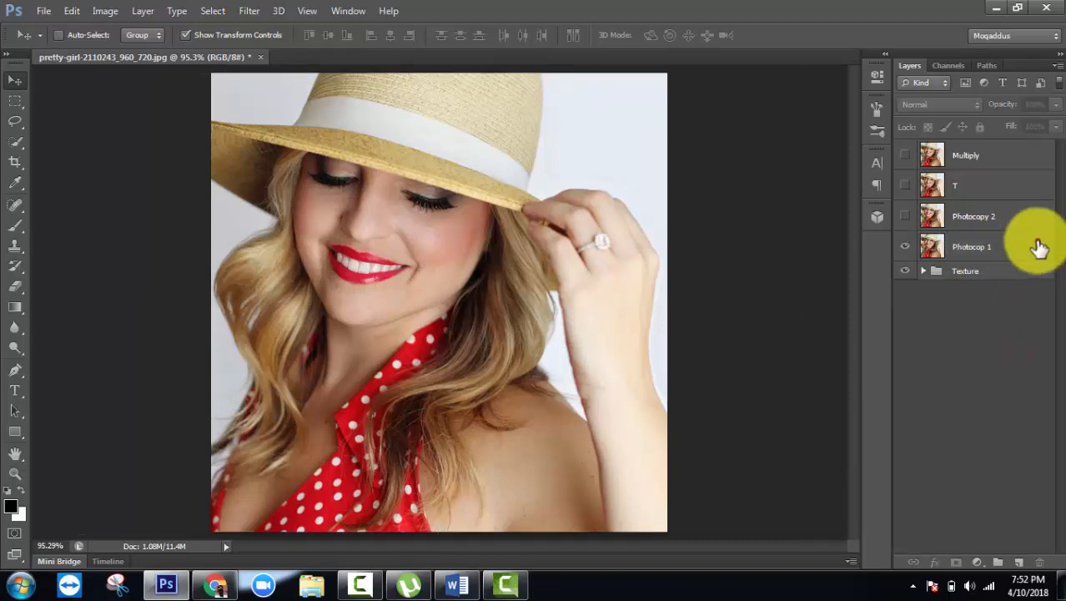
pyautogui.click(1031, 244)
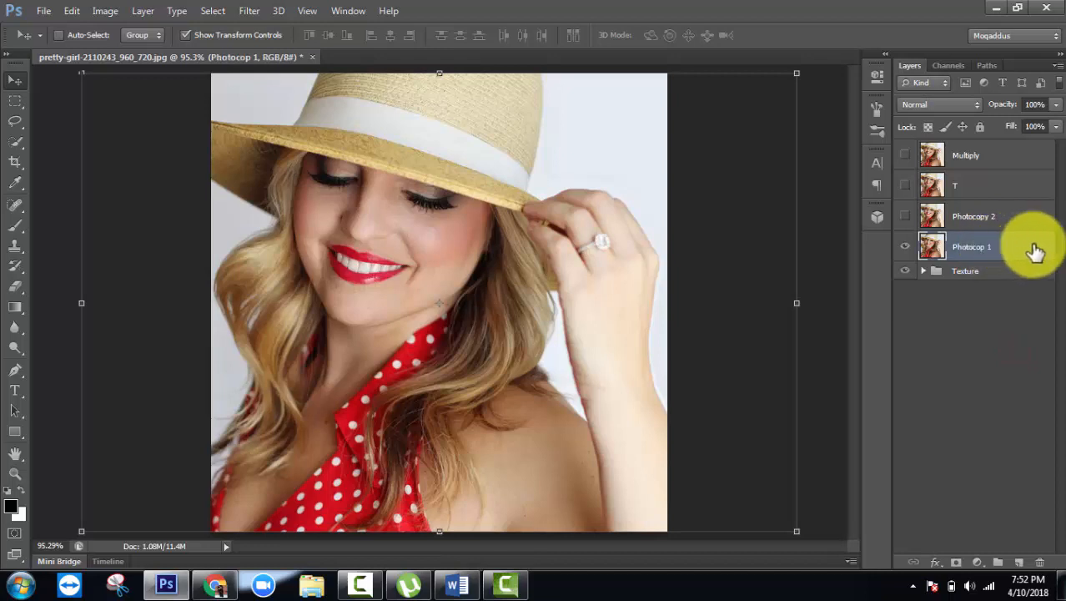
pyautogui.click(249, 11)
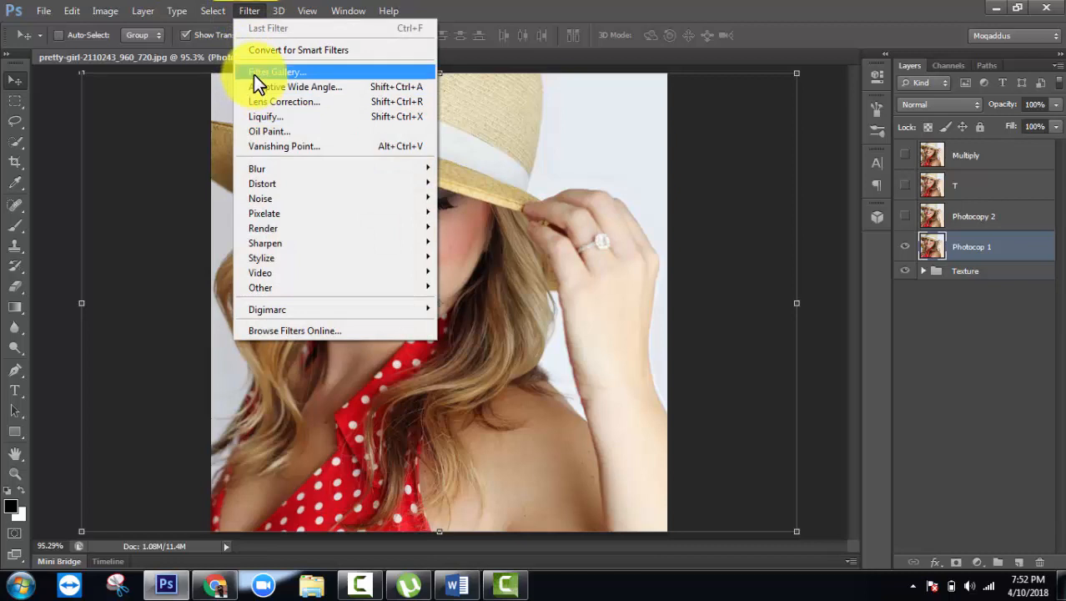
pyautogui.click(1034, 249)
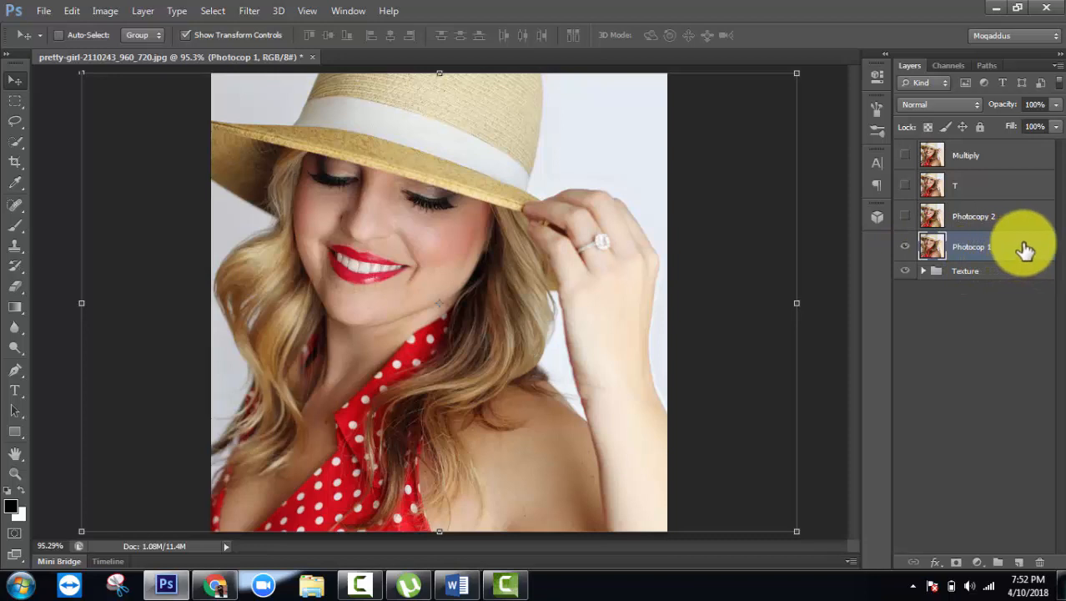
pyautogui.rightClick(1023, 243)
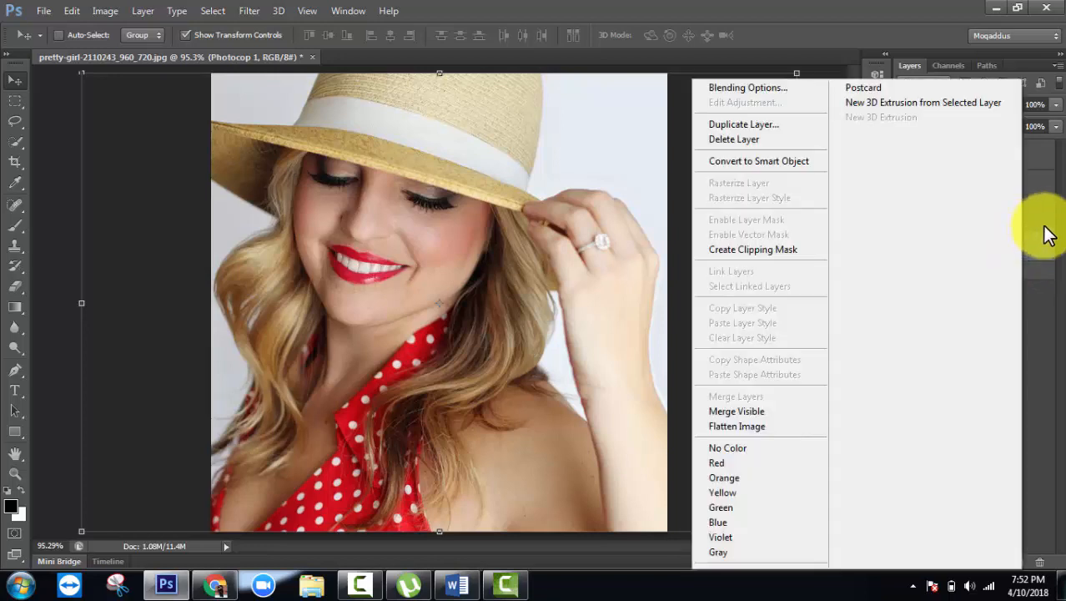
pyautogui.click(767, 161)
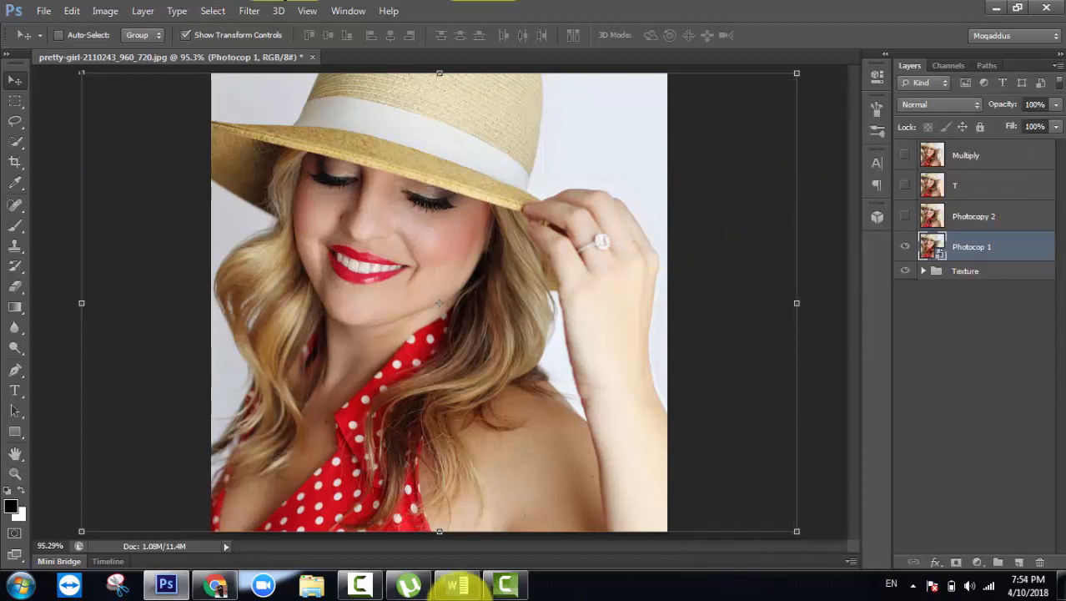
pyautogui.click(357, 585)
pyautogui.click(353, 586)
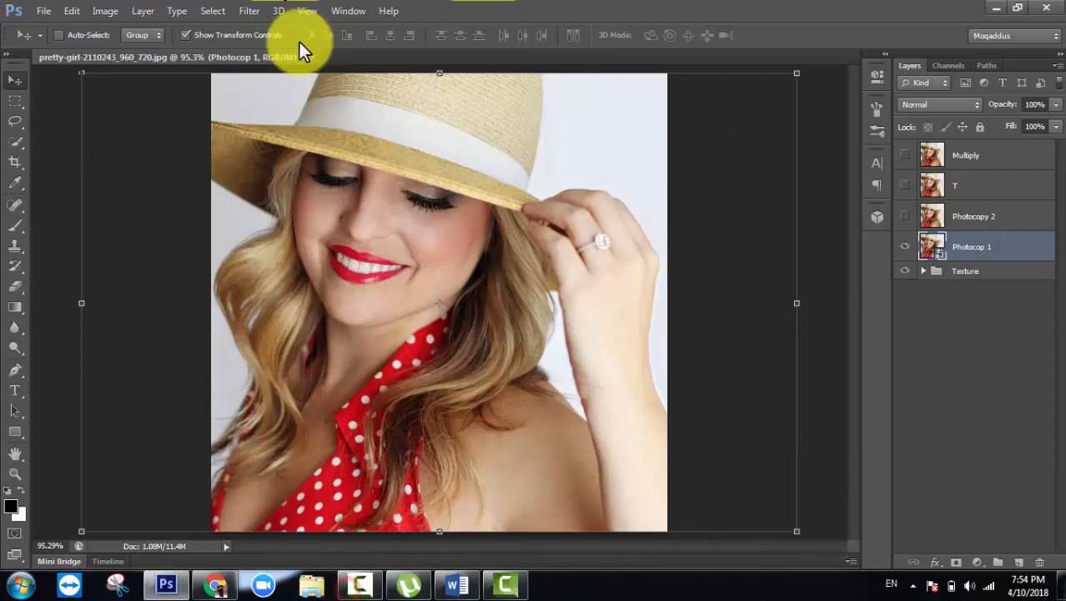
# Step: Open the Filter Gallery for the Photocop 1 layer and choose the Photocopy filter
pyautogui.click(259, 12)
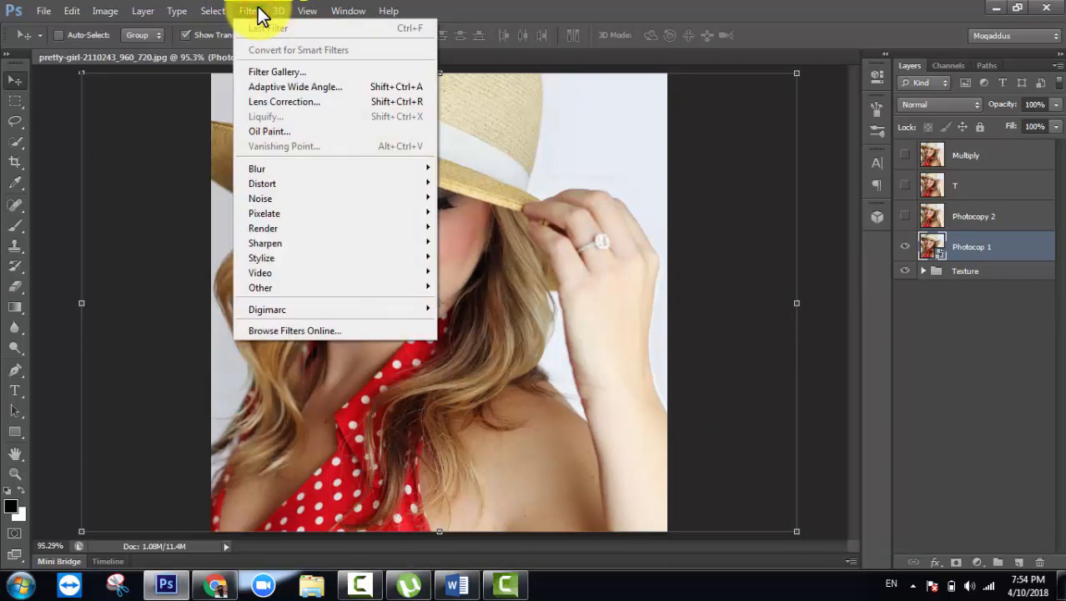
pyautogui.click(324, 71)
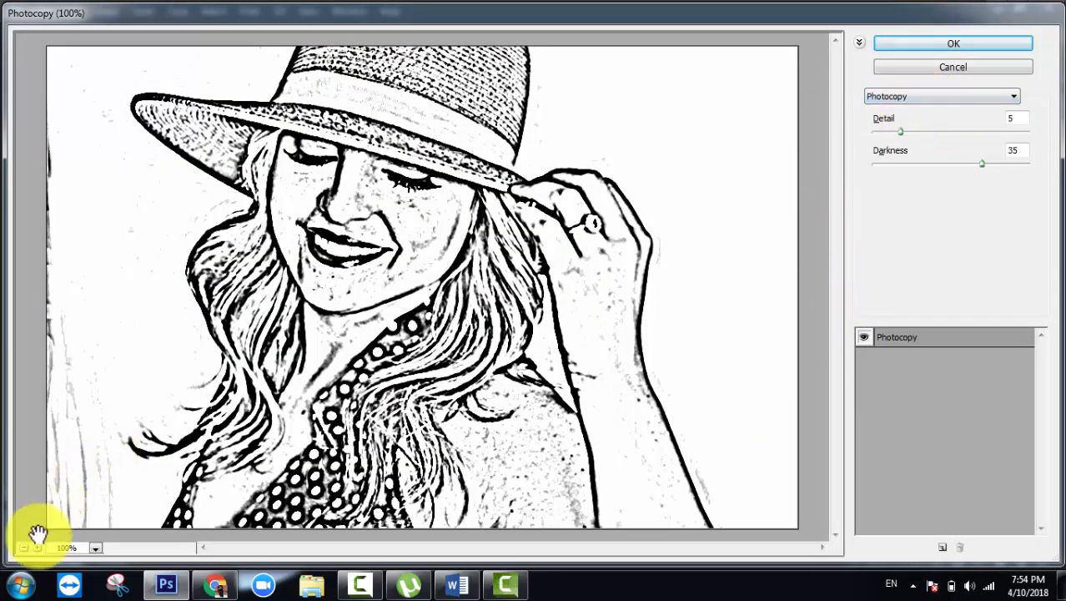
pyautogui.click(951, 99)
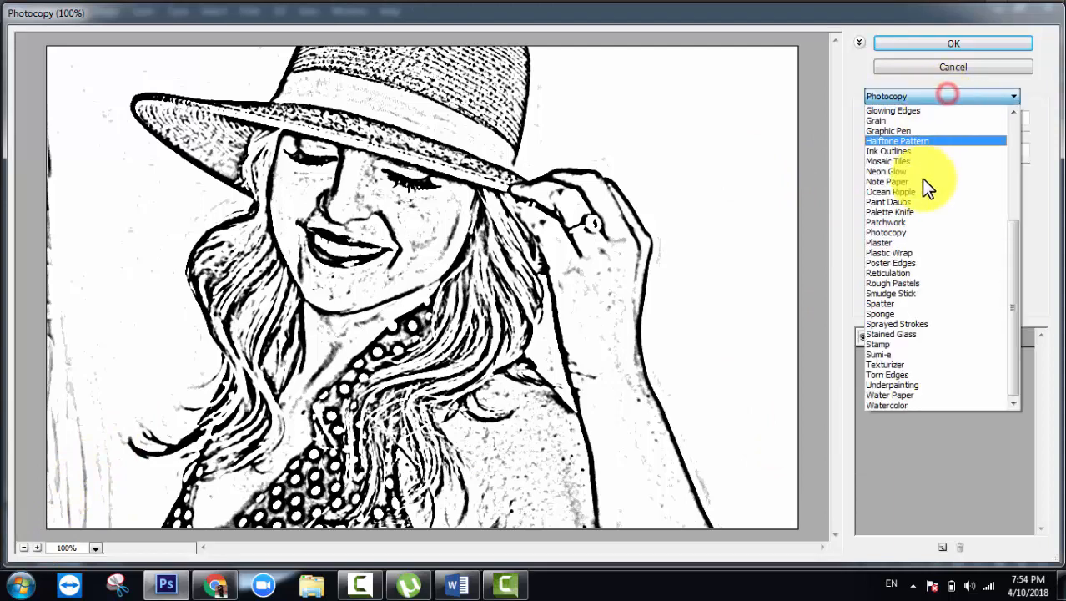
pyautogui.click(918, 228)
pyautogui.click(946, 99)
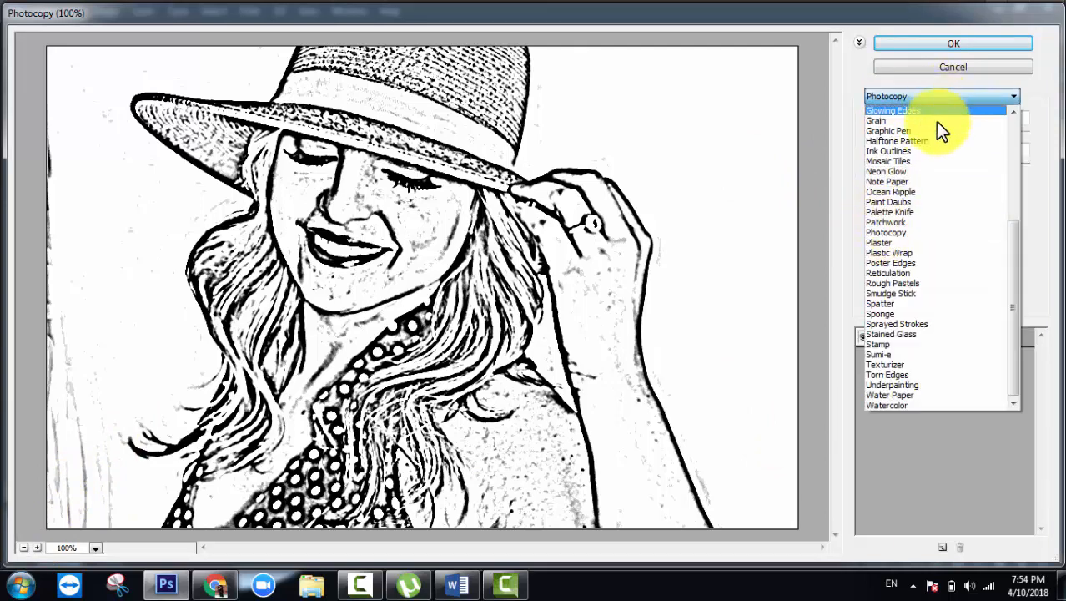
pyautogui.click(914, 234)
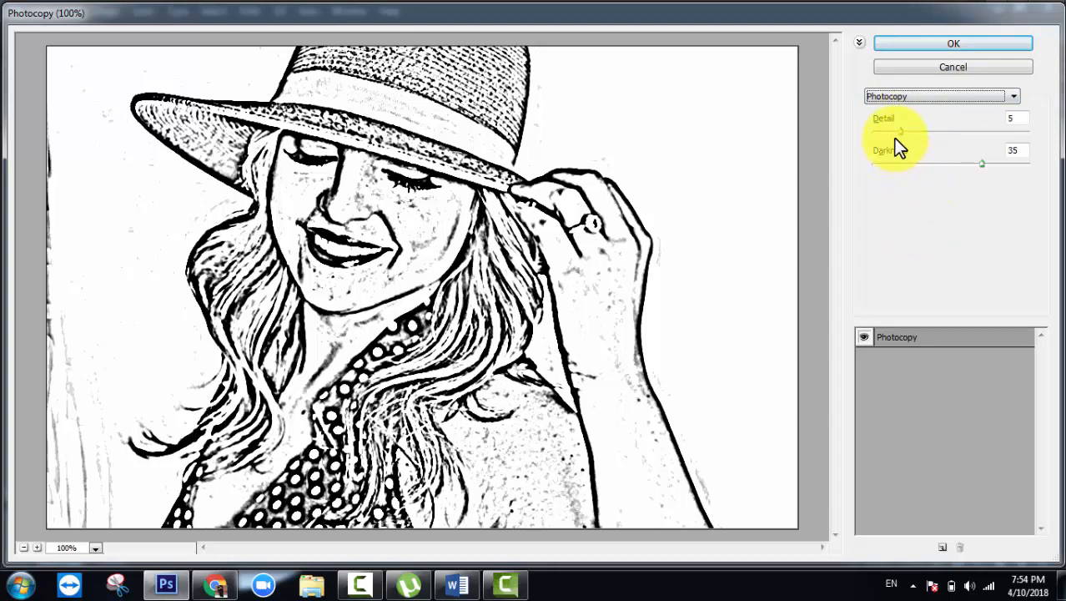
# Step: Set the Photocopy filter's Detail to 3 and Darkness to 20, and apply it to Photocop 1
pyautogui.moveTo(898, 133)
pyautogui.mouseDown()
pyautogui.moveTo(960, 133)
pyautogui.moveTo(879, 141)
pyautogui.mouseUp()
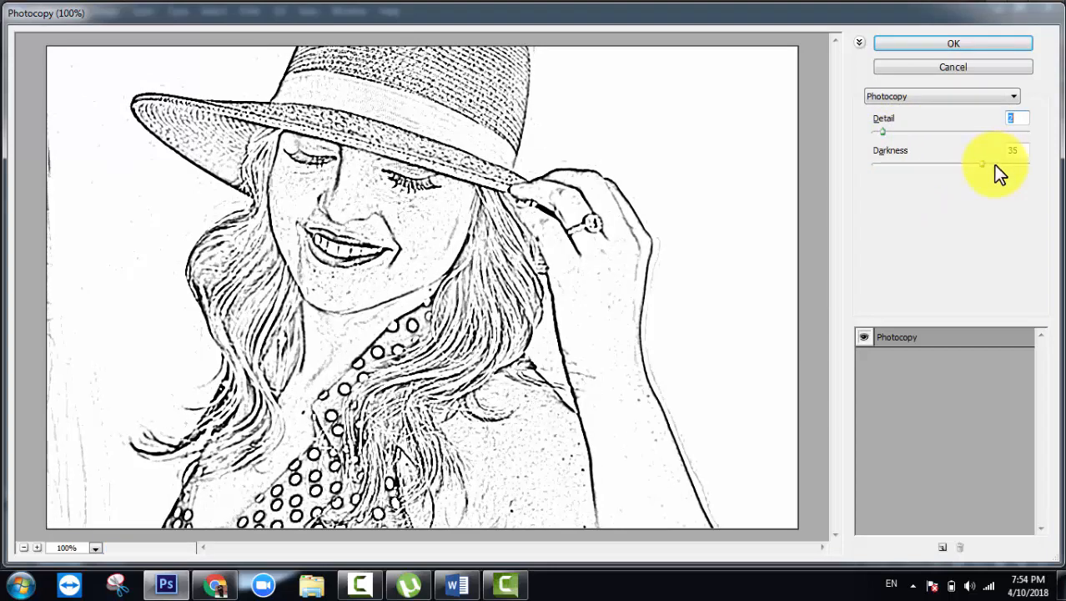
pyautogui.moveTo(982, 164); pyautogui.dragTo(959, 174)
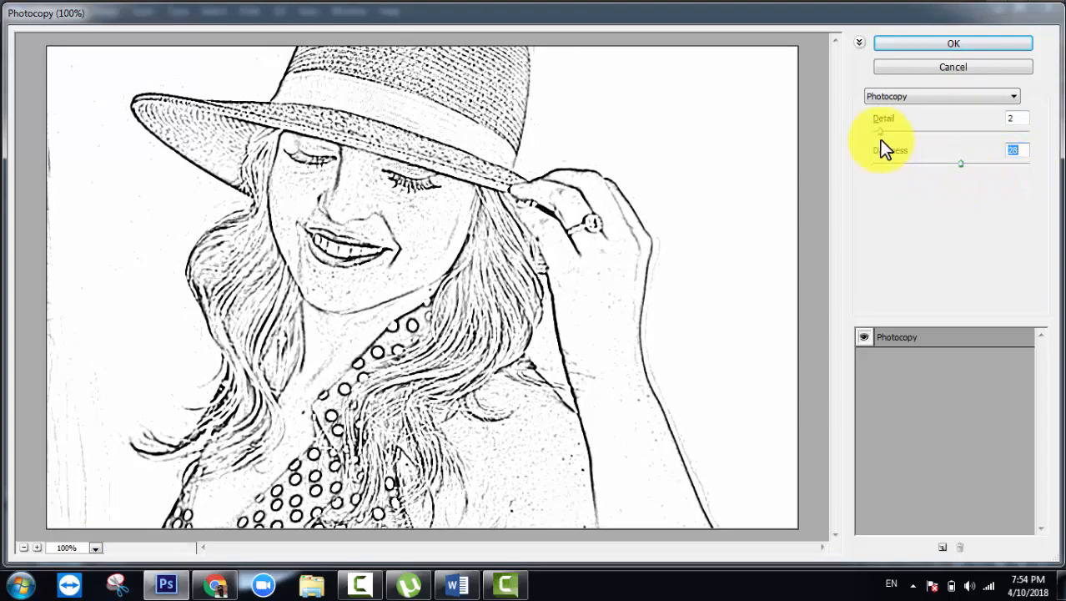
pyautogui.moveTo(879, 131)
pyautogui.mouseDown()
pyautogui.moveTo(869, 131)
pyautogui.moveTo(879, 131)
pyautogui.mouseUp()
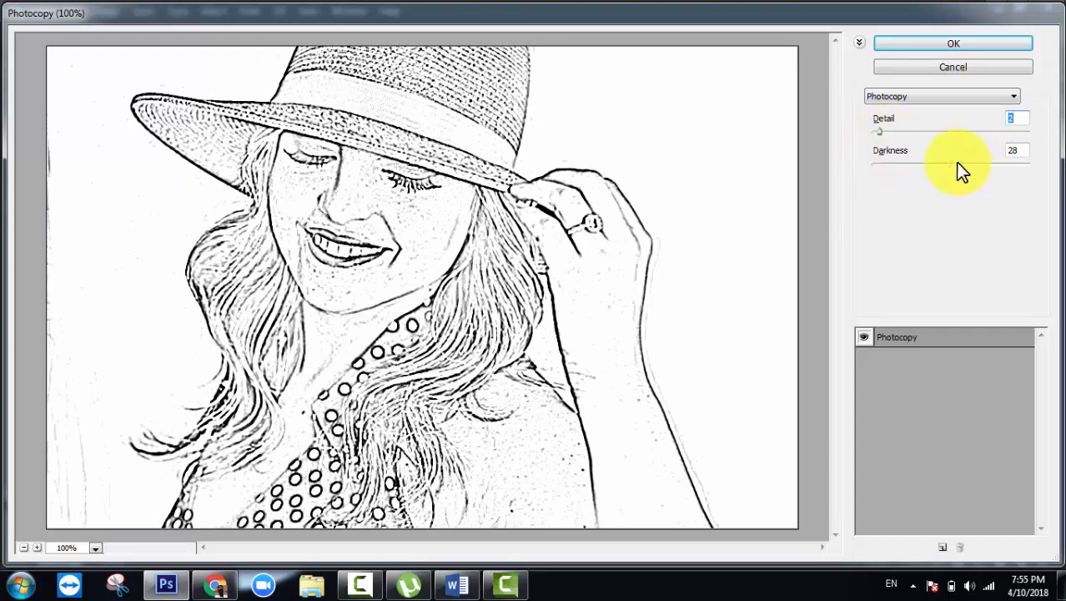
pyautogui.moveTo(959, 164); pyautogui.dragTo(931, 160)
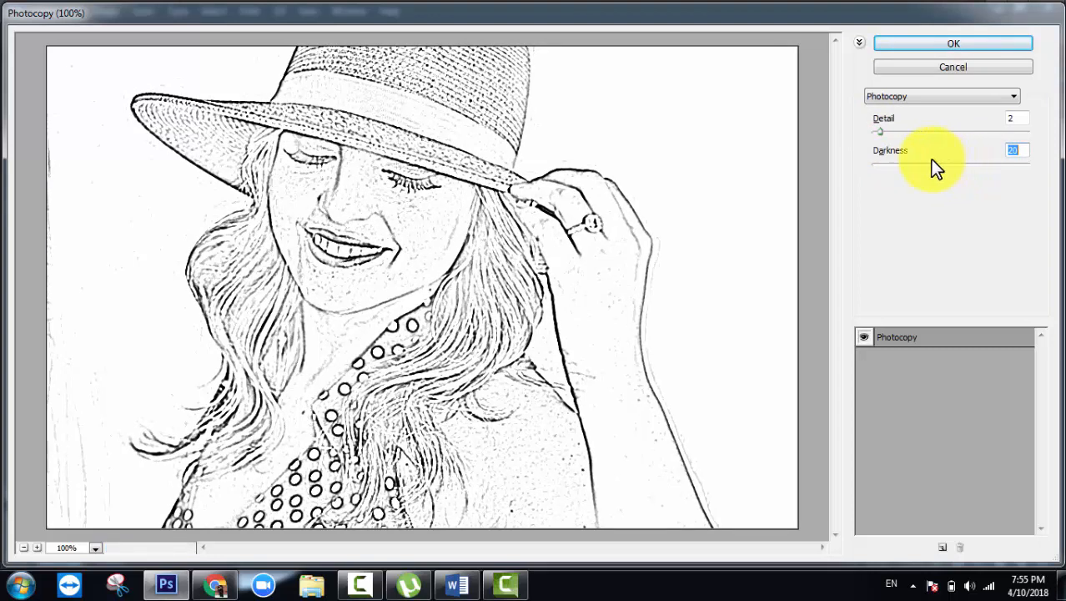
pyautogui.moveTo(879, 132); pyautogui.dragTo(891, 133)
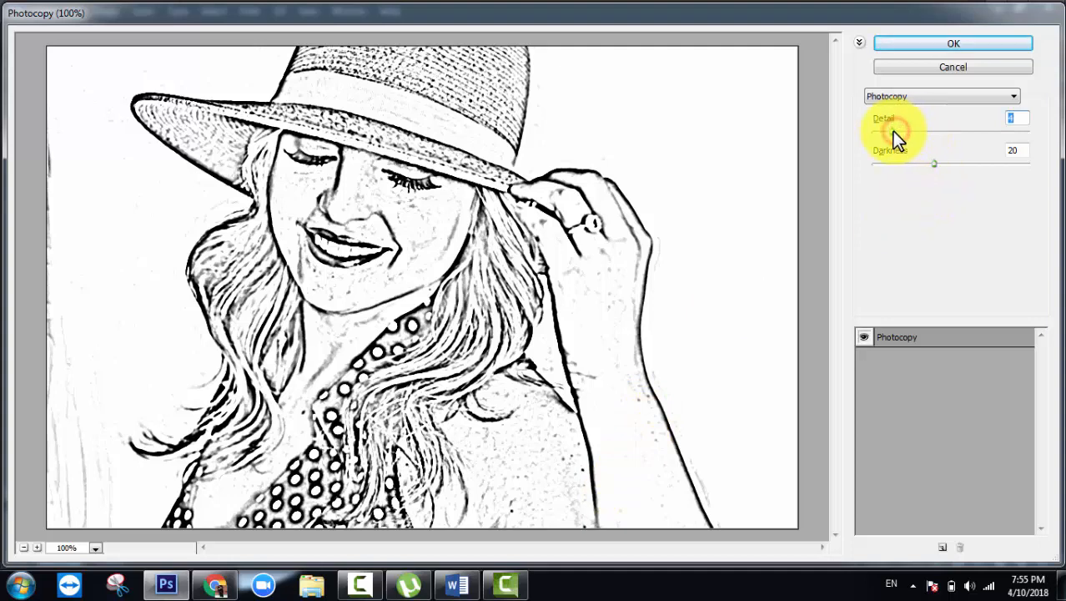
pyautogui.moveTo(891, 132); pyautogui.dragTo(888, 133)
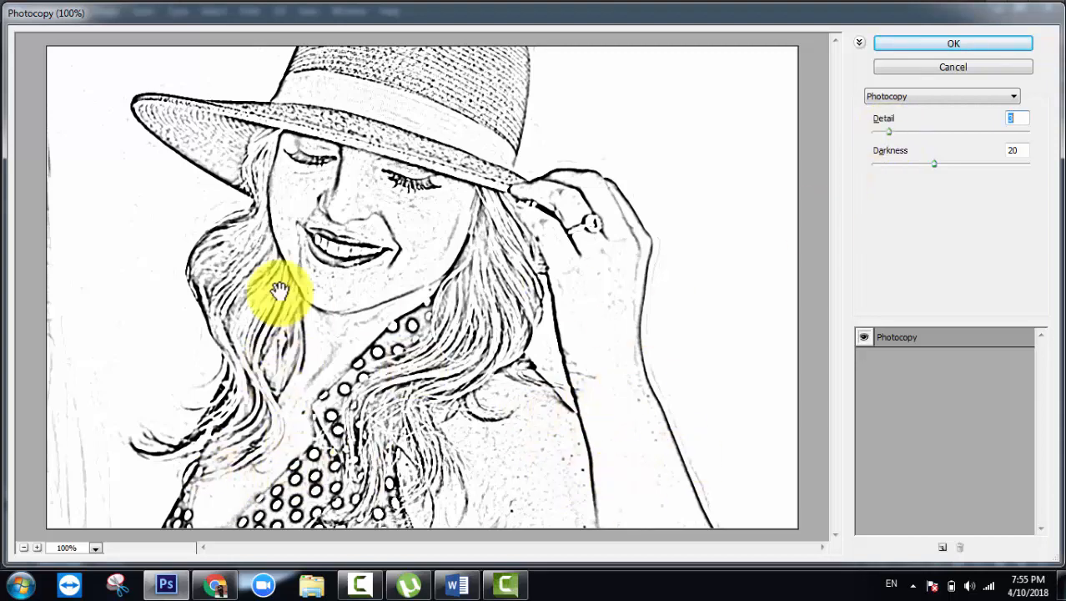
pyautogui.click(975, 41)
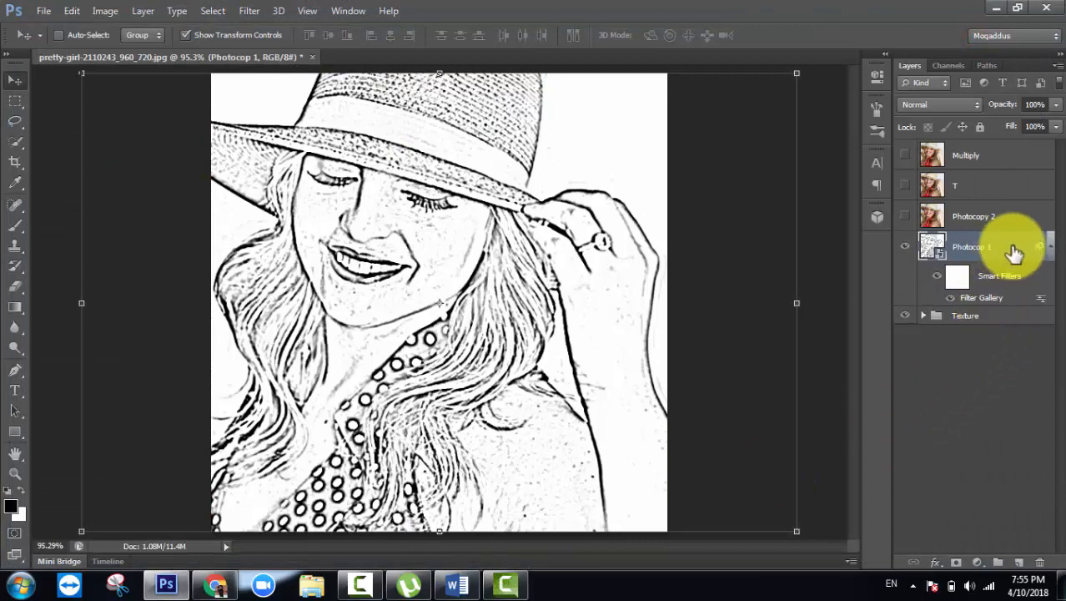
# Step: Set the blend mode of the Photocop 1 layer to Multiply
pyautogui.rightClick(1016, 250)
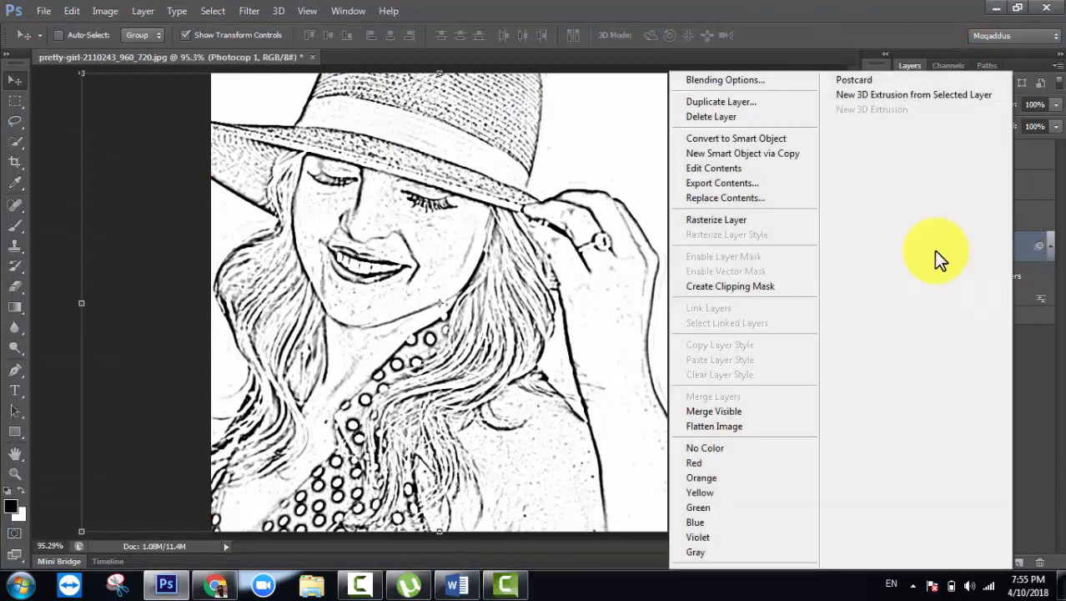
pyautogui.click(1045, 376)
pyautogui.click(1004, 253)
pyautogui.click(939, 108)
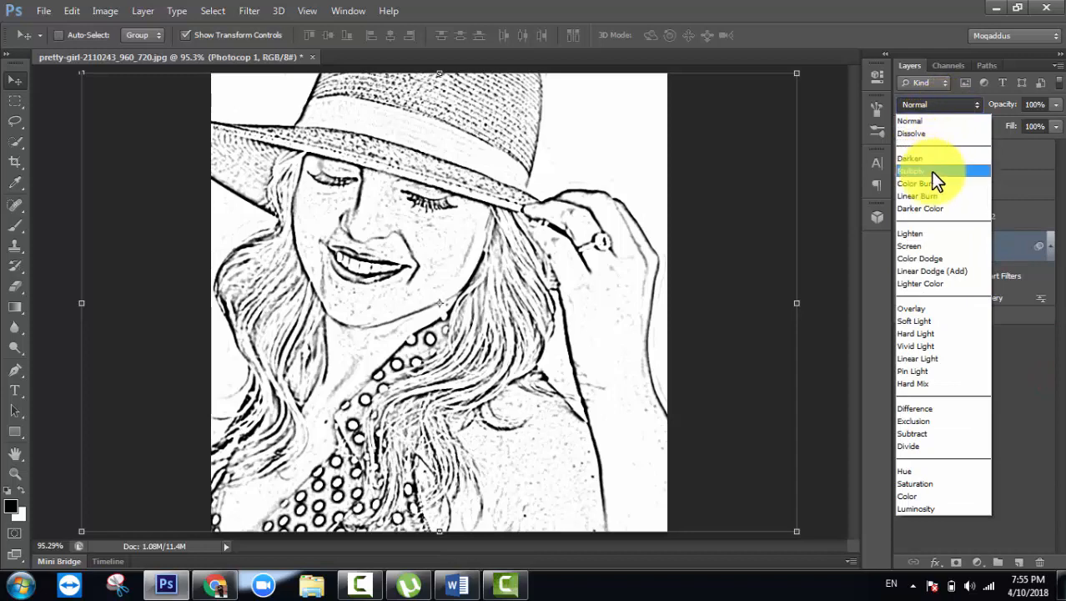
pyautogui.click(932, 175)
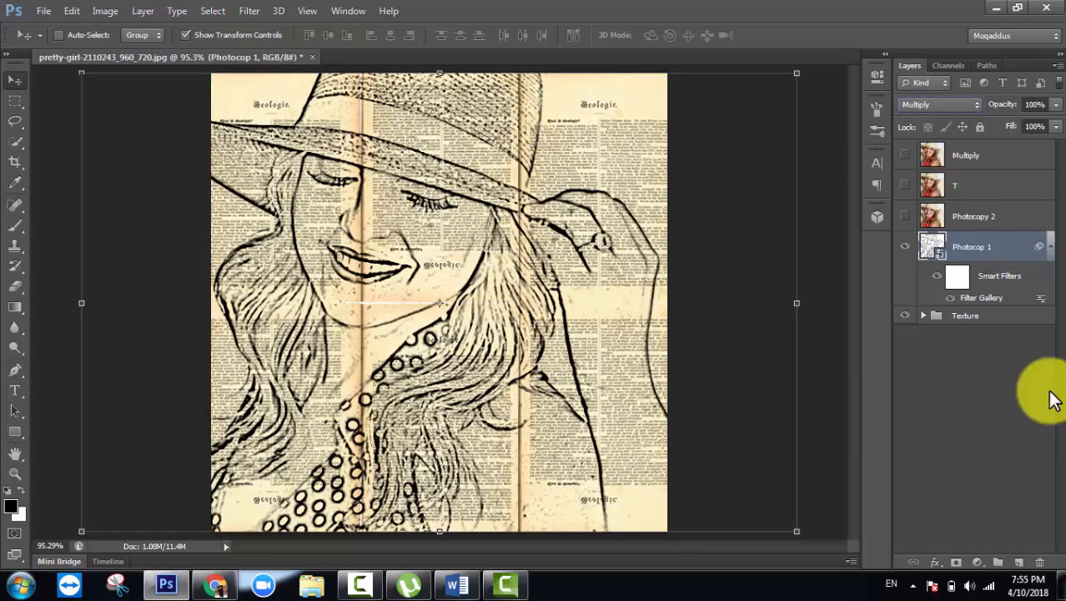
# Step: Make the Photocopy 2 layer visible, keeping Photocop 1 shown beneath it
pyautogui.click(997, 216)
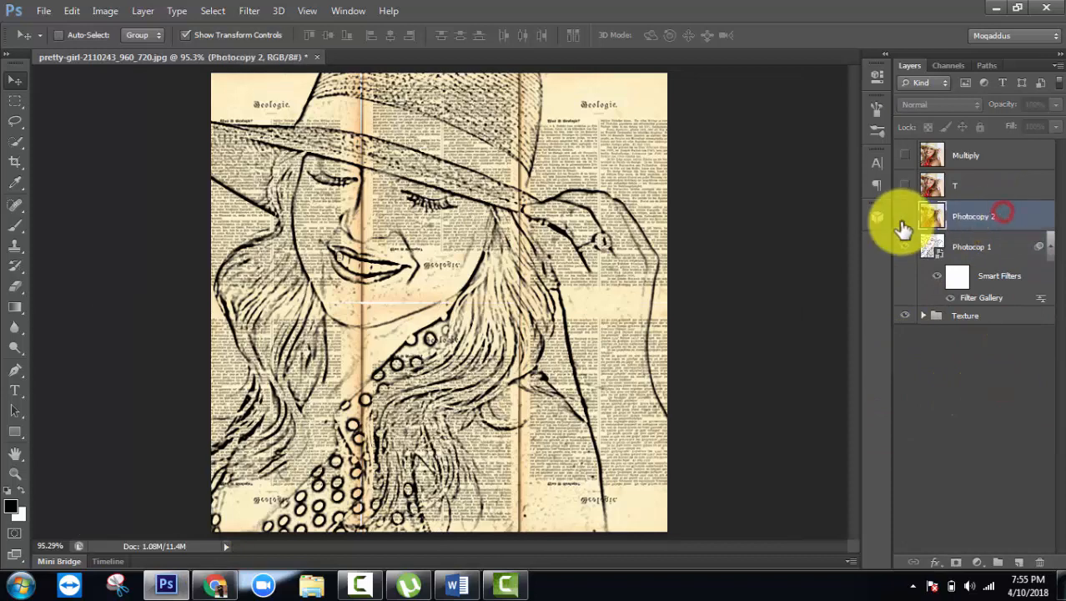
pyautogui.click(905, 215)
pyautogui.click(906, 248)
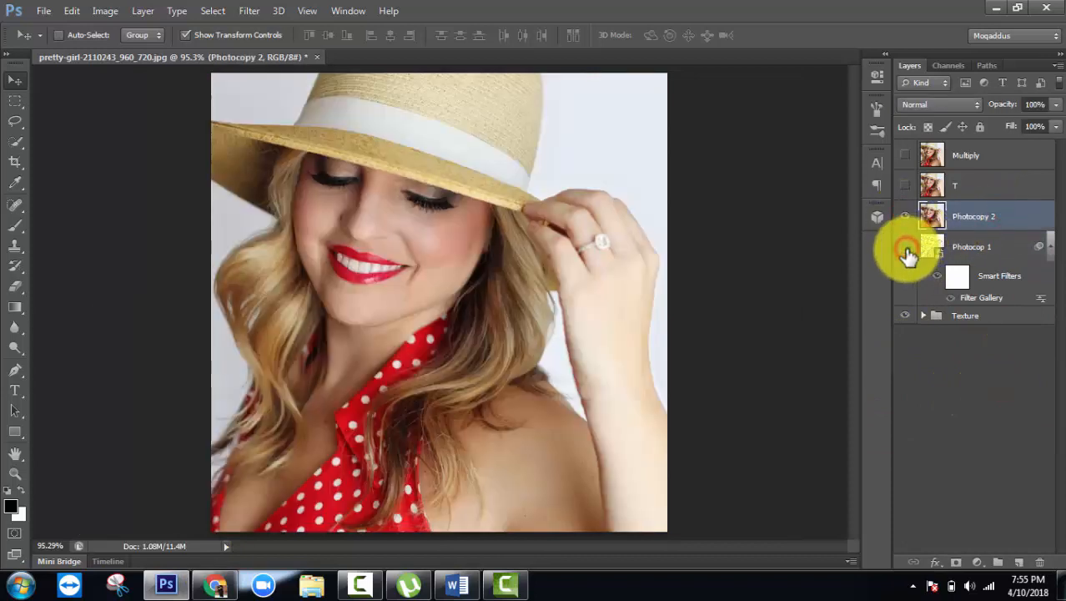
pyautogui.click(904, 250)
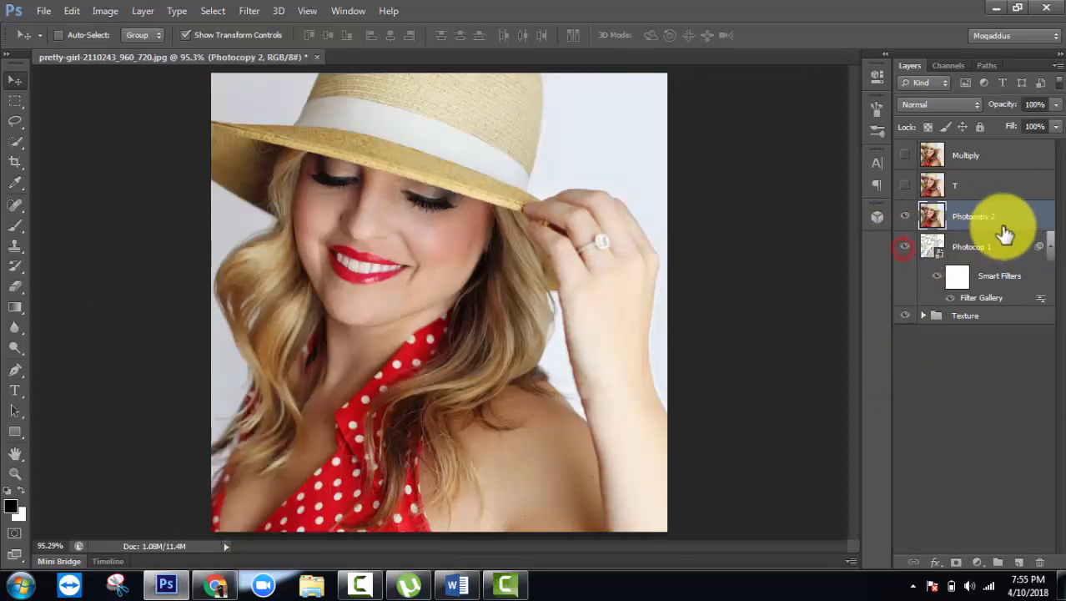
# Step: Apply the Filter Gallery's Photocopy filter to the Photocopy 2 layer with Detail 16 and Darkness 7
pyautogui.click(1030, 218)
pyautogui.click(249, 10)
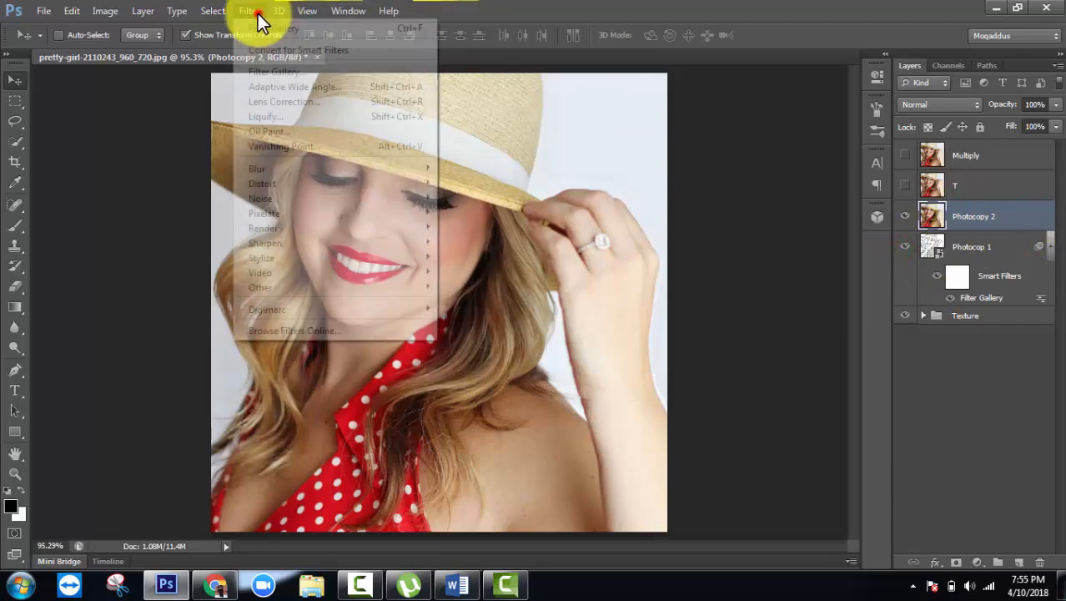
pyautogui.click(286, 73)
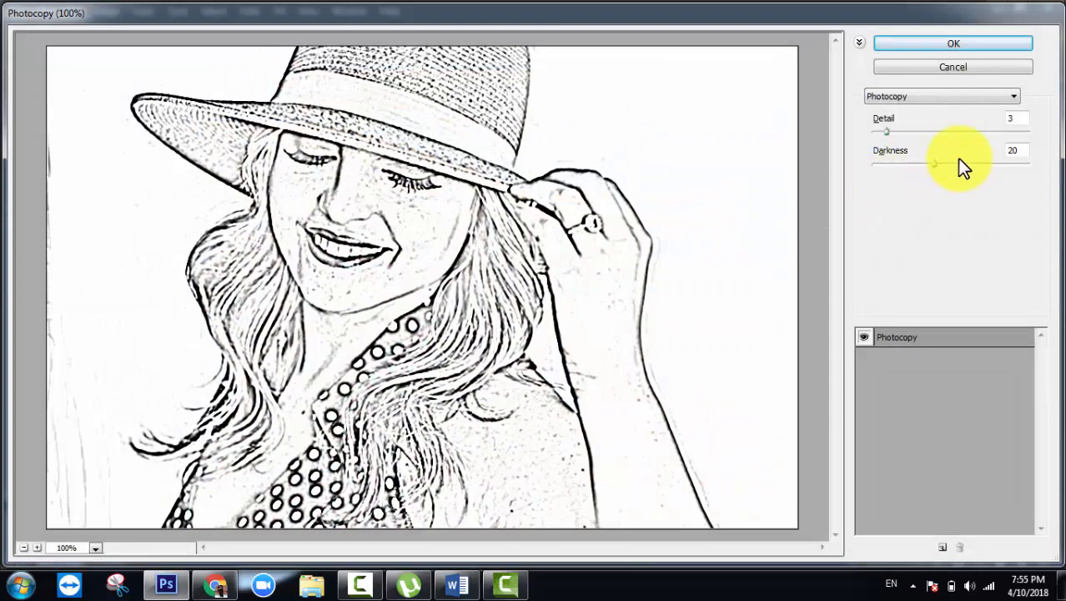
pyautogui.moveTo(888, 132); pyautogui.dragTo(892, 169)
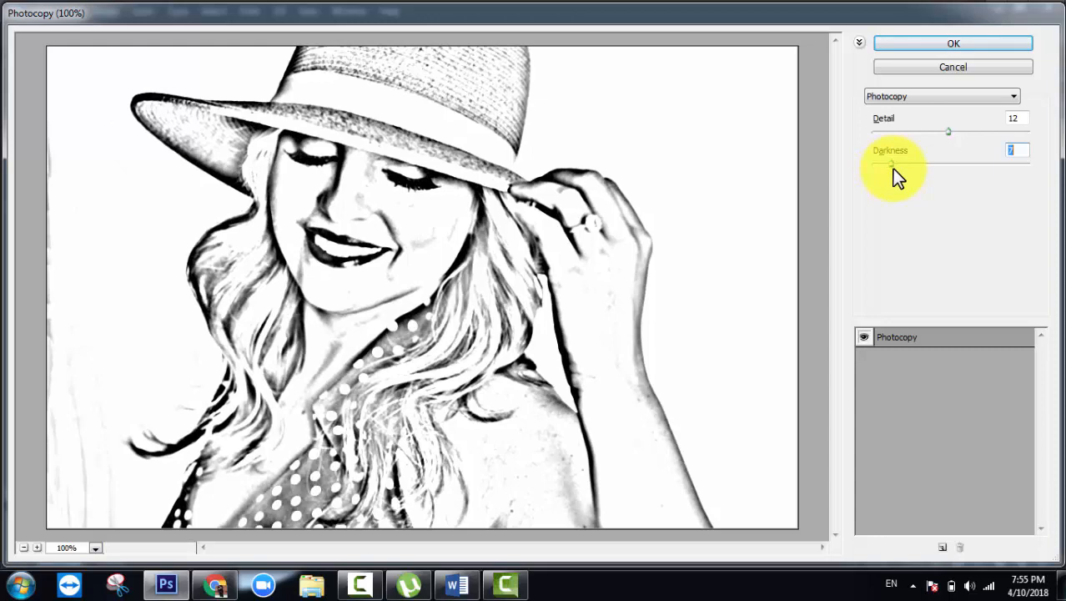
pyautogui.hotkey('shift', 'Tab')
pyautogui.press('Down')
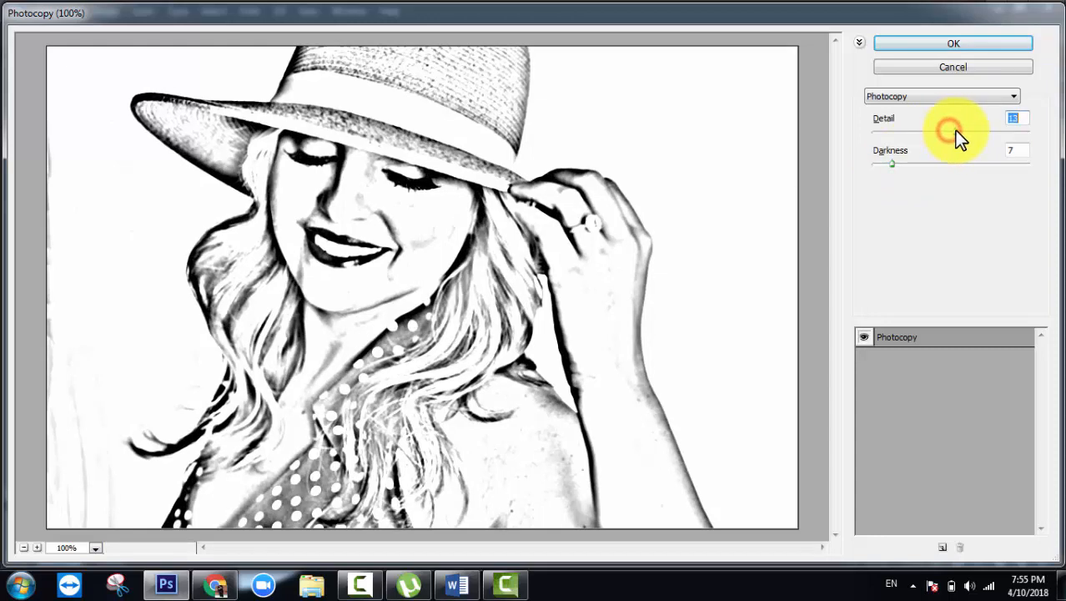
pyautogui.press('Up')
pyautogui.press('Up')
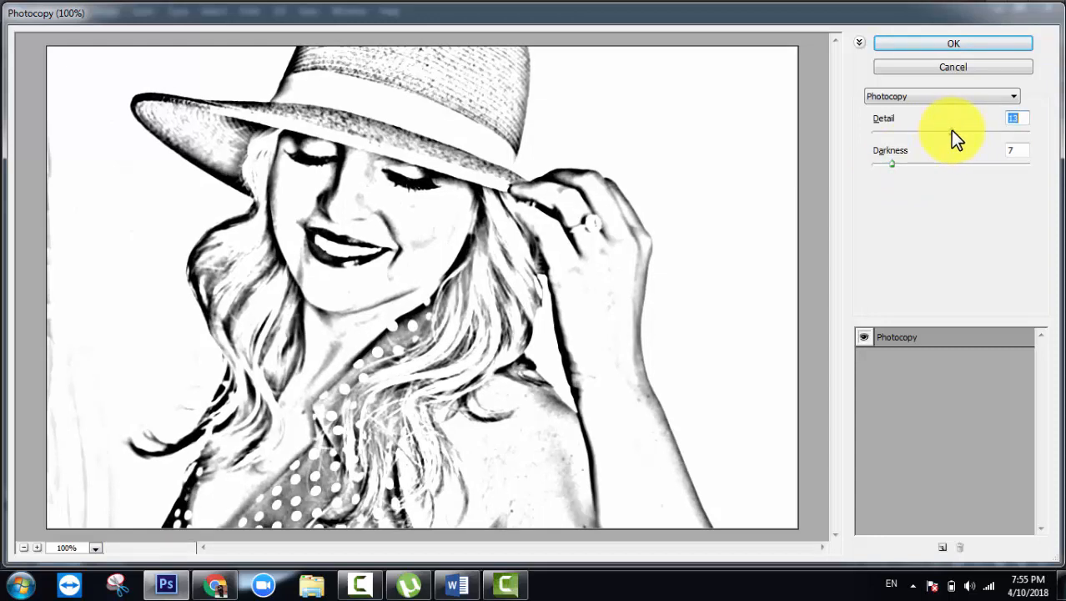
pyautogui.moveTo(956, 130); pyautogui.dragTo(975, 130)
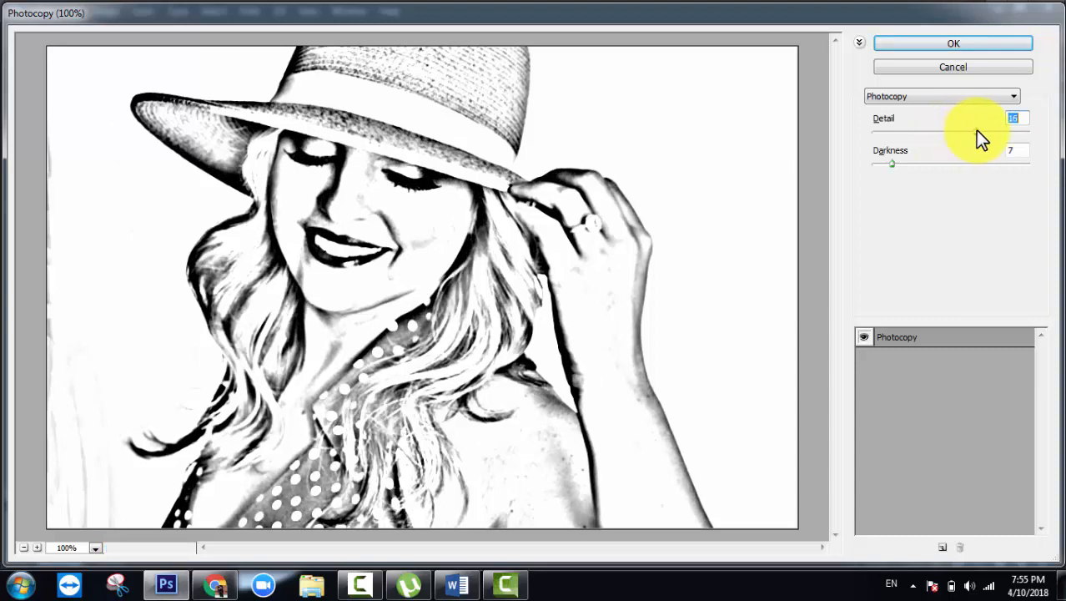
pyautogui.click(968, 40)
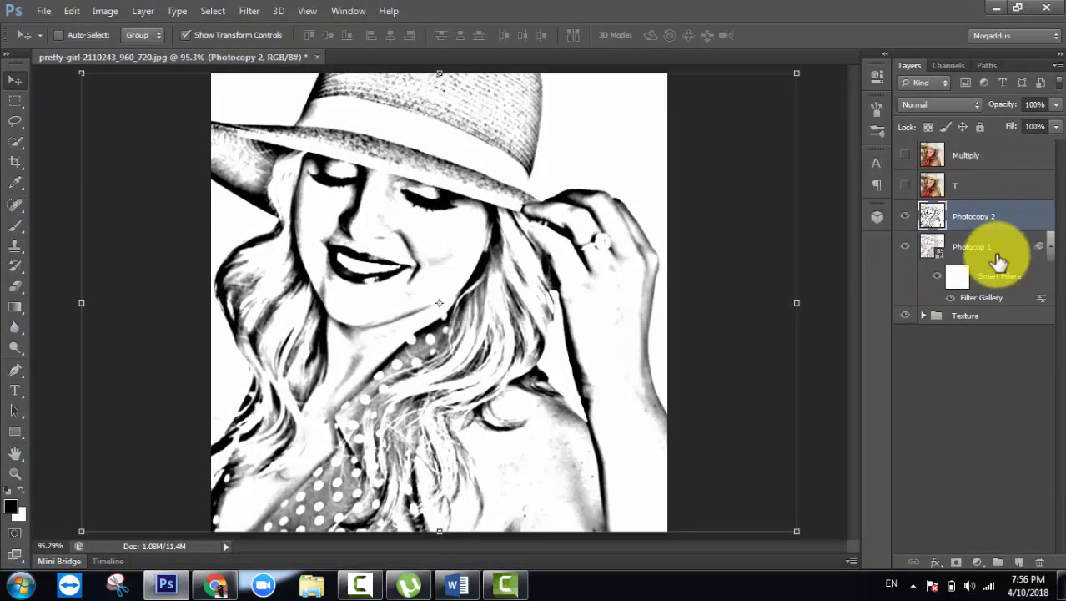
# Step: Set the blend mode of the Photocopy 2 layer to Multiply
pyautogui.click(947, 108)
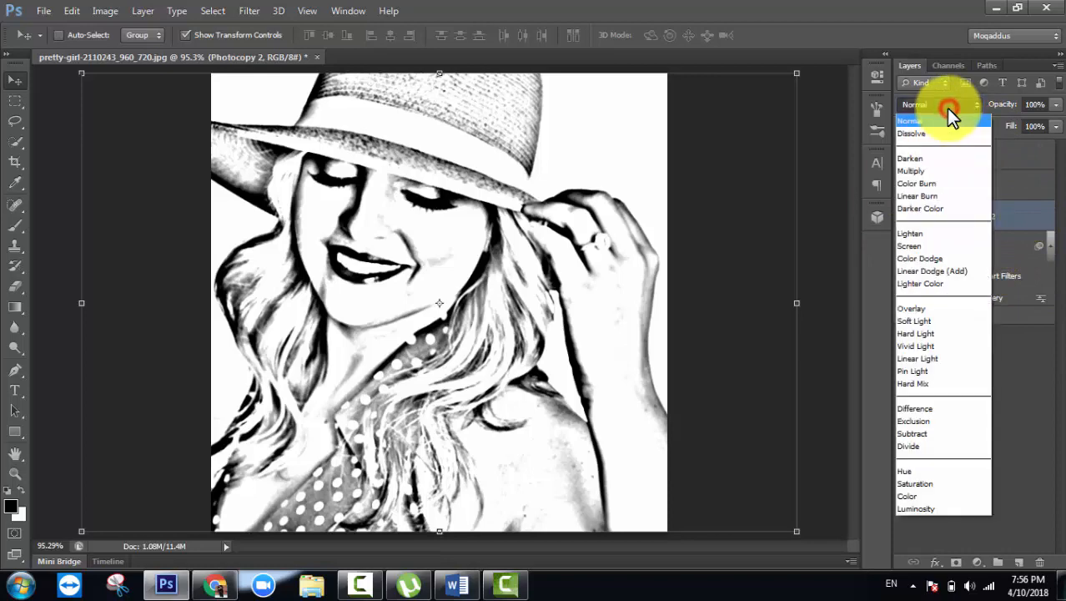
pyautogui.click(935, 167)
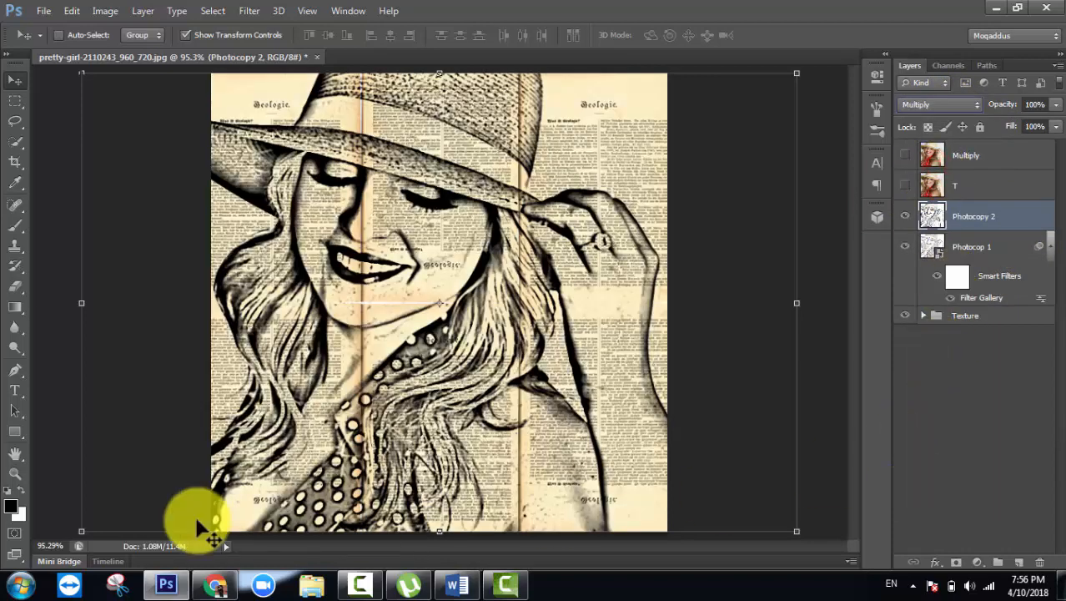
# Step: Compare the image with the Photocopy 2 layer hidden and shown, leaving the layer visible
pyautogui.click(905, 217)
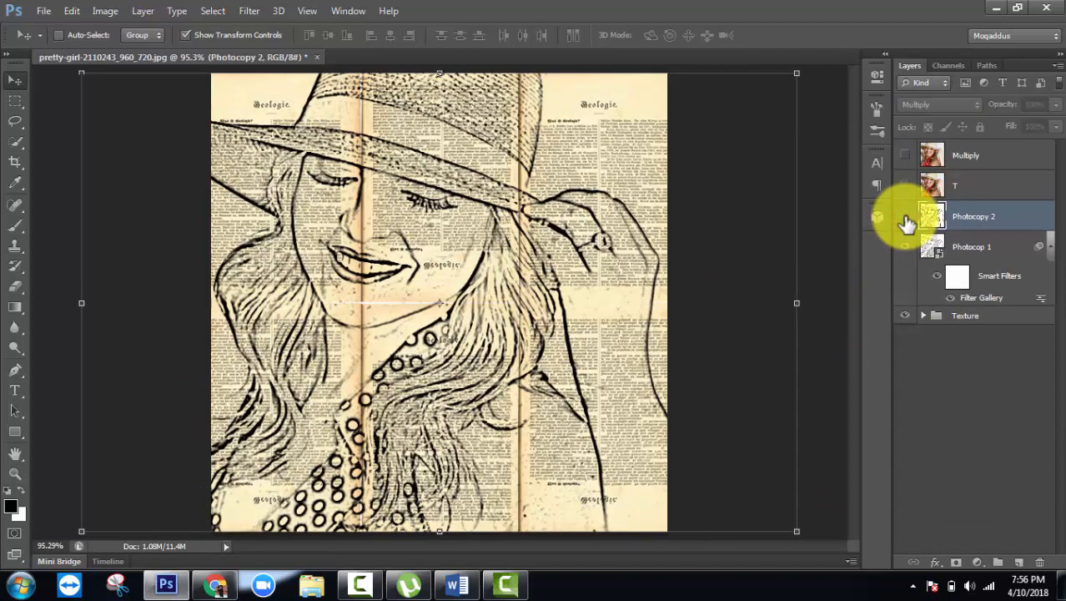
pyautogui.click(905, 218)
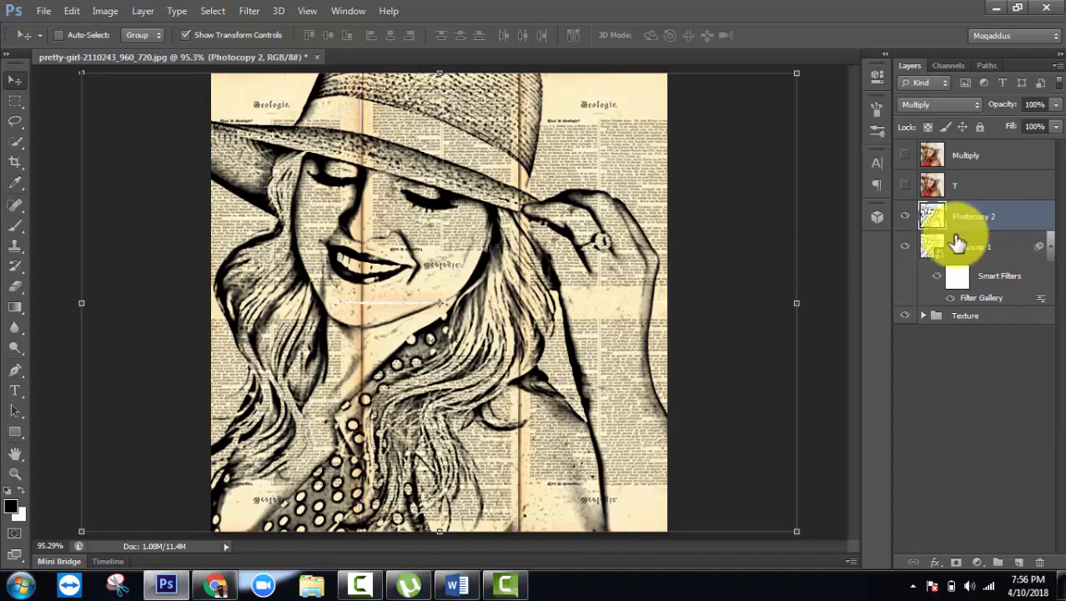
pyautogui.click(905, 217)
pyautogui.click(905, 217)
pyautogui.click(905, 217)
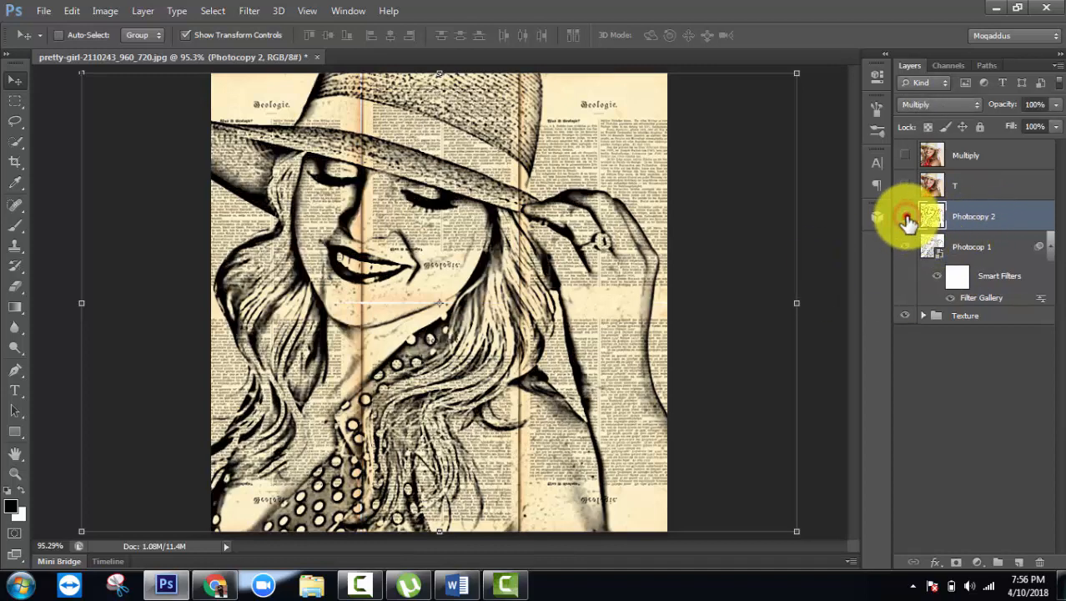
pyautogui.click(905, 217)
pyautogui.click(905, 217)
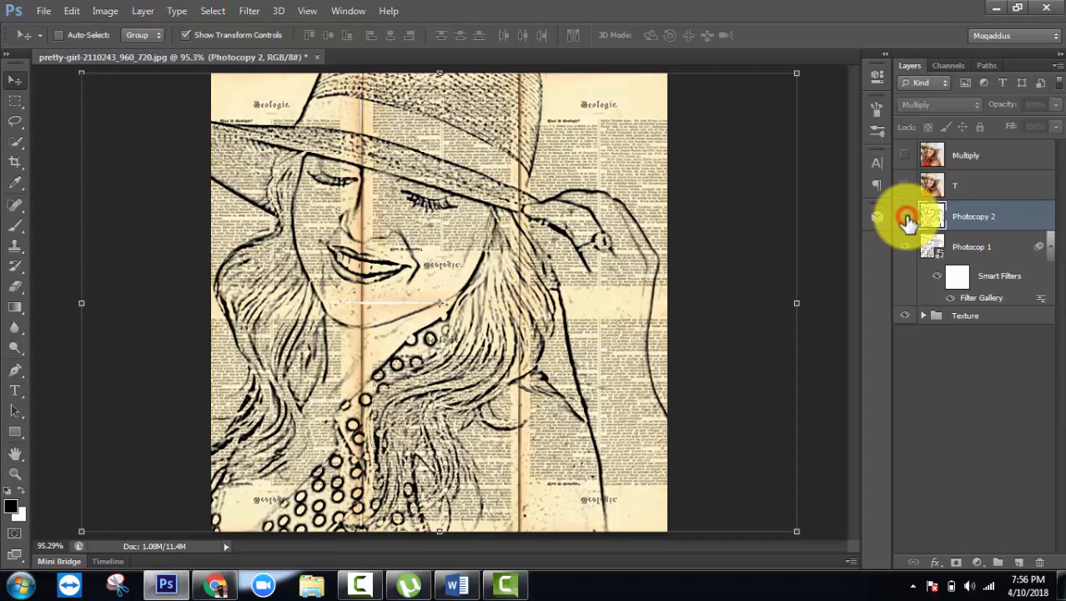
pyautogui.click(905, 217)
pyautogui.click(905, 217)
pyautogui.click(905, 217)
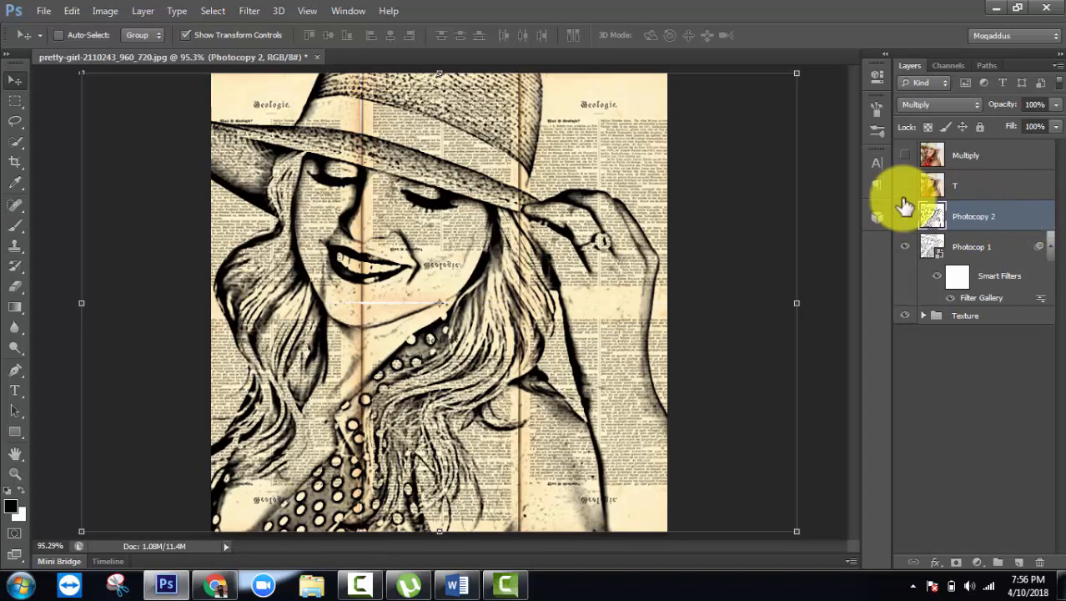
pyautogui.click(245, 12)
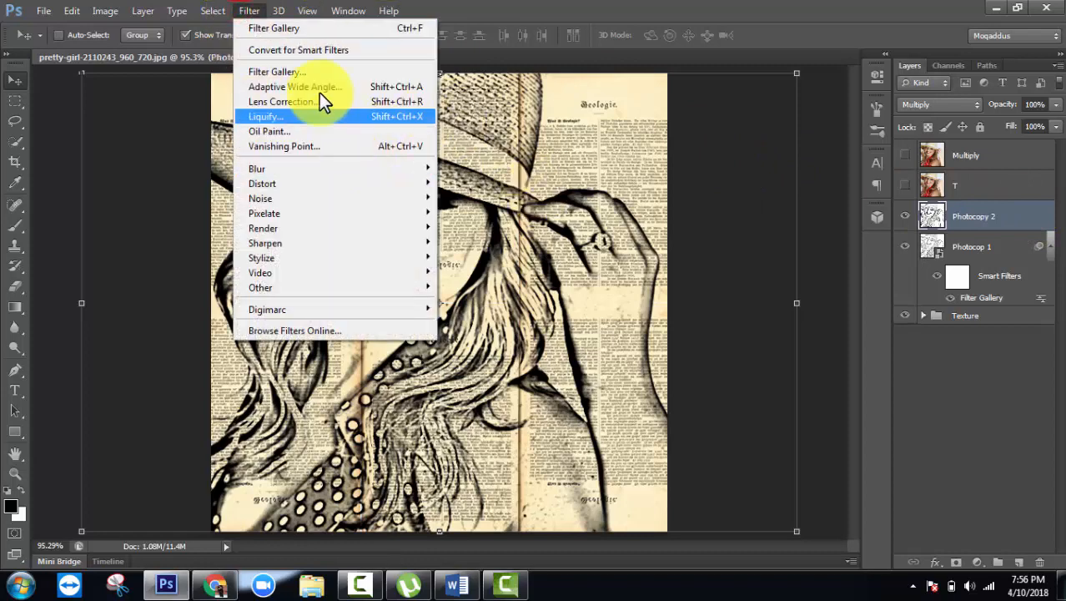
pyautogui.click(975, 391)
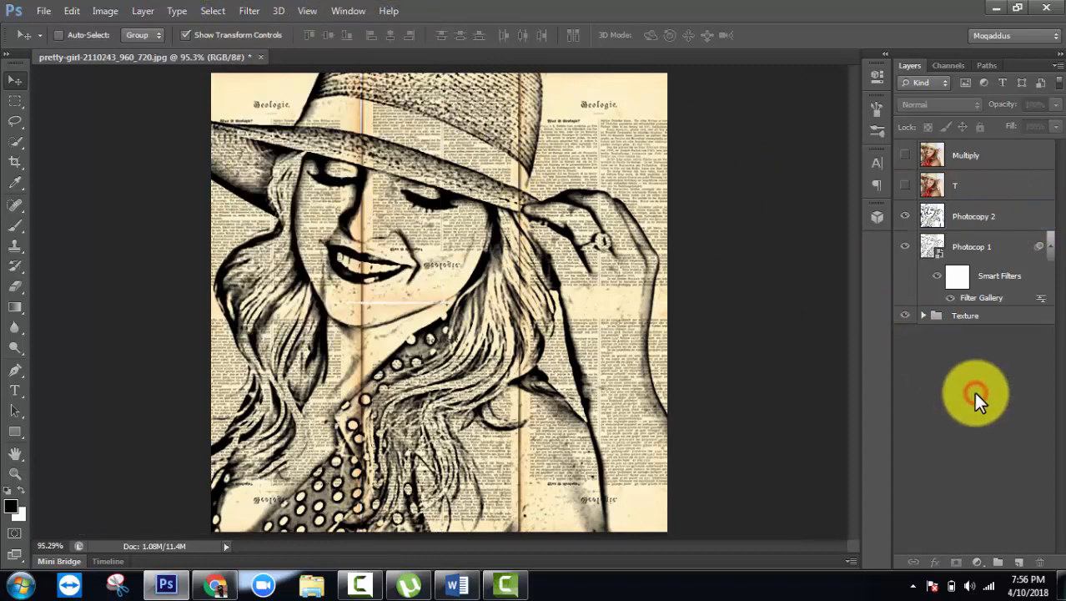
pyautogui.click(1022, 216)
pyautogui.click(249, 11)
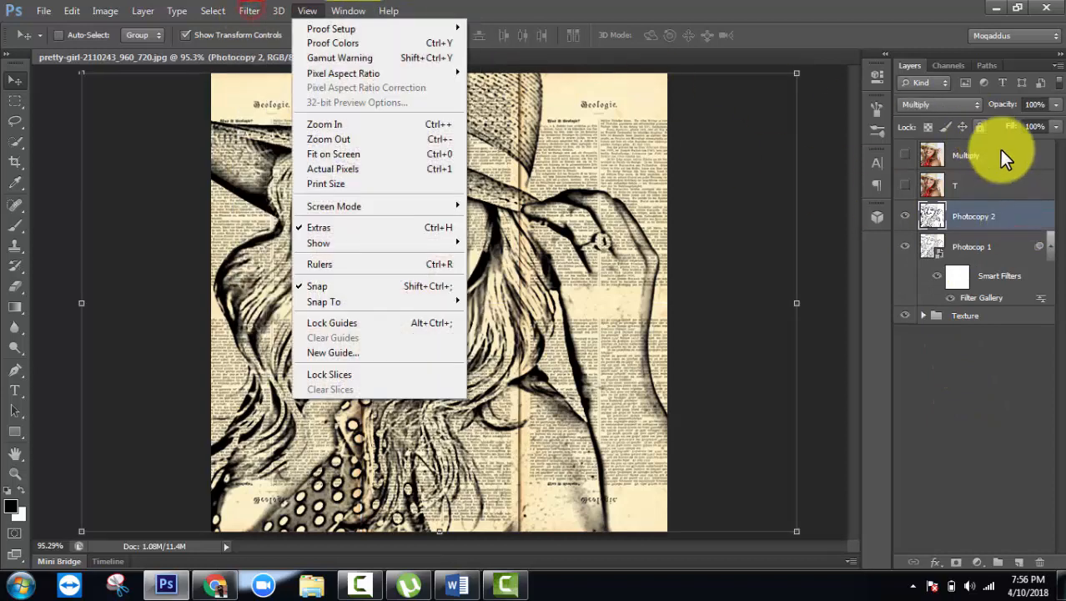
pyautogui.rightClick(1019, 215)
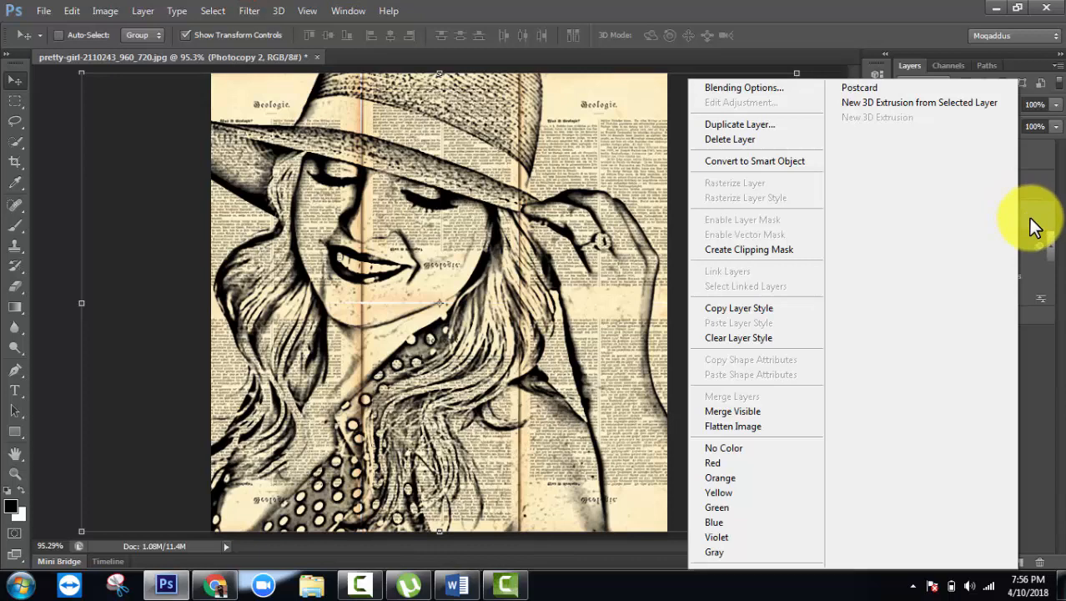
pyautogui.click(1029, 218)
# Step: Try to apply the Filter Gallery's Photocopy filter again to the Photocopy 2 layer with Detail 6 and Darkness 7
pyautogui.click(262, 11)
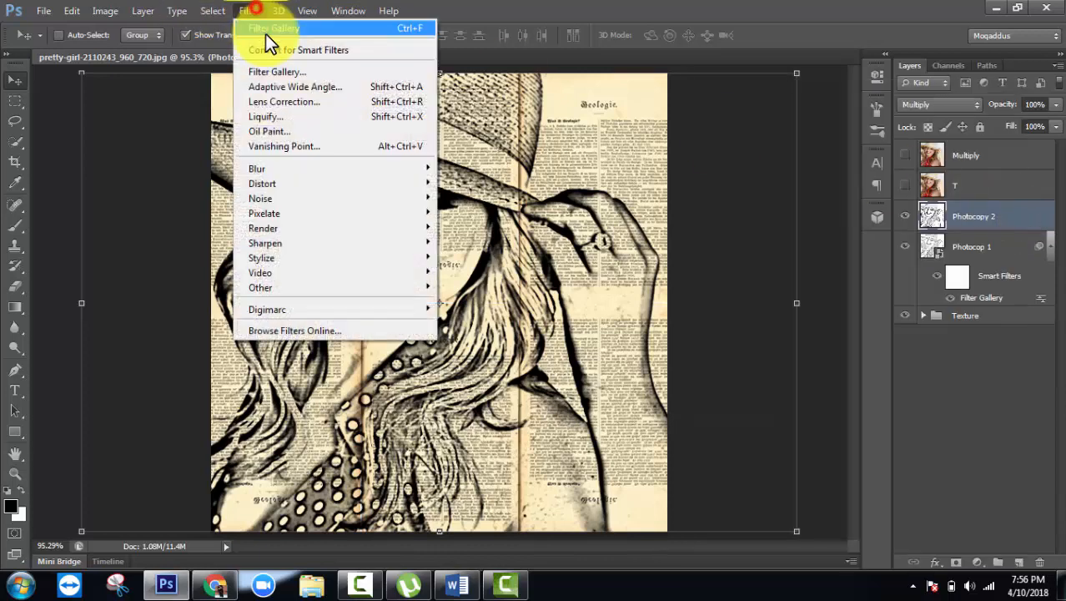
pyautogui.click(301, 71)
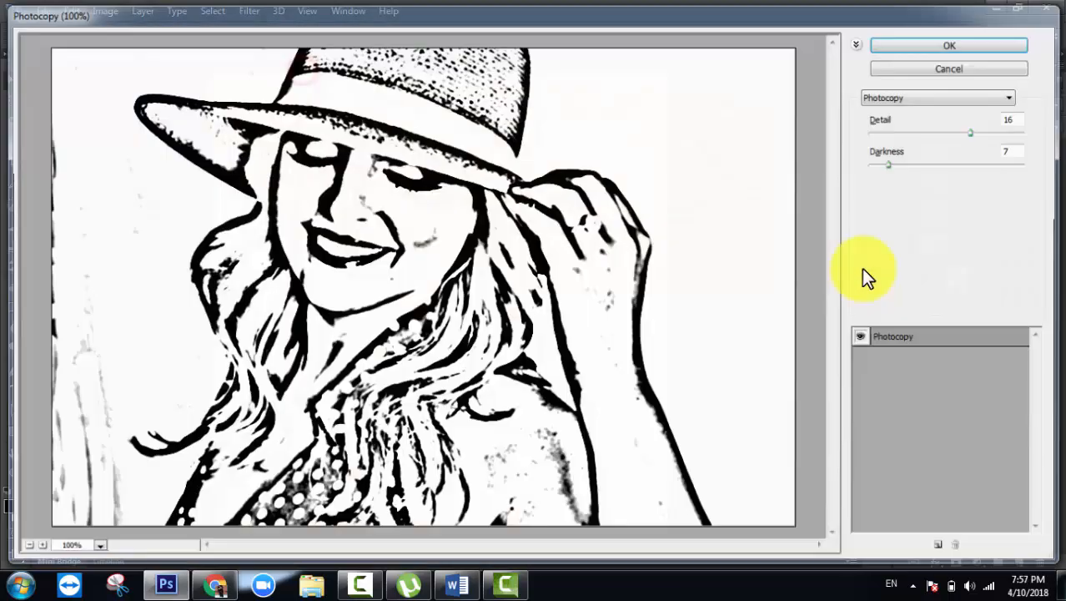
pyautogui.moveTo(964, 133); pyautogui.dragTo(903, 140)
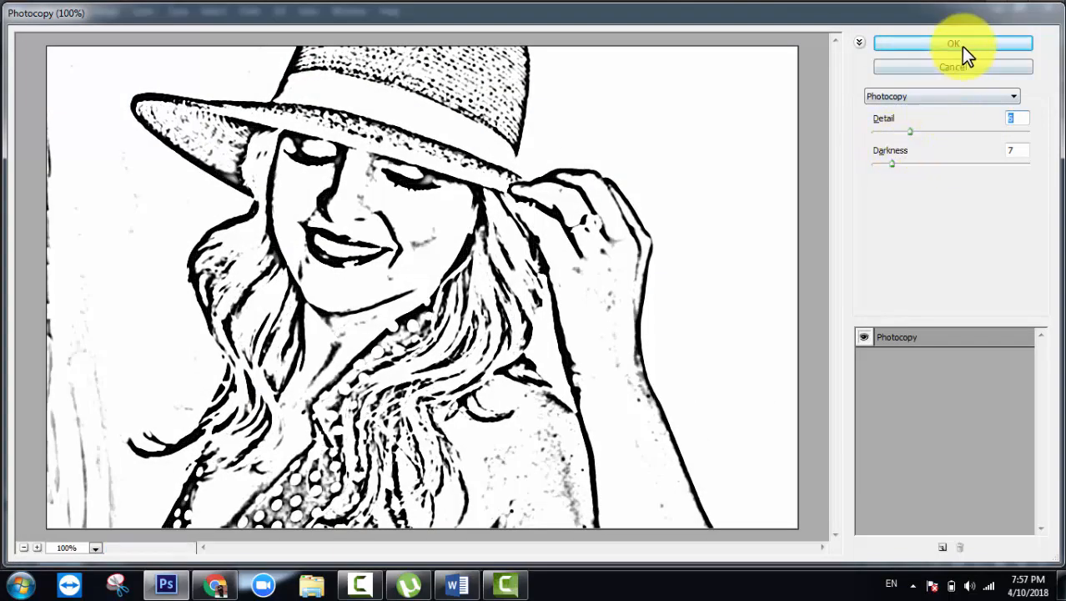
pyautogui.click(960, 46)
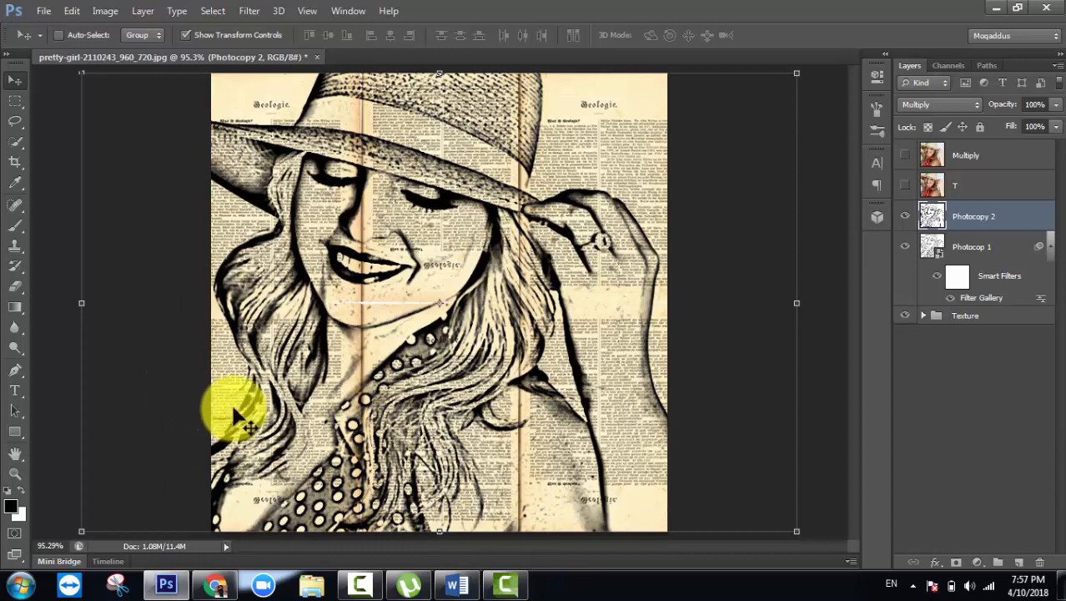
# Step: Select the T layer and make it visible
pyautogui.click(1025, 219)
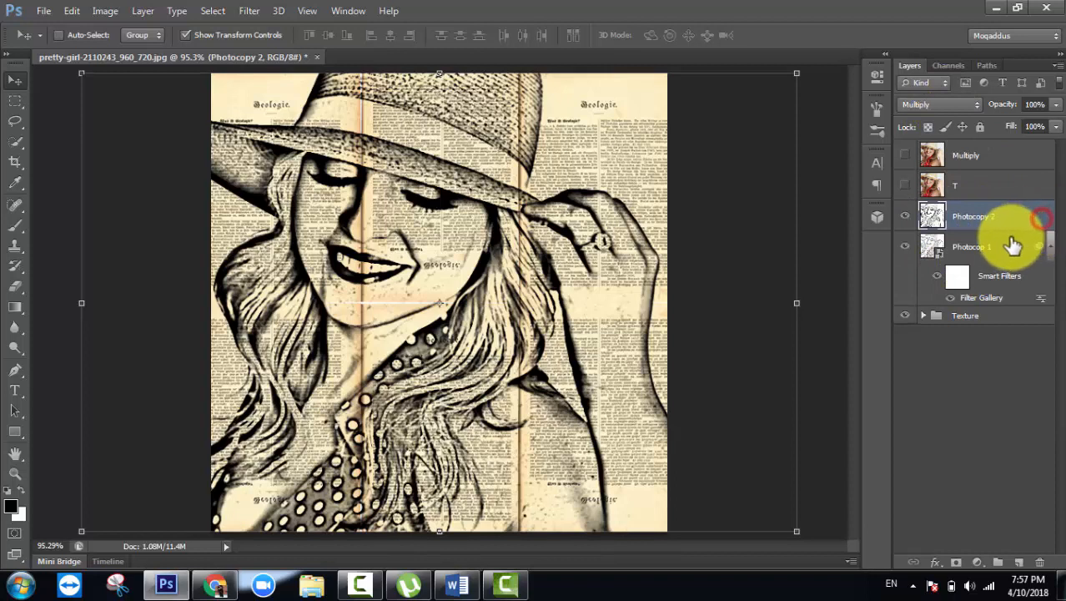
pyautogui.click(967, 185)
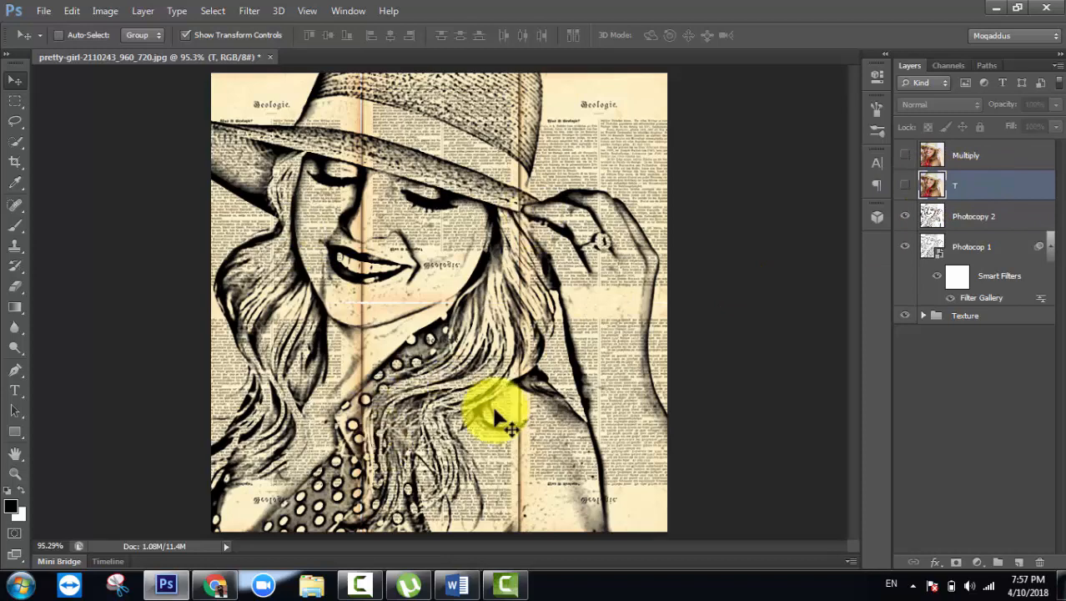
pyautogui.click(905, 186)
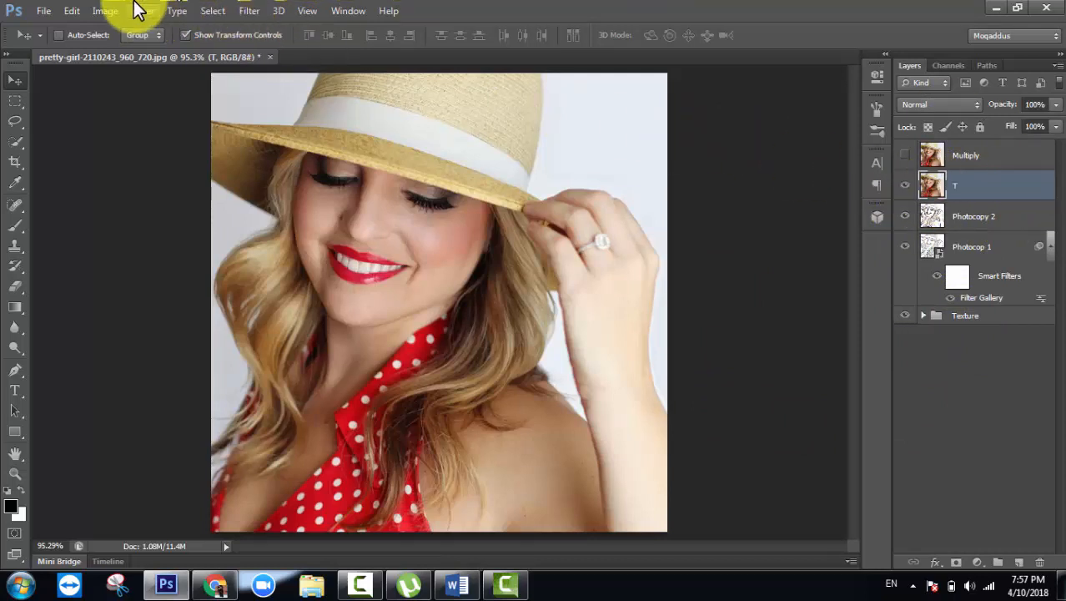
# Step: Apply a Threshold adjustment with a level of 104 to the T layer
pyautogui.click(109, 11)
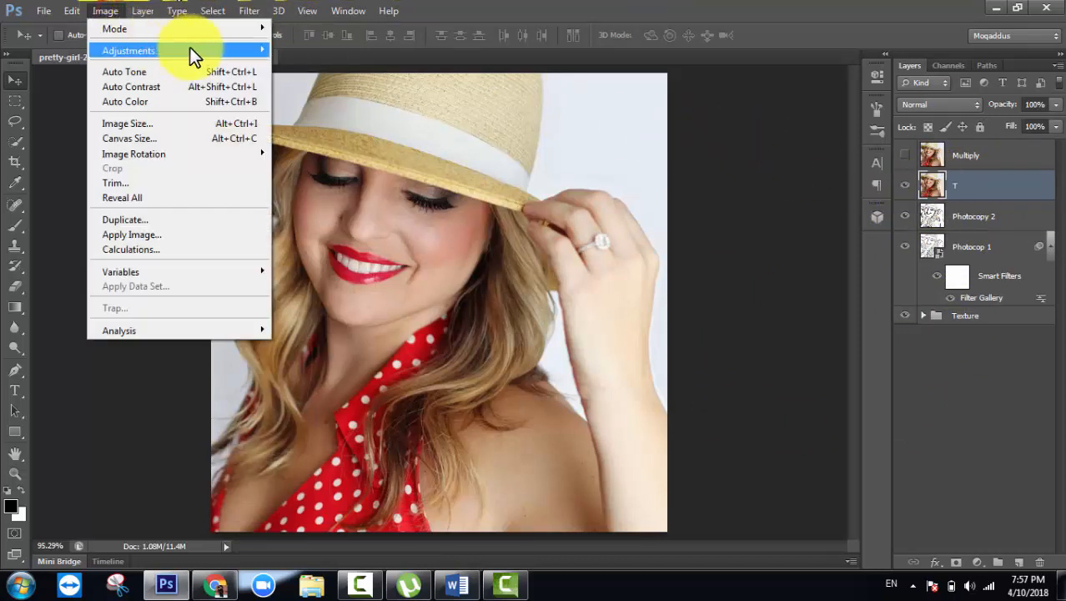
pyautogui.moveTo(190, 50)
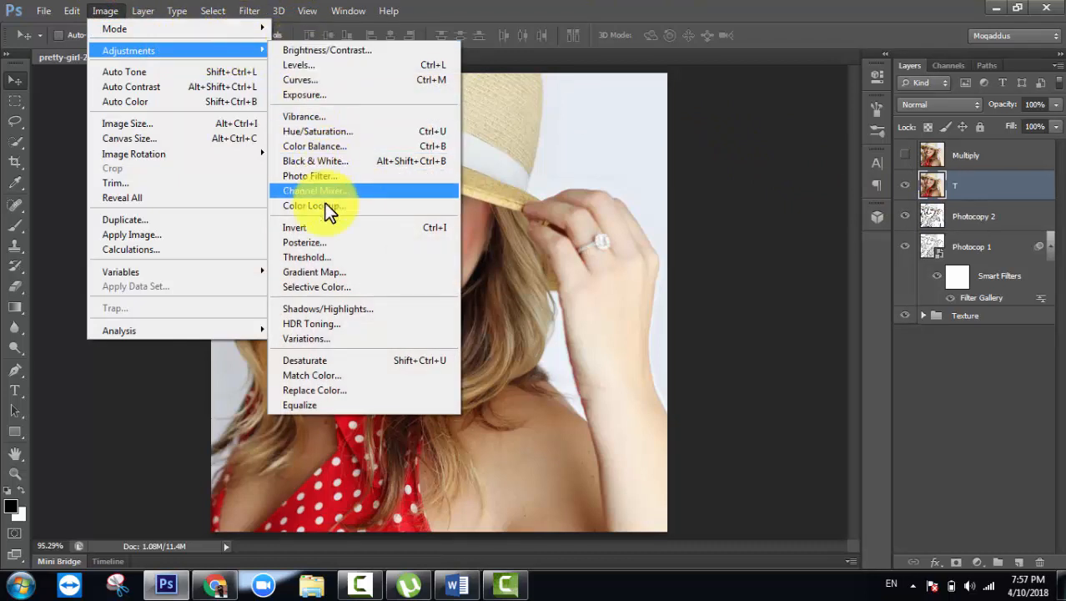
pyautogui.click(324, 257)
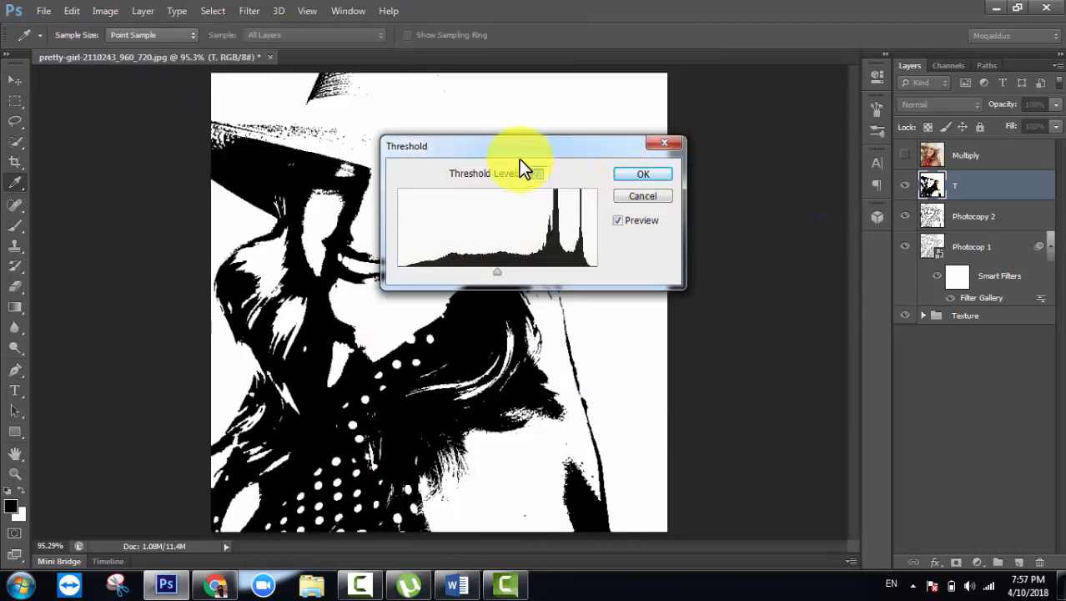
pyautogui.moveTo(519, 158); pyautogui.dragTo(813, 202)
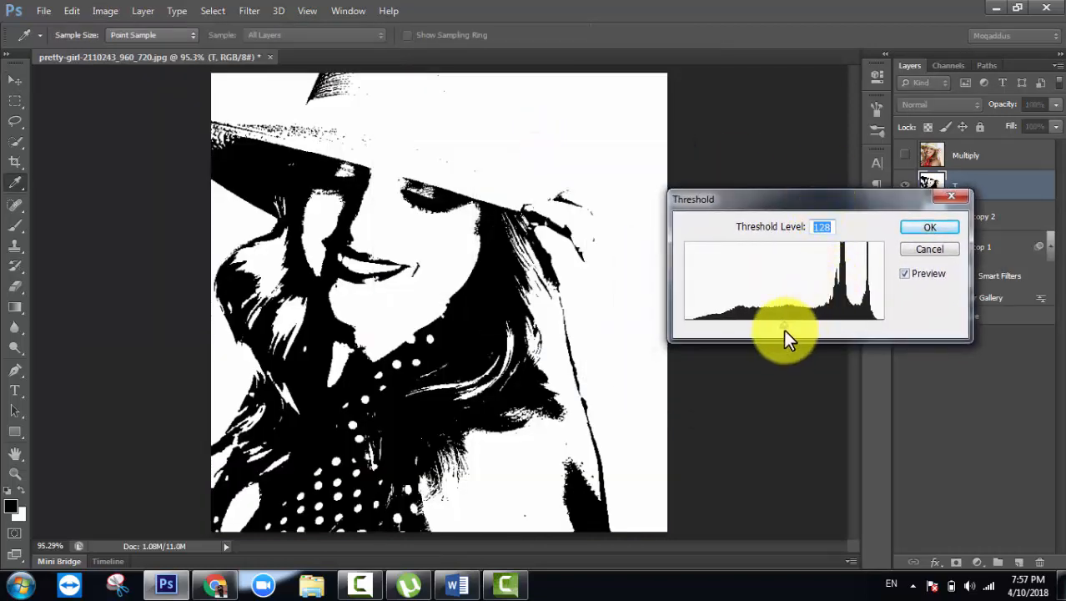
pyautogui.moveTo(784, 329); pyautogui.dragTo(680, 340)
pyautogui.moveTo(673, 333); pyautogui.dragTo(763, 325)
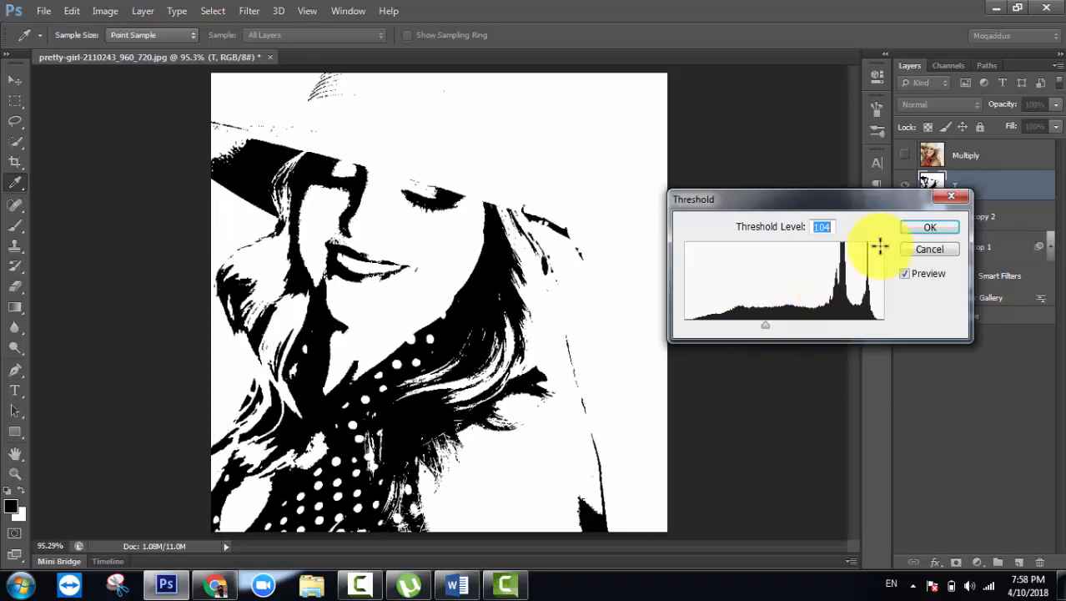
pyautogui.press('v')
pyautogui.click(930, 227)
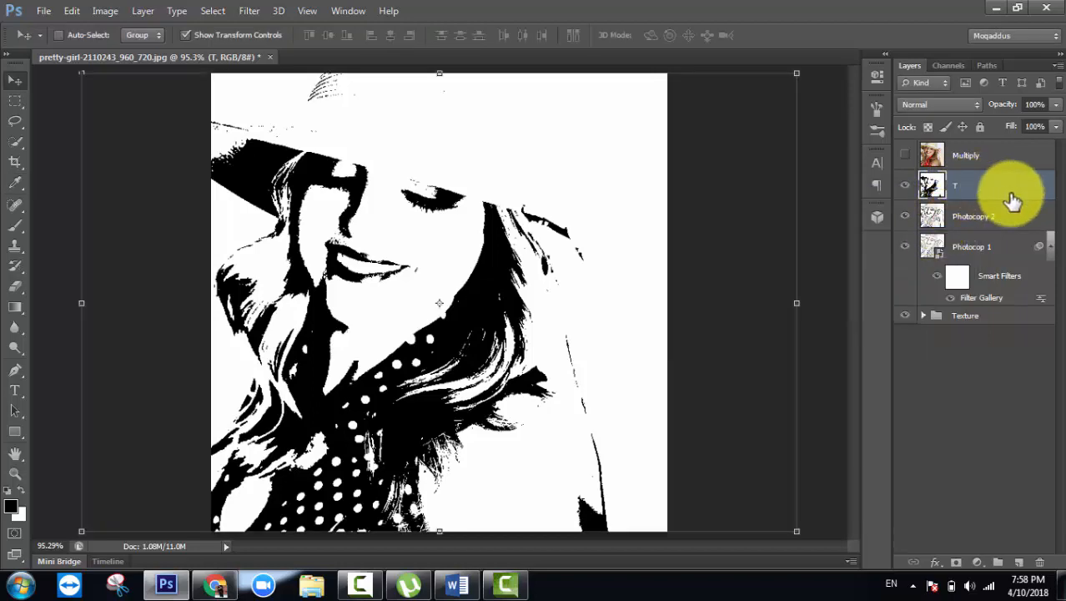
# Step: Set the T layer's blend mode to Multiply and compare the image with the layer hidden and shown
pyautogui.click(936, 104)
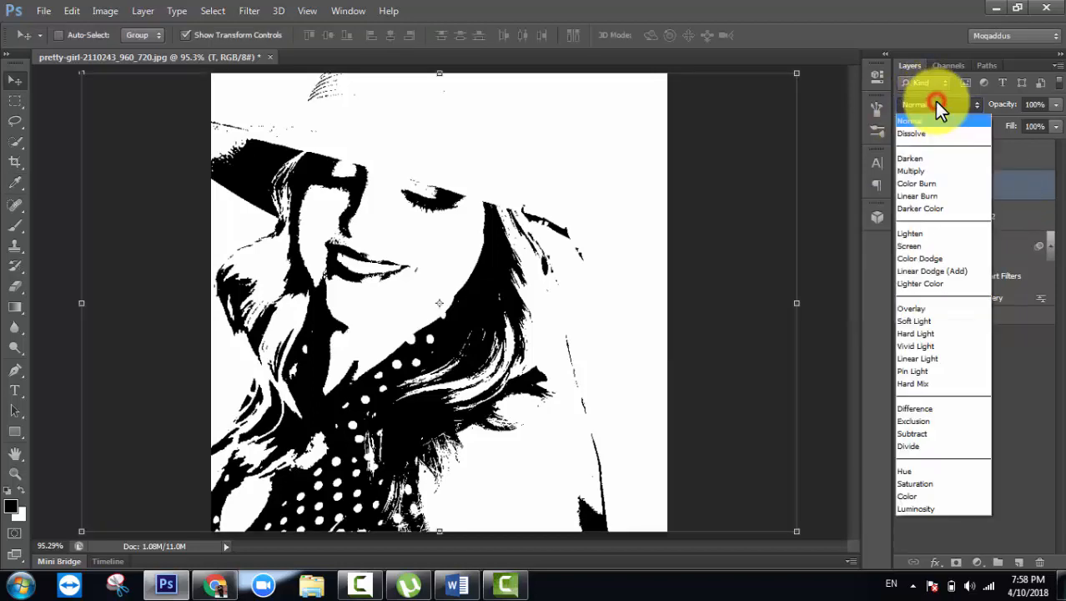
pyautogui.click(921, 163)
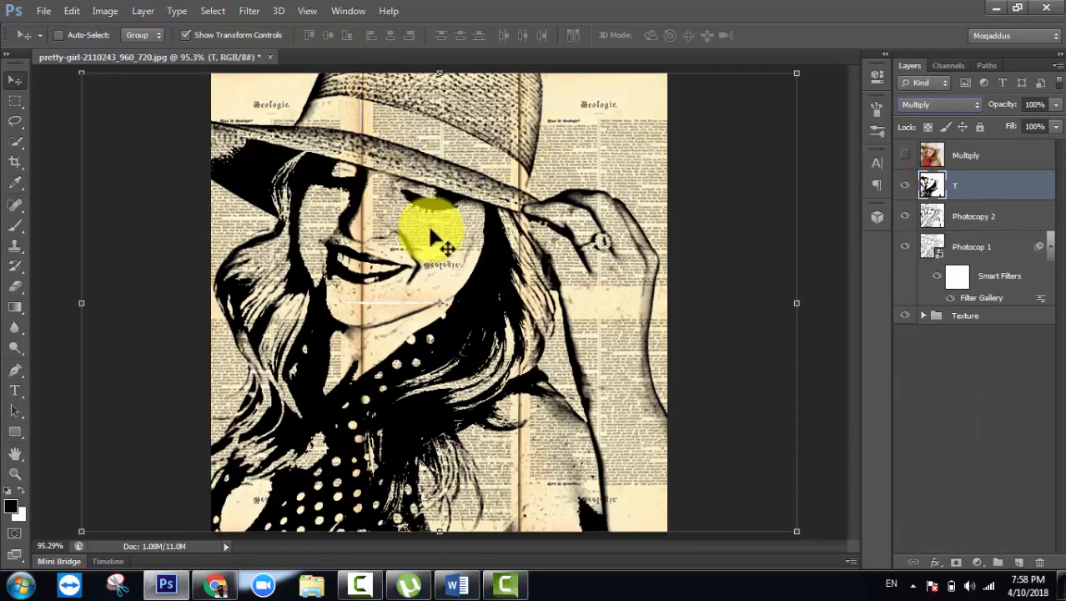
pyautogui.click(904, 186)
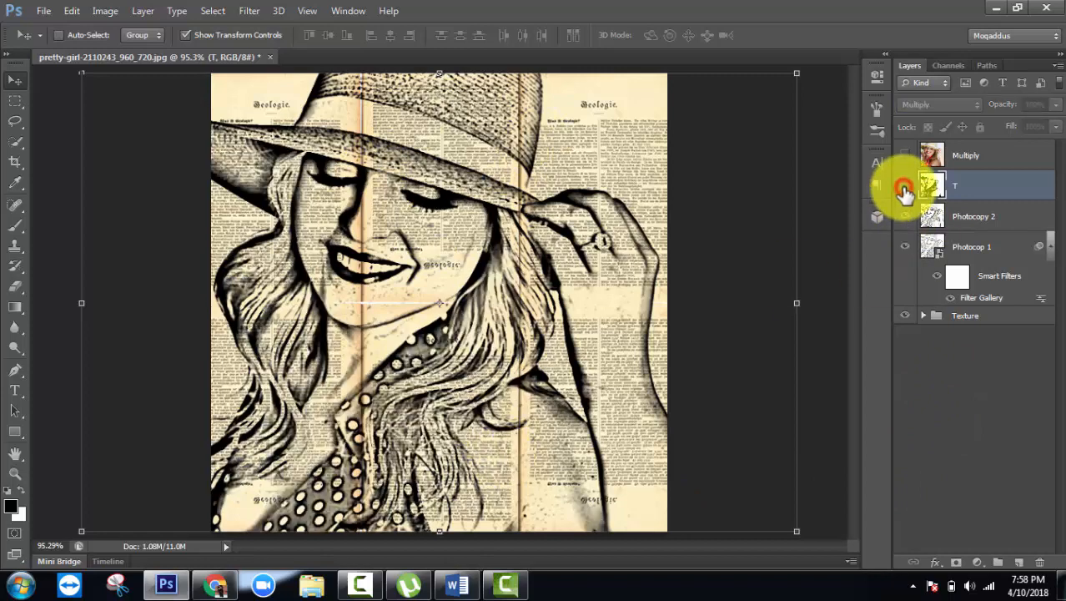
pyautogui.click(904, 186)
pyautogui.click(904, 186)
pyautogui.click(904, 186)
pyautogui.click(904, 186)
pyautogui.click(904, 186)
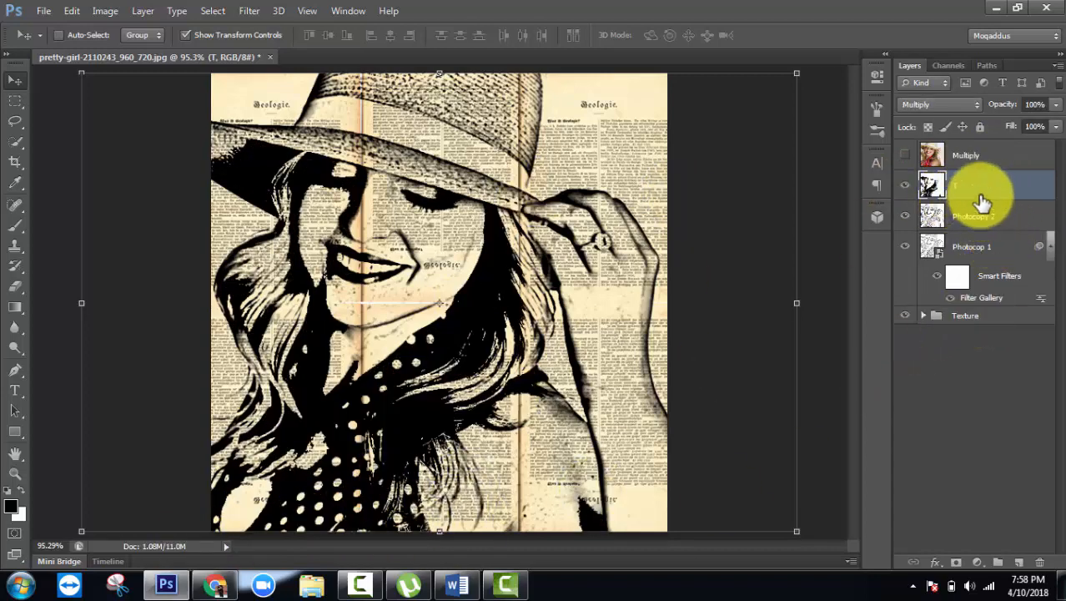
# Step: Switch the T layer's blend mode to Normal, then undo back past its Multiply blending and Threshold adjustment
pyautogui.hotkey('shift', 'alt', 'n')
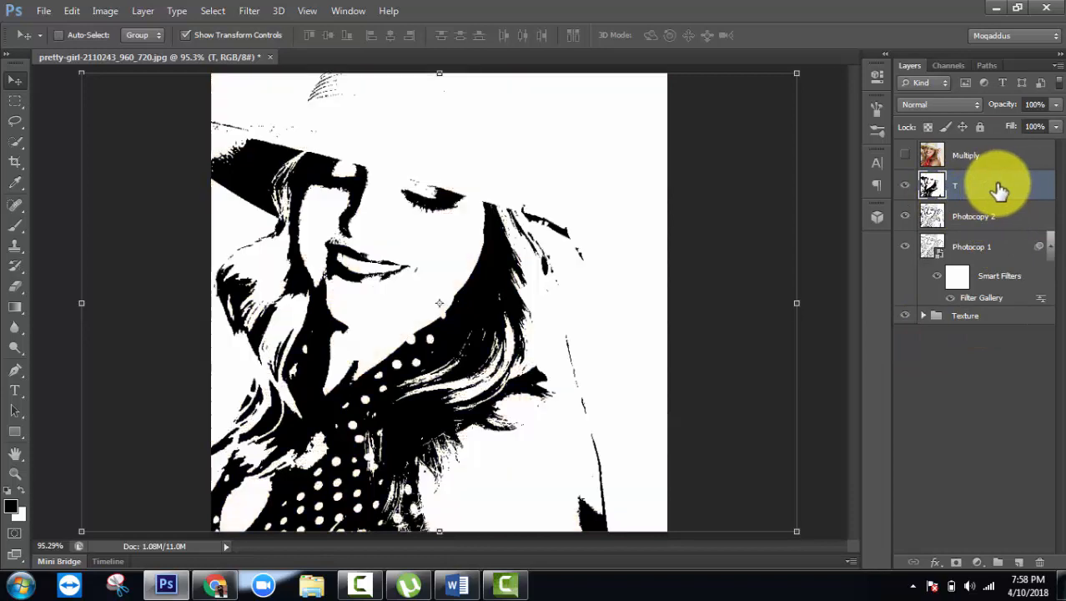
pyautogui.hotkey('ctrl', 'z')
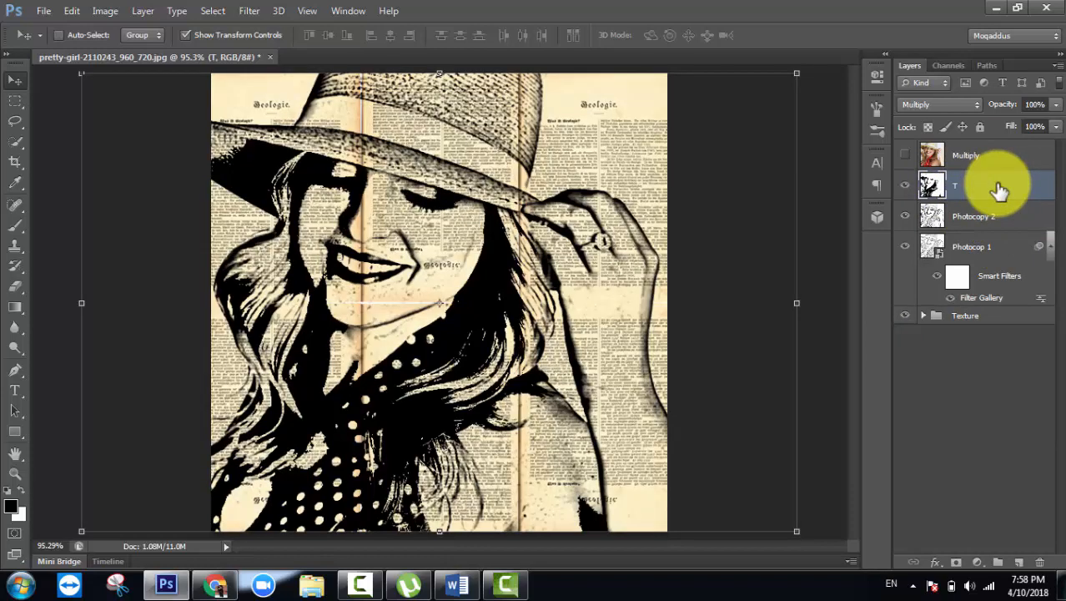
pyautogui.hotkey('ctrl', 'z')
pyautogui.hotkey('ctrl', 'alt', 'z')
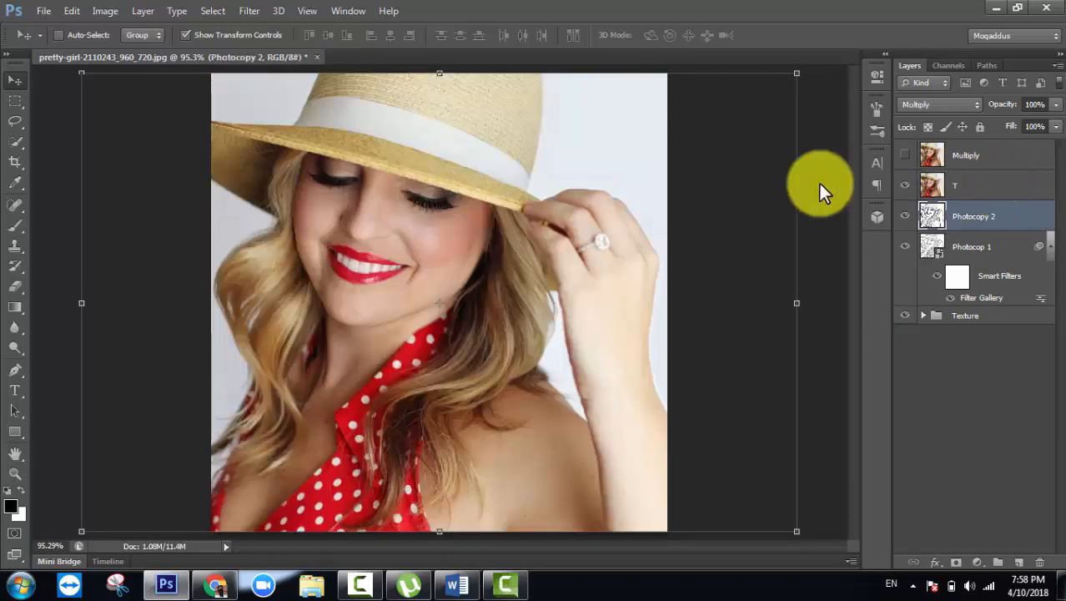
pyautogui.click(142, 11)
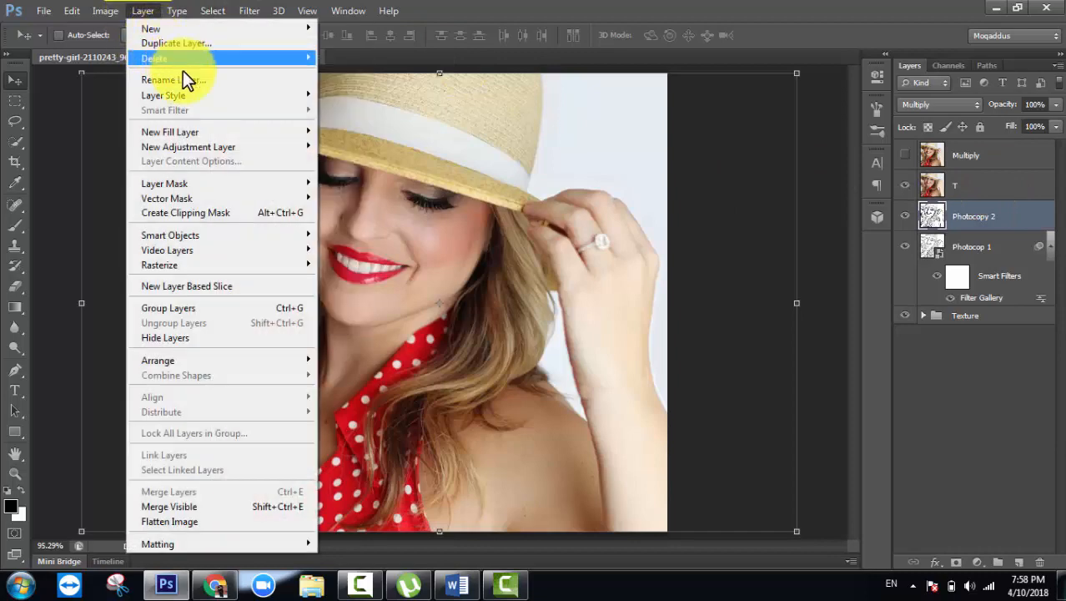
pyautogui.moveTo(107, 13)
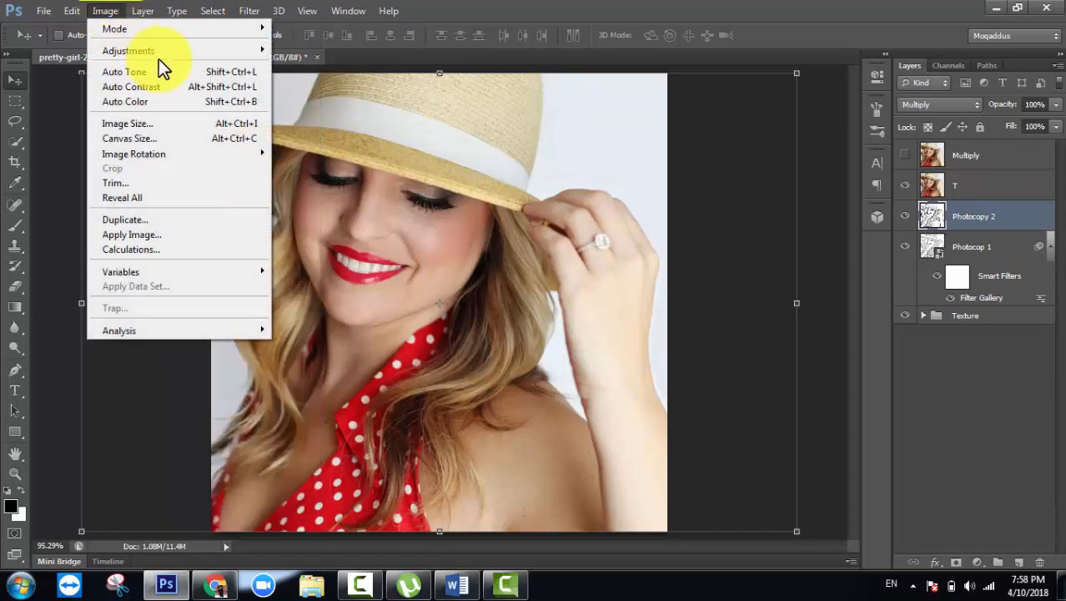
pyautogui.moveTo(212, 50)
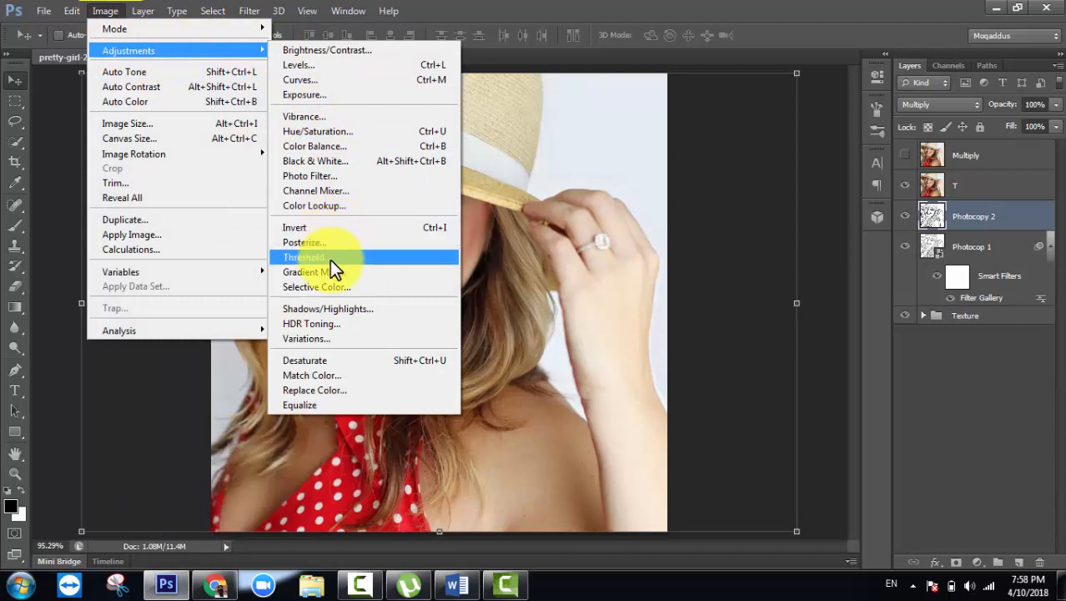
pyautogui.click(329, 259)
pyautogui.moveTo(786, 325); pyautogui.dragTo(797, 325)
pyautogui.click(929, 229)
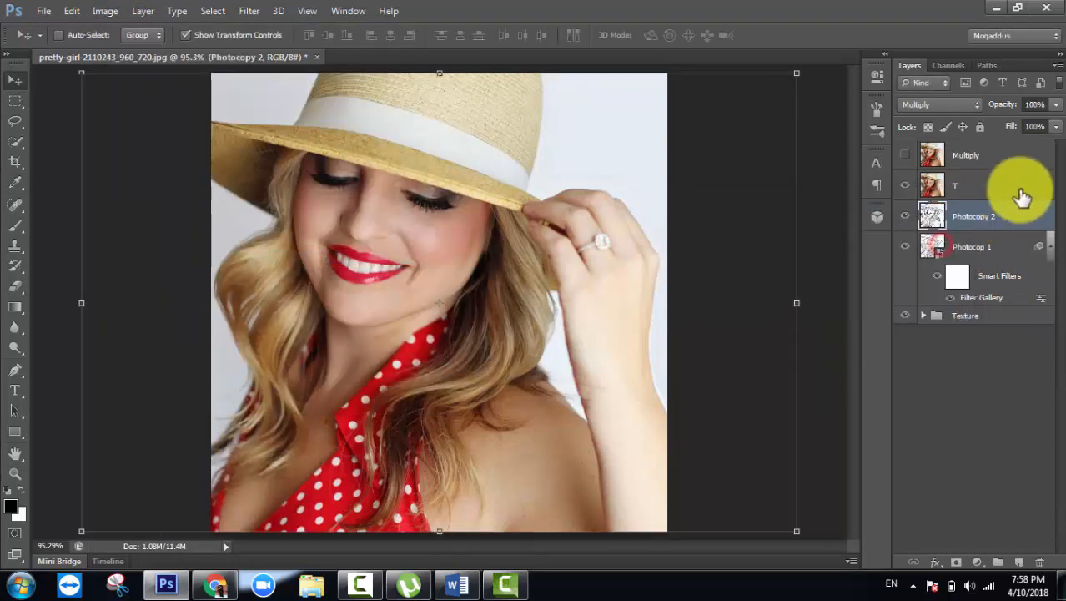
# Step: Apply a Threshold adjustment with a level of 94 to the T layer
pyautogui.click(1022, 186)
pyautogui.click(140, 11)
pyautogui.click(115, 23)
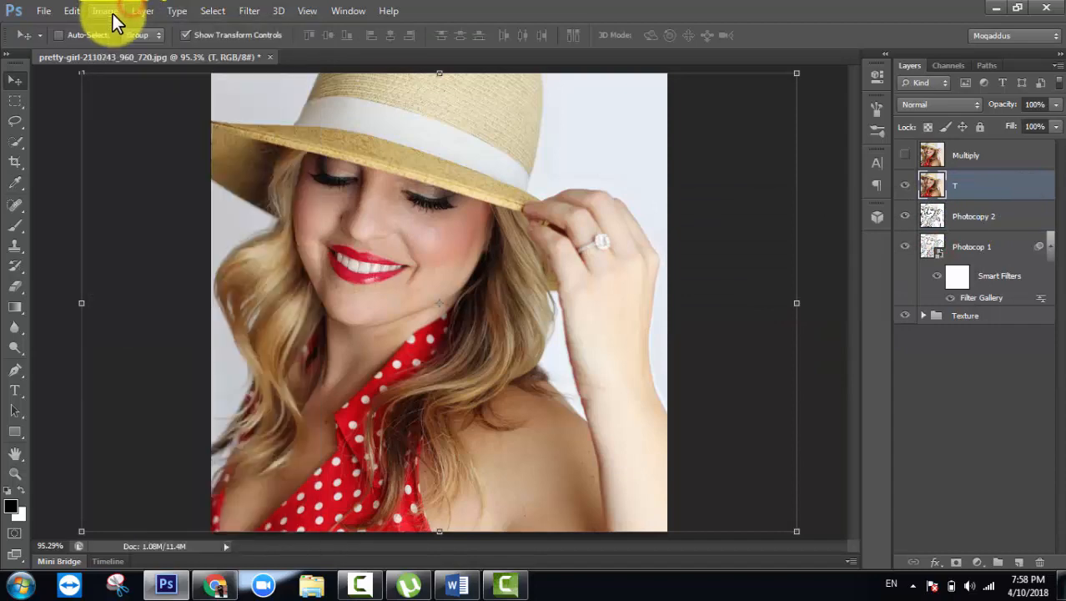
pyautogui.click(110, 13)
pyautogui.moveTo(226, 50)
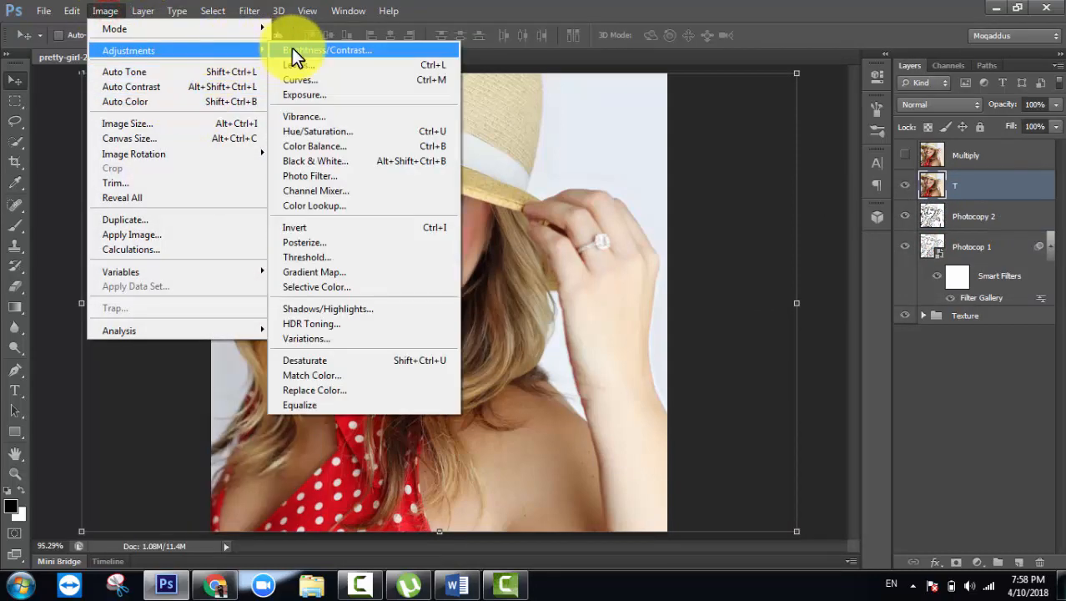
pyautogui.click(322, 255)
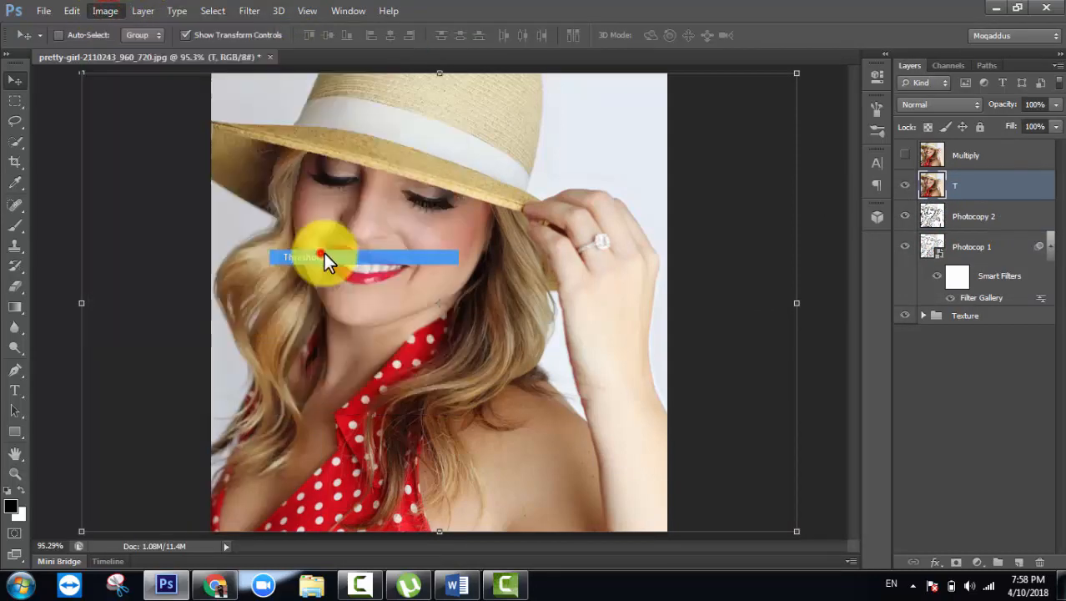
pyautogui.moveTo(783, 323); pyautogui.dragTo(753, 321)
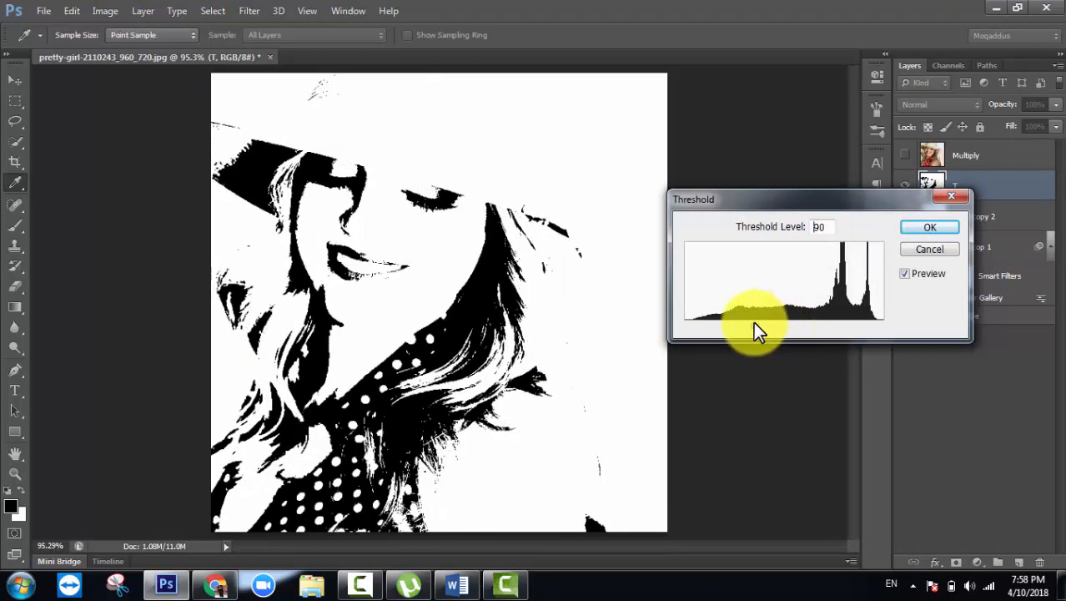
pyautogui.click(753, 322)
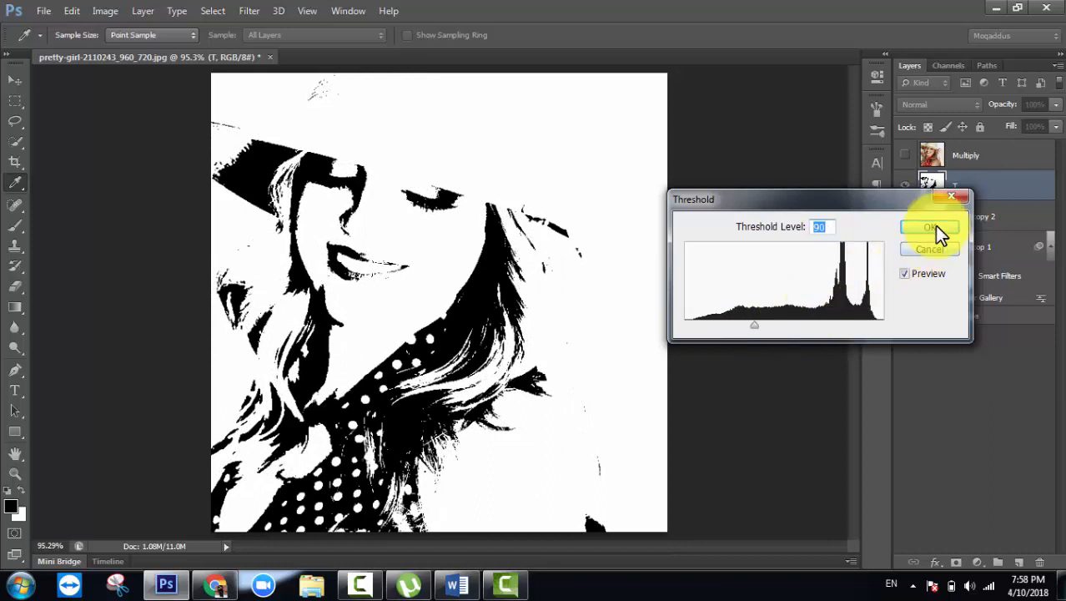
pyautogui.moveTo(749, 326); pyautogui.dragTo(757, 324)
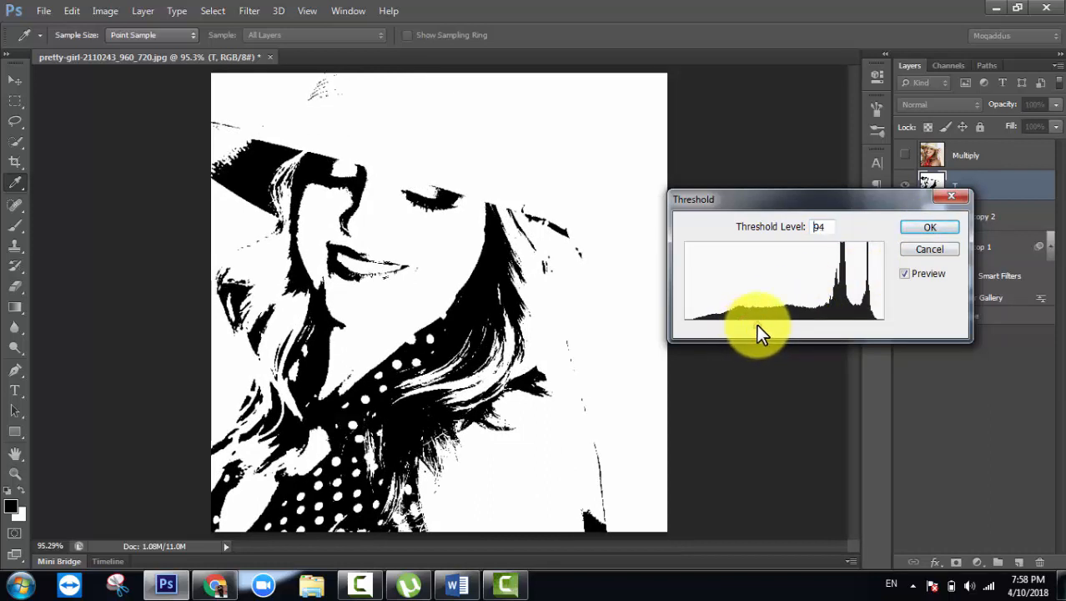
pyautogui.click(941, 228)
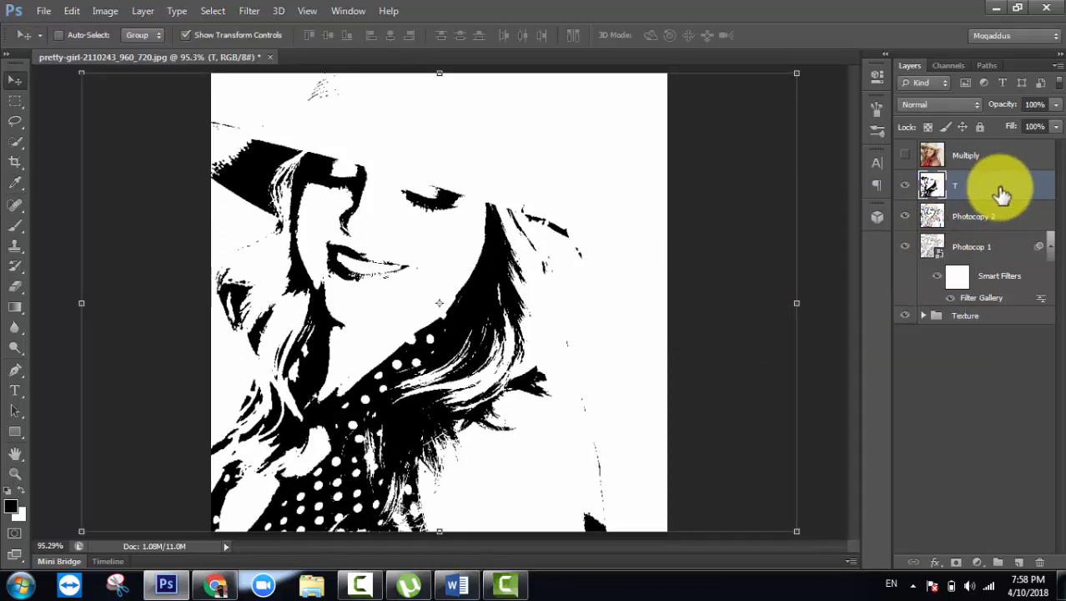
# Step: Set the T layer's blend mode to Multiply and deselect all layers
pyautogui.rightClick(1000, 190)
pyautogui.click(1013, 159)
pyautogui.click(930, 105)
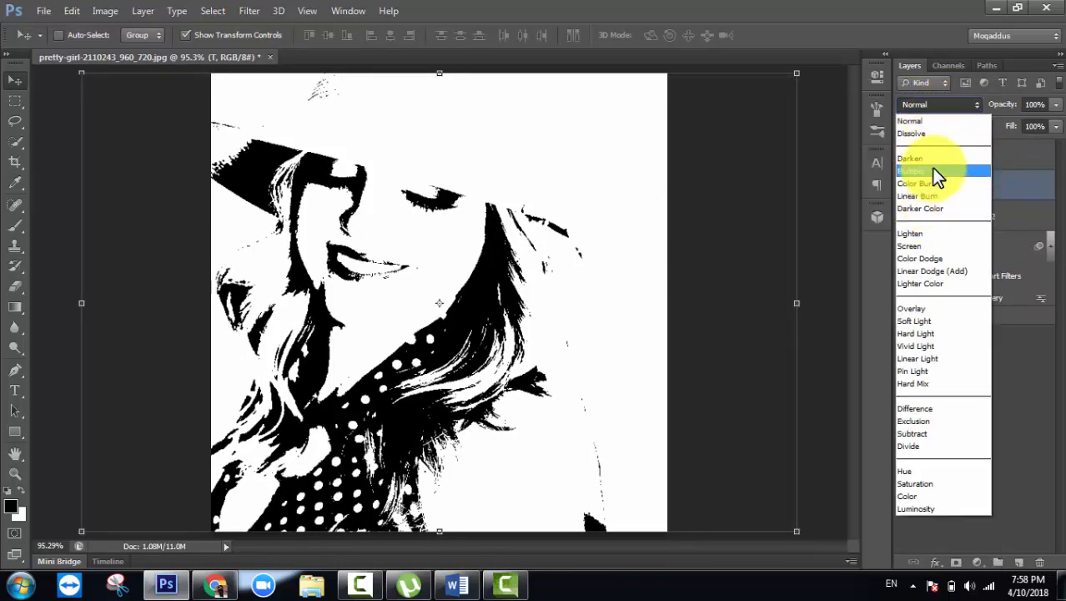
pyautogui.click(932, 171)
pyautogui.click(968, 335)
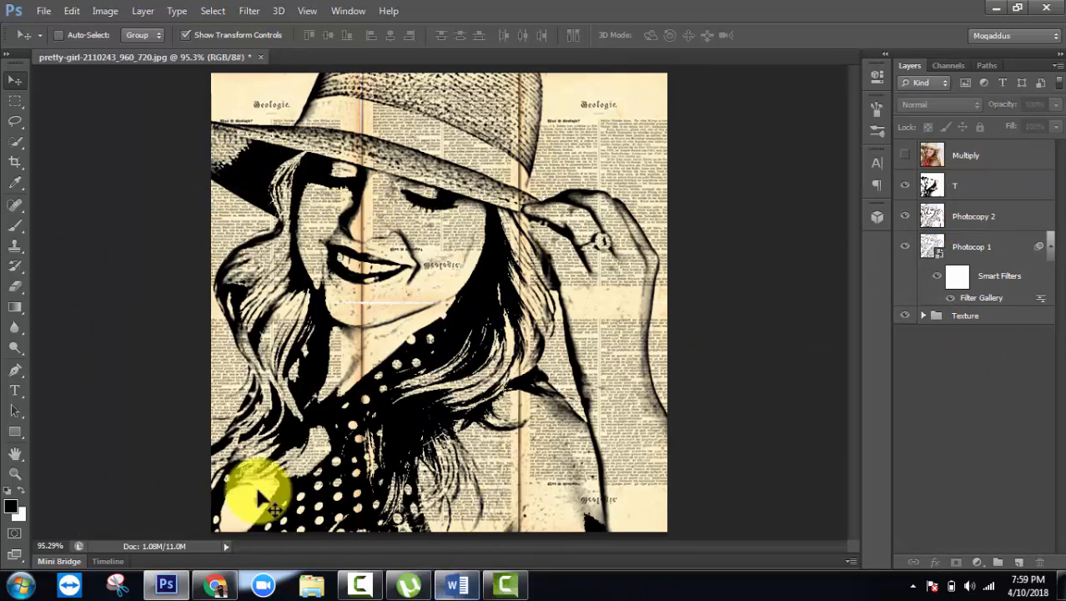
# Step: Compare the portrait with the T layer hidden and shown, leaving the layer visible
pyautogui.click(905, 185)
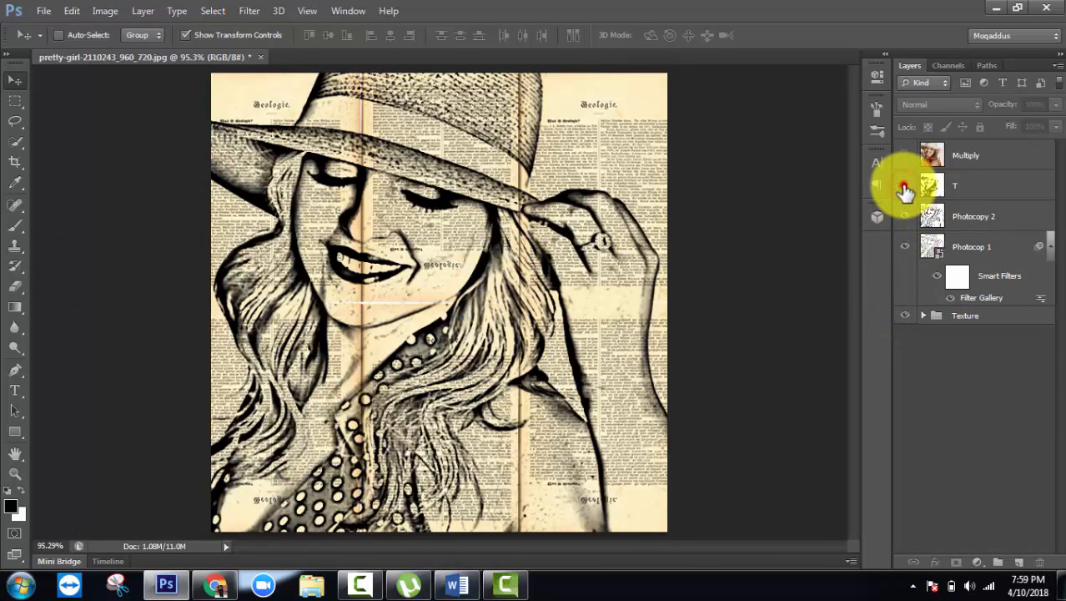
pyautogui.click(905, 185)
pyautogui.click(905, 185)
pyautogui.click(905, 185)
pyautogui.click(905, 185)
pyautogui.click(905, 186)
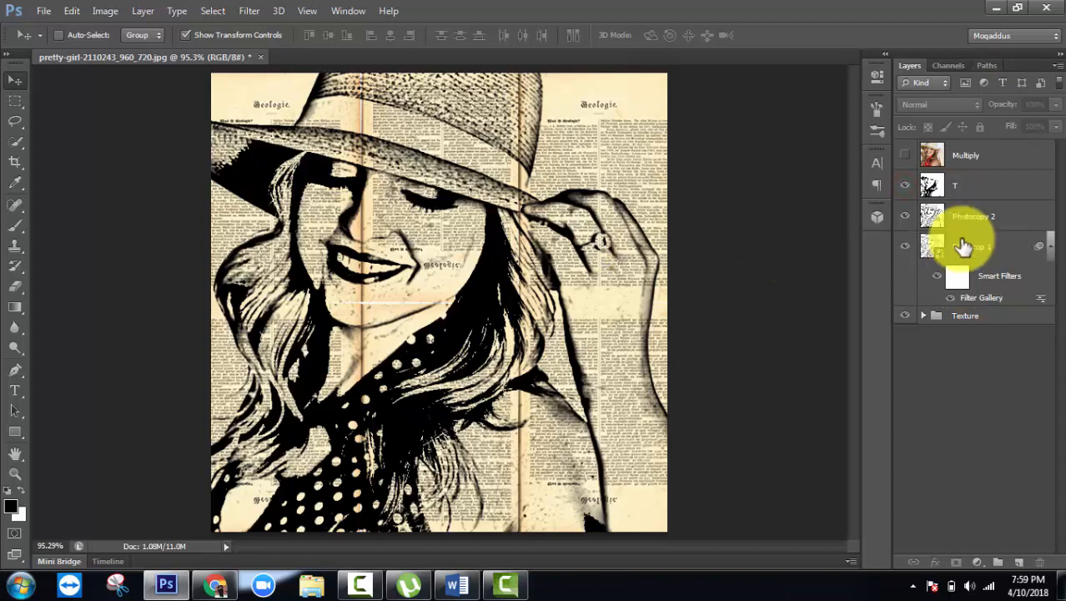
# Step: Show the layer named Multiply in Multiply blend mode and add a black, hide-all layer mask to it
pyautogui.click(1011, 192)
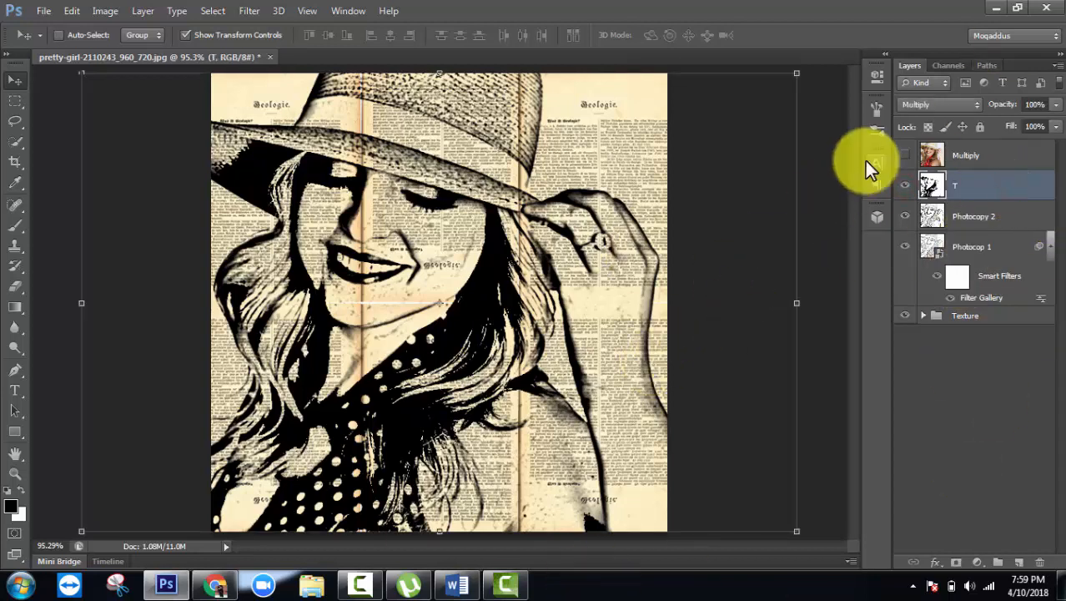
pyautogui.click(1016, 159)
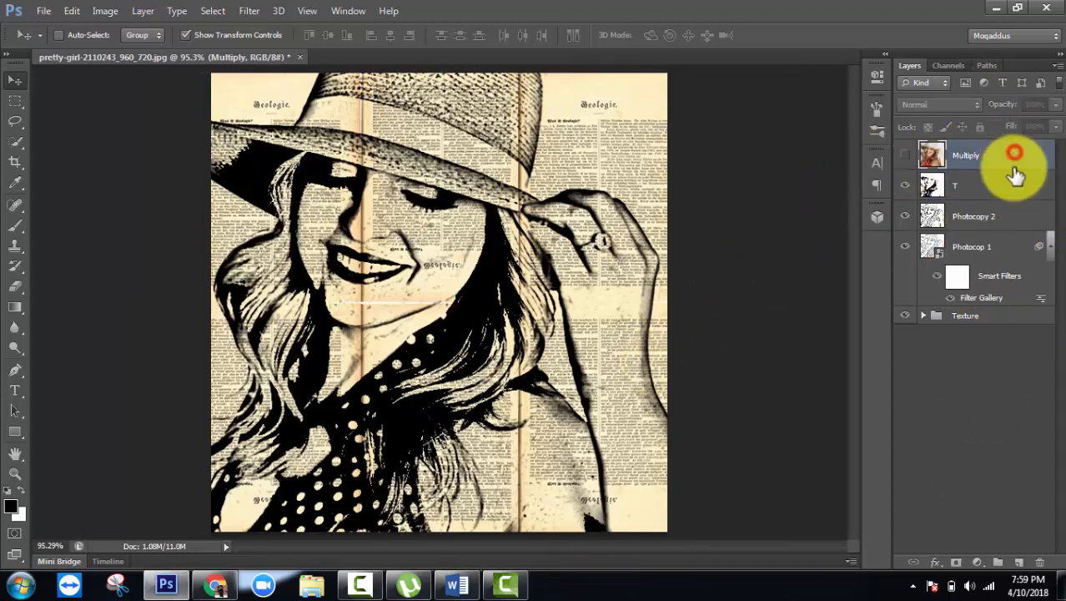
pyautogui.click(907, 156)
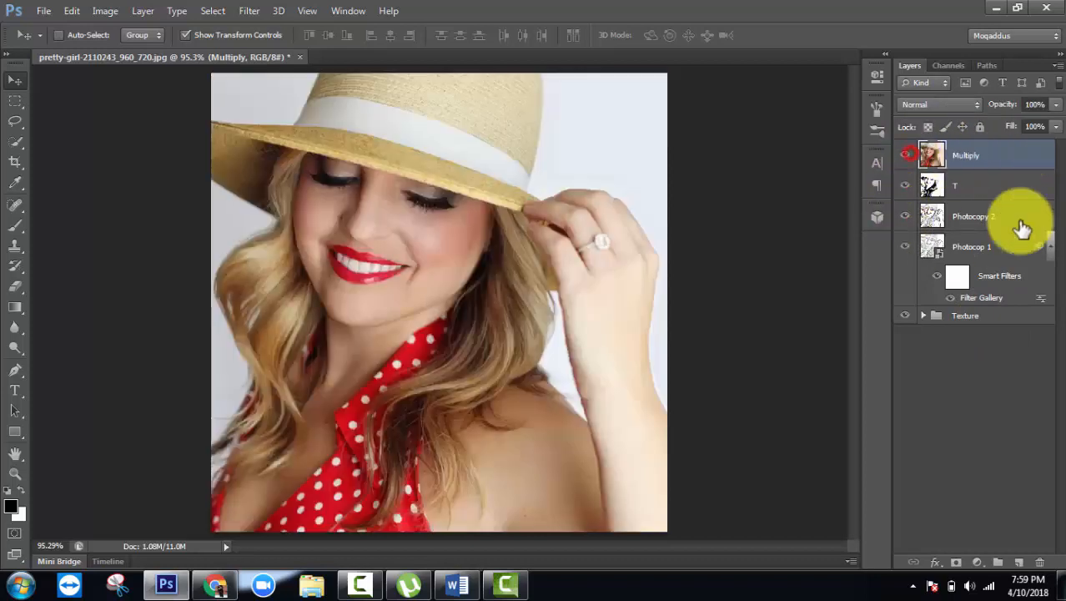
pyautogui.click(1031, 156)
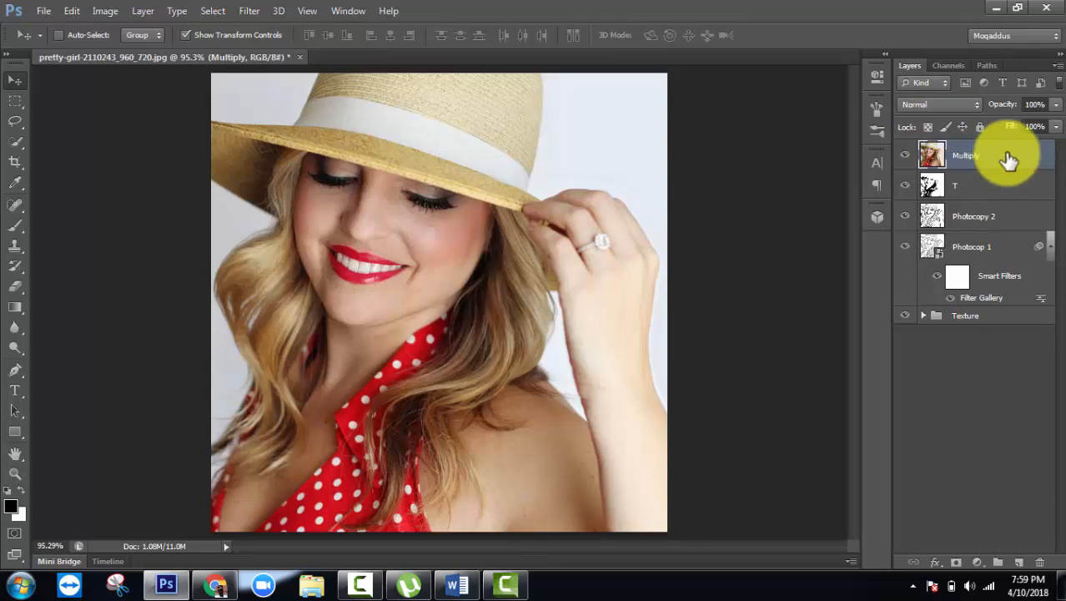
pyautogui.click(940, 104)
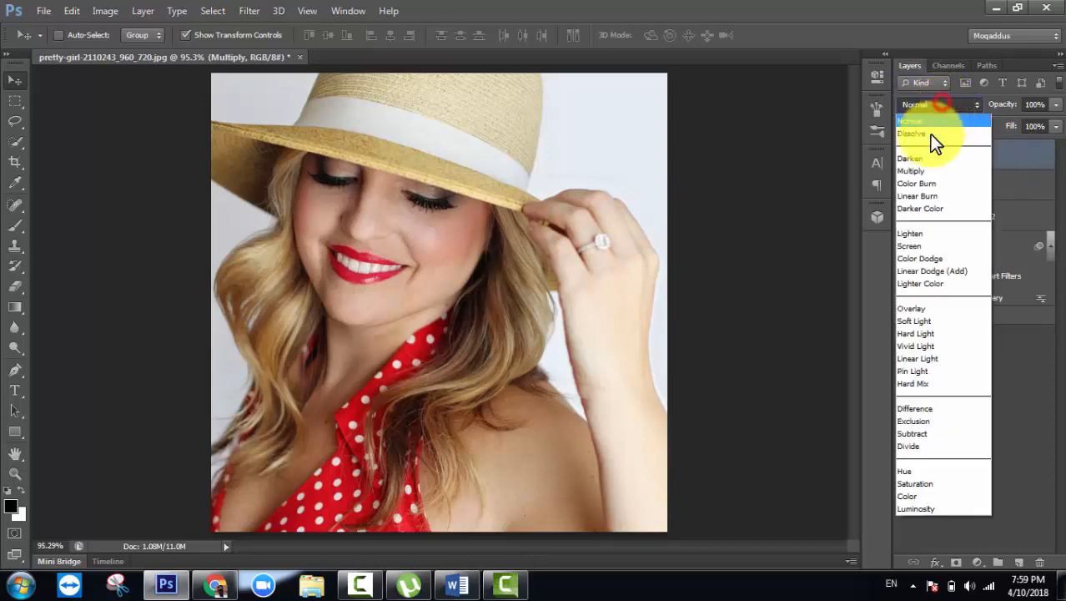
pyautogui.click(920, 170)
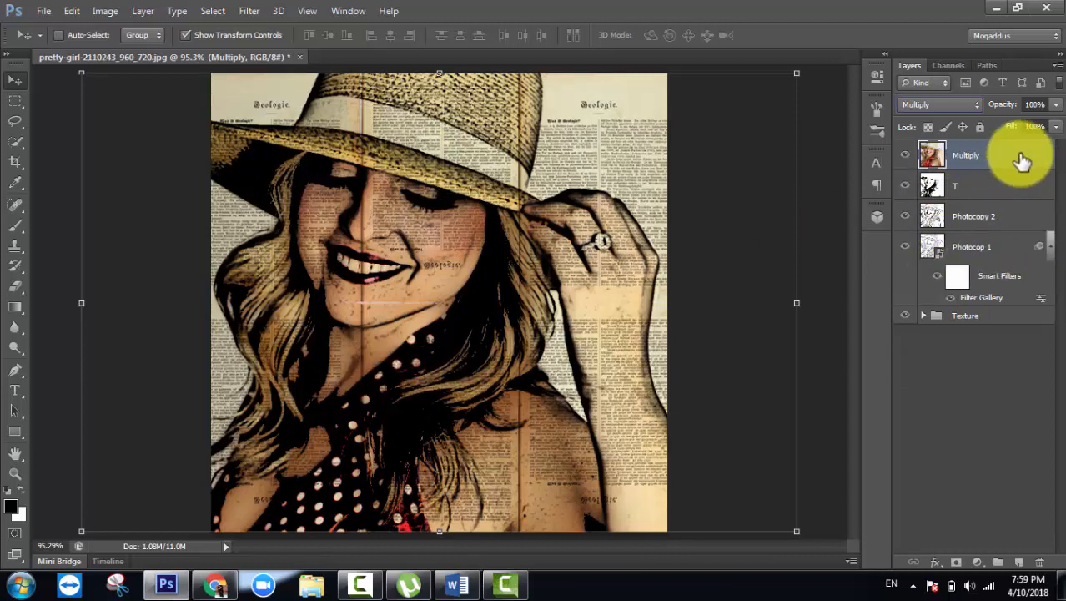
pyautogui.press('alt')
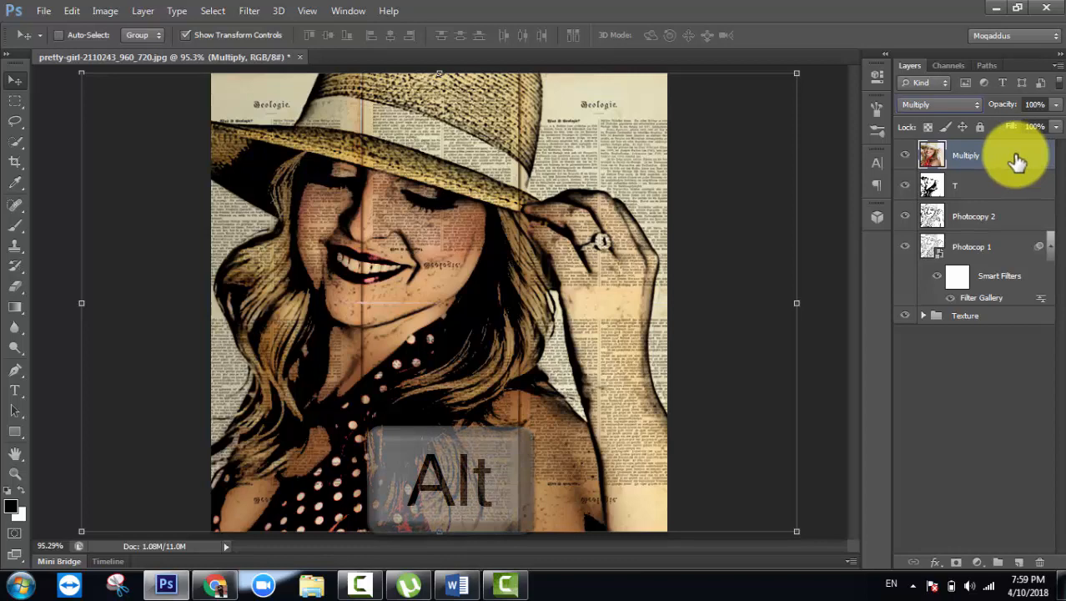
pyautogui.keyDown('alt'); pyautogui.click(957, 563); pyautogui.keyUp('alt')
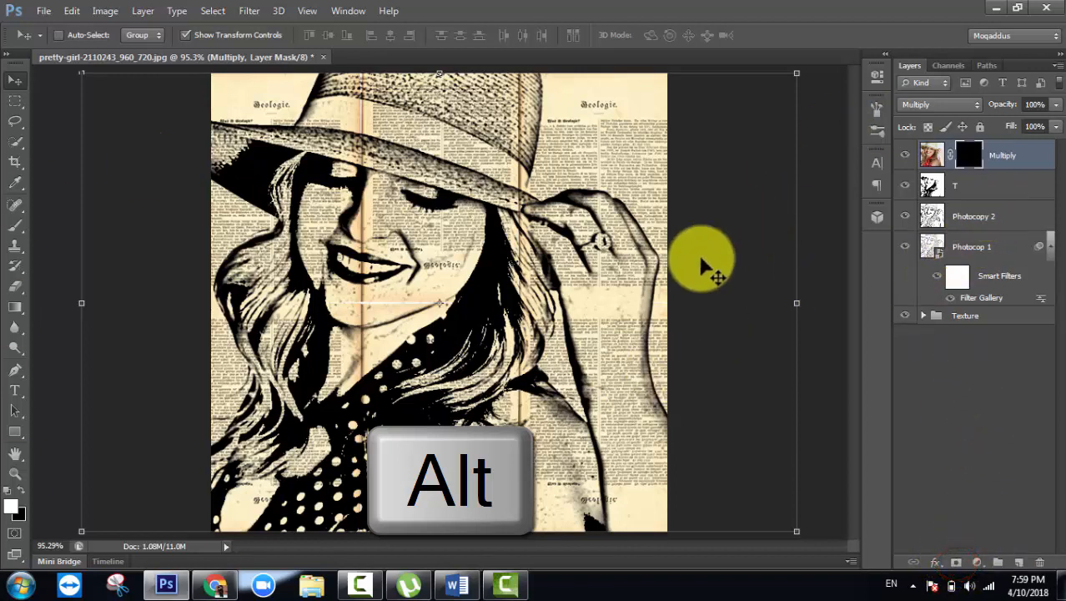
# Step: Reveal the lip colour on the Multiply layer's mask with a 13 px white brush, painting the teeth back with black
pyautogui.click(16, 226)
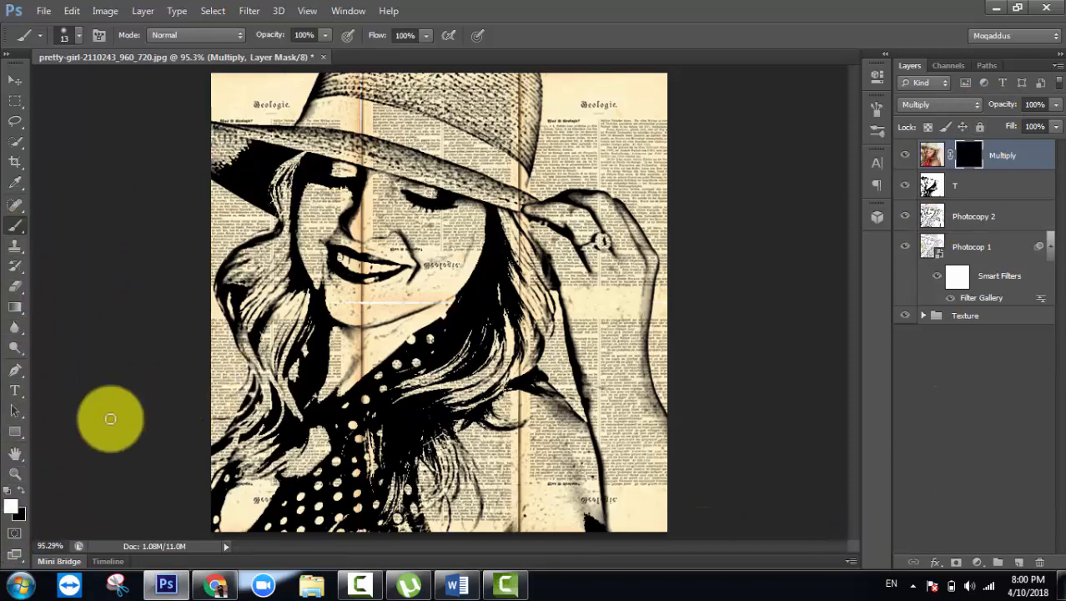
pyautogui.click(12, 505)
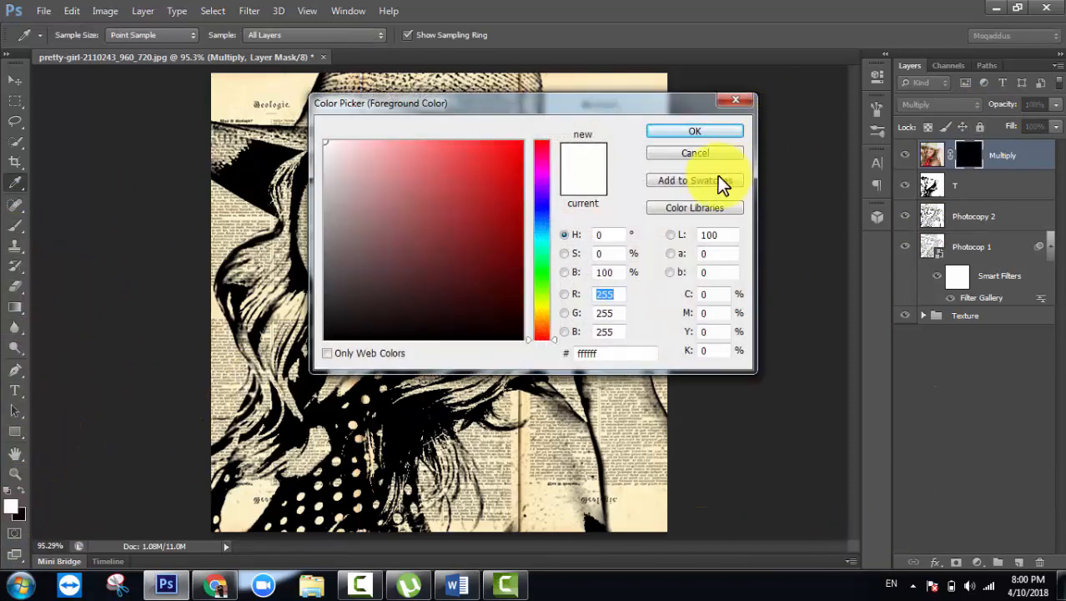
pyautogui.click(737, 101)
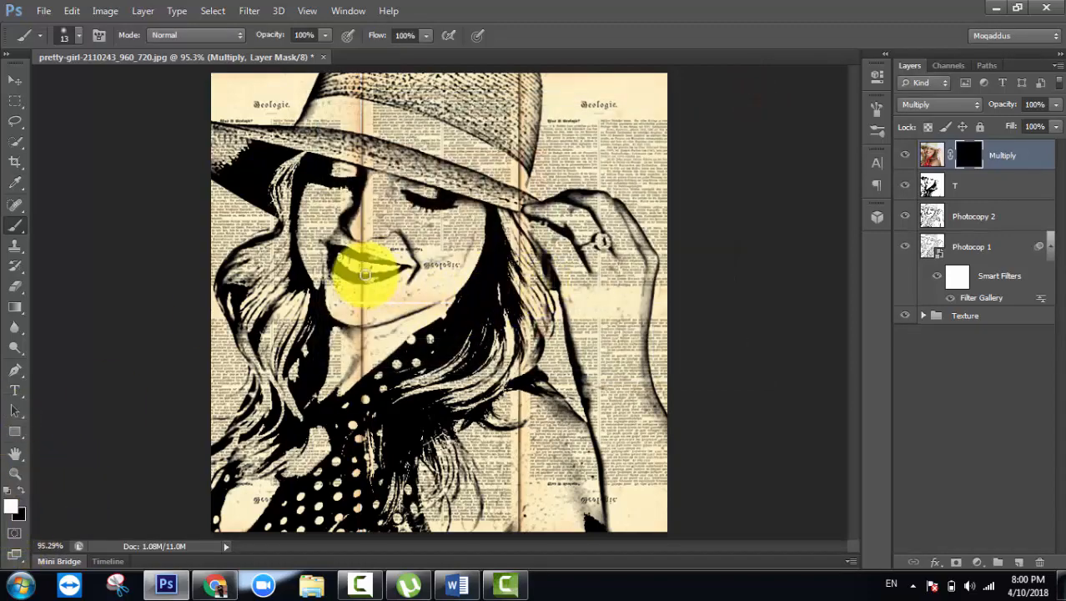
pyautogui.scroll(3, 364, 275)
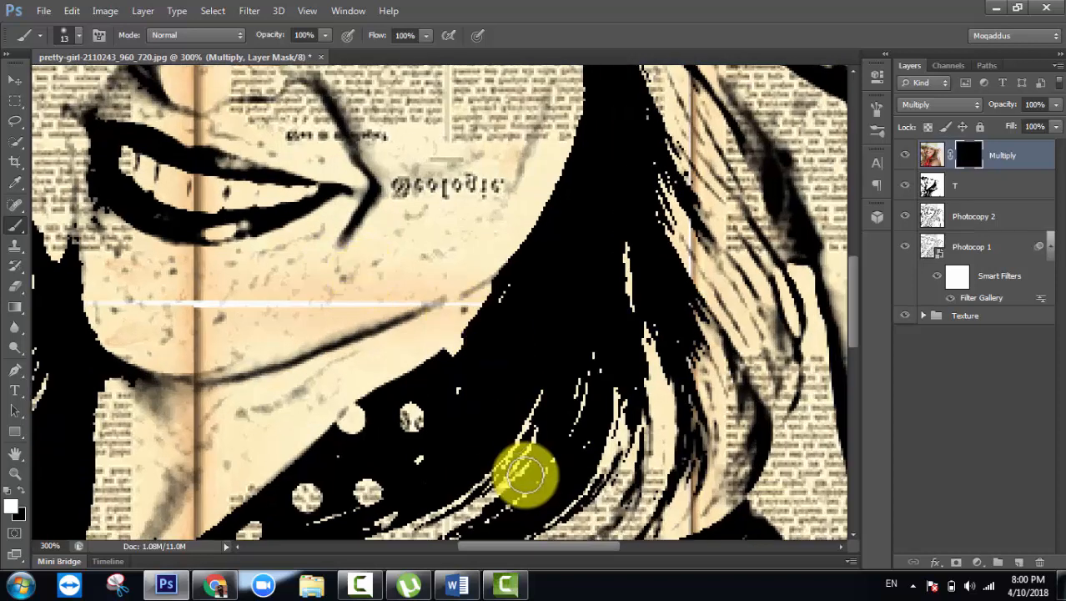
pyautogui.moveTo(543, 550); pyautogui.dragTo(511, 553)
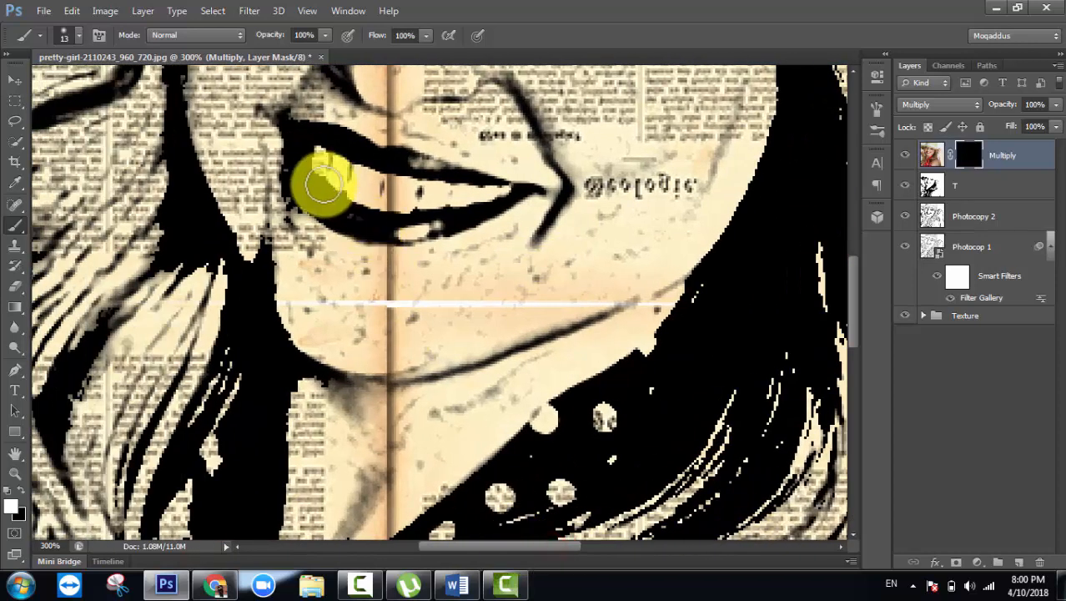
pyautogui.moveTo(297, 170)
pyautogui.mouseDown()
pyautogui.moveTo(326, 200)
pyautogui.moveTo(448, 224)
pyautogui.moveTo(393, 226)
pyautogui.moveTo(465, 219)
pyautogui.moveTo(436, 171)
pyautogui.moveTo(388, 167)
pyautogui.moveTo(423, 171)
pyautogui.moveTo(377, 197)
pyautogui.moveTo(393, 171)
pyautogui.moveTo(352, 171)
pyautogui.moveTo(364, 162)
pyautogui.moveTo(302, 138)
pyautogui.moveTo(500, 184)
pyautogui.moveTo(432, 204)
pyautogui.moveTo(369, 173)
pyautogui.moveTo(346, 186)
pyautogui.moveTo(316, 181)
pyautogui.moveTo(418, 213)
pyautogui.moveTo(373, 174)
pyautogui.mouseUp()
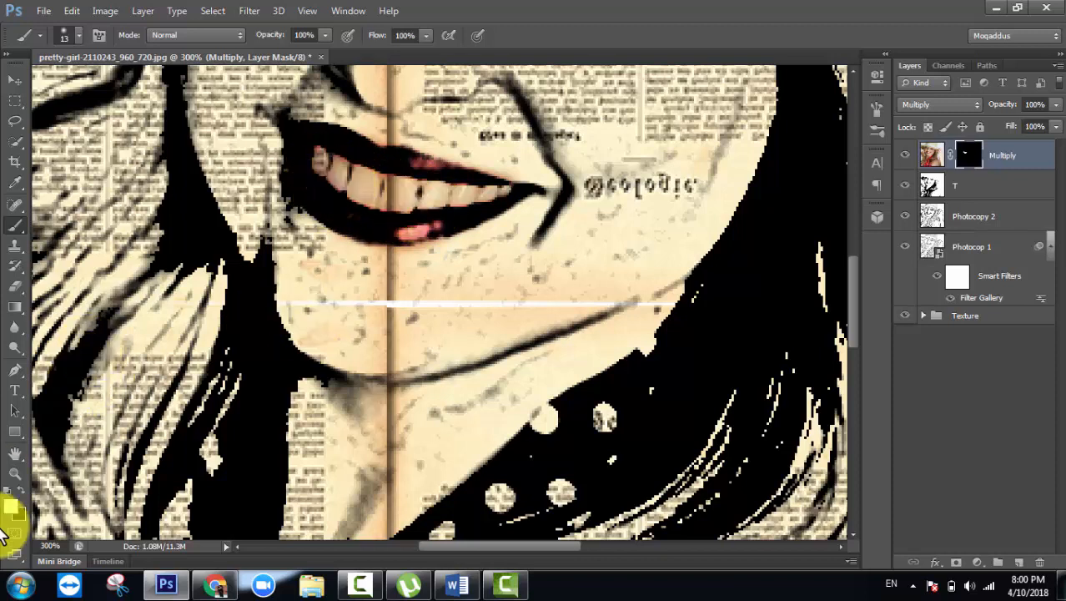
pyautogui.click(23, 498)
pyautogui.moveTo(373, 226)
pyautogui.mouseDown()
pyautogui.moveTo(317, 164)
pyautogui.moveTo(400, 185)
pyautogui.moveTo(362, 187)
pyautogui.moveTo(411, 199)
pyautogui.moveTo(508, 190)
pyautogui.moveTo(356, 201)
pyautogui.moveTo(359, 180)
pyautogui.moveTo(317, 156)
pyautogui.moveTo(338, 176)
pyautogui.moveTo(384, 188)
pyautogui.moveTo(355, 187)
pyautogui.moveTo(371, 200)
pyautogui.moveTo(395, 204)
pyautogui.moveTo(317, 160)
pyautogui.moveTo(430, 185)
pyautogui.moveTo(518, 189)
pyautogui.mouseUp()
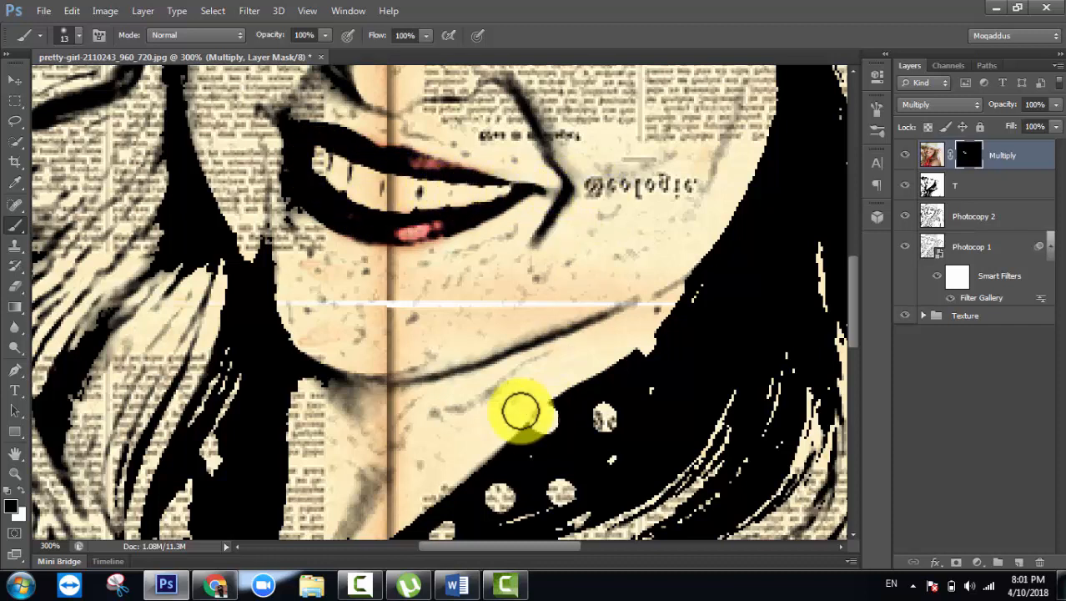
# Step: Try to paint over the polka-dot dress on the Multiply layer's mask with the brush enlarged to 29 px
pyautogui.scroll(-2, 567, 275)
pyautogui.hscroll(2, 575, 255)
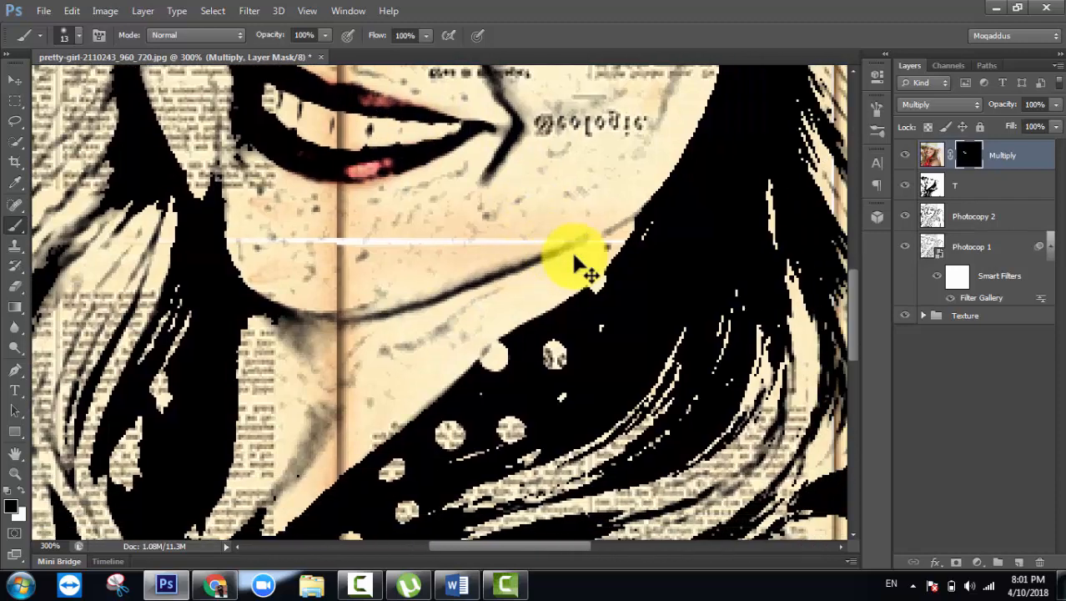
pyautogui.hotkey('ctrl', '-')
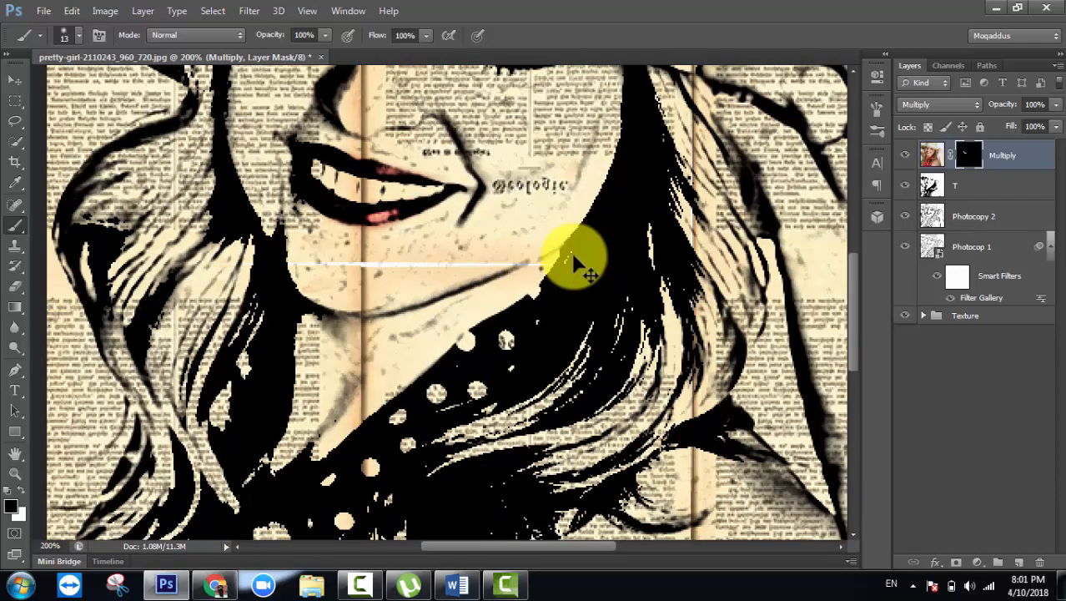
pyautogui.hotkey('ctrl', '-')
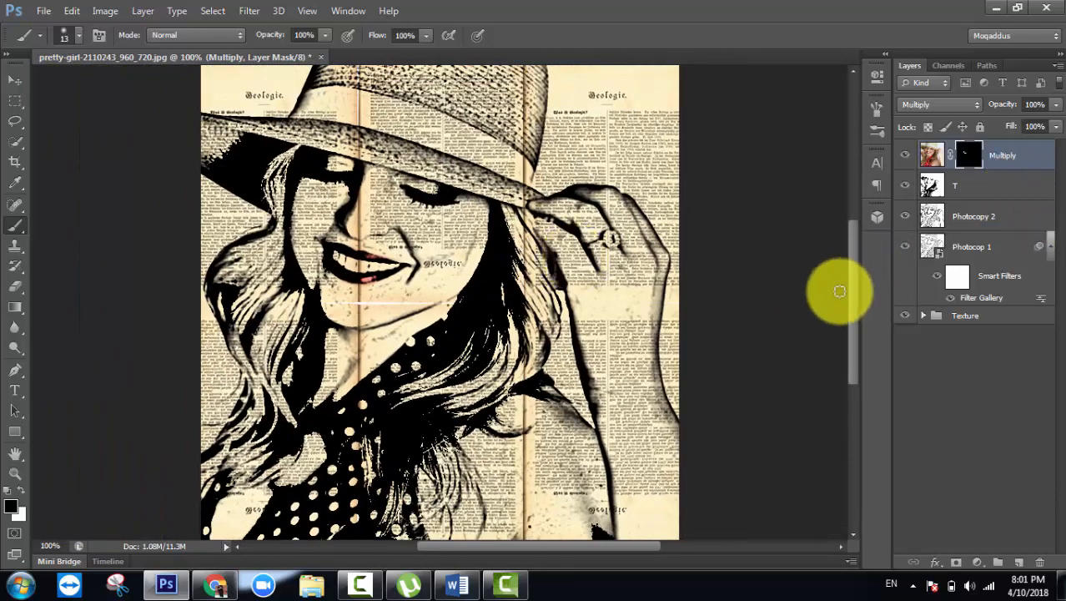
pyautogui.moveTo(856, 281); pyautogui.dragTo(856, 321)
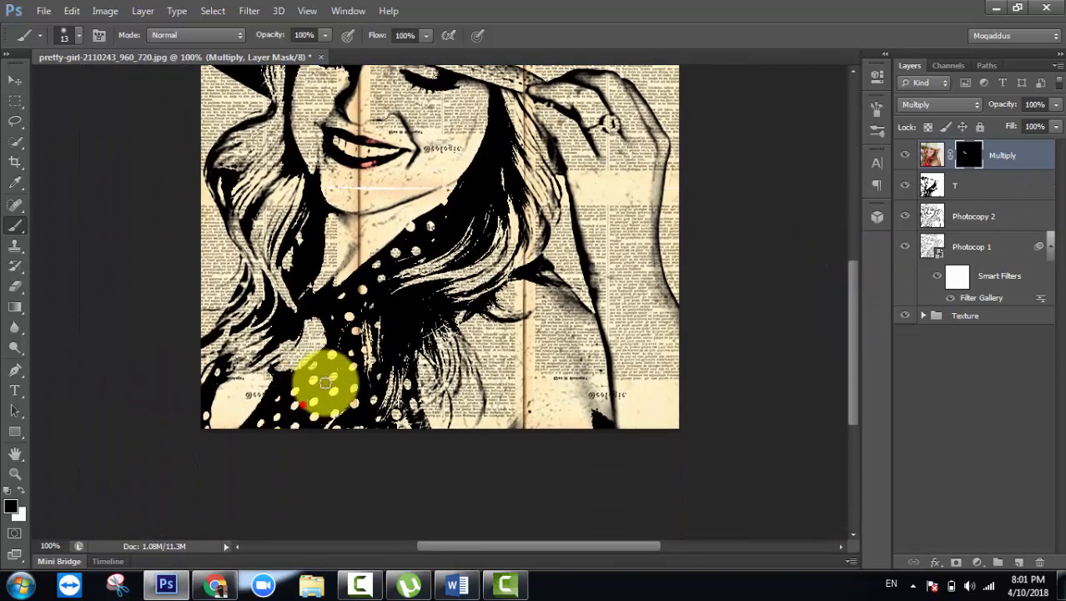
pyautogui.moveTo(330, 394); pyautogui.dragTo(335, 368)
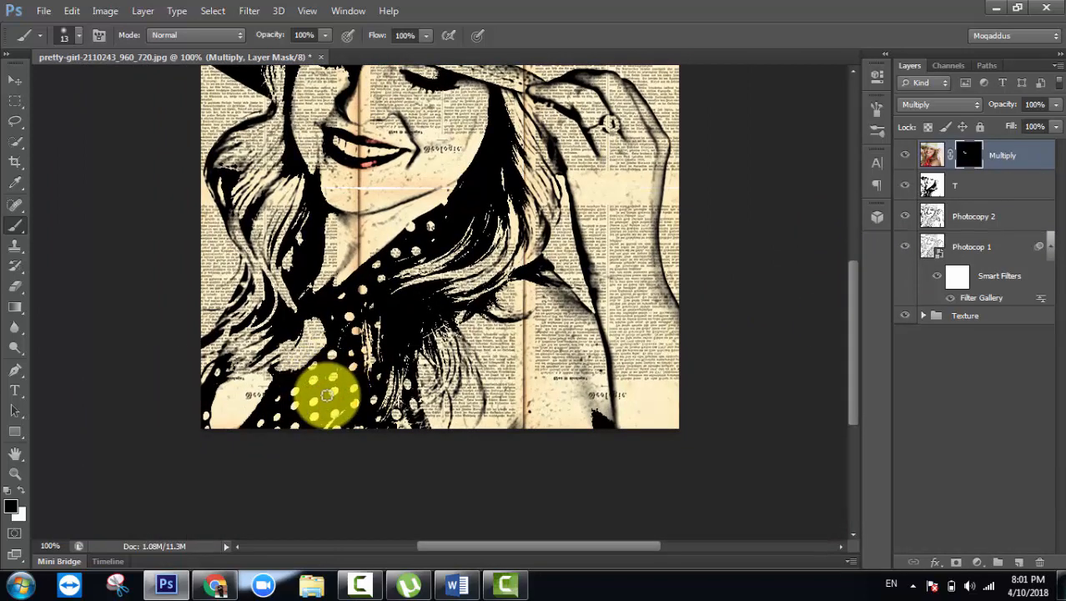
pyautogui.rightClick(328, 394)
pyautogui.moveTo(360, 397); pyautogui.dragTo(365, 396)
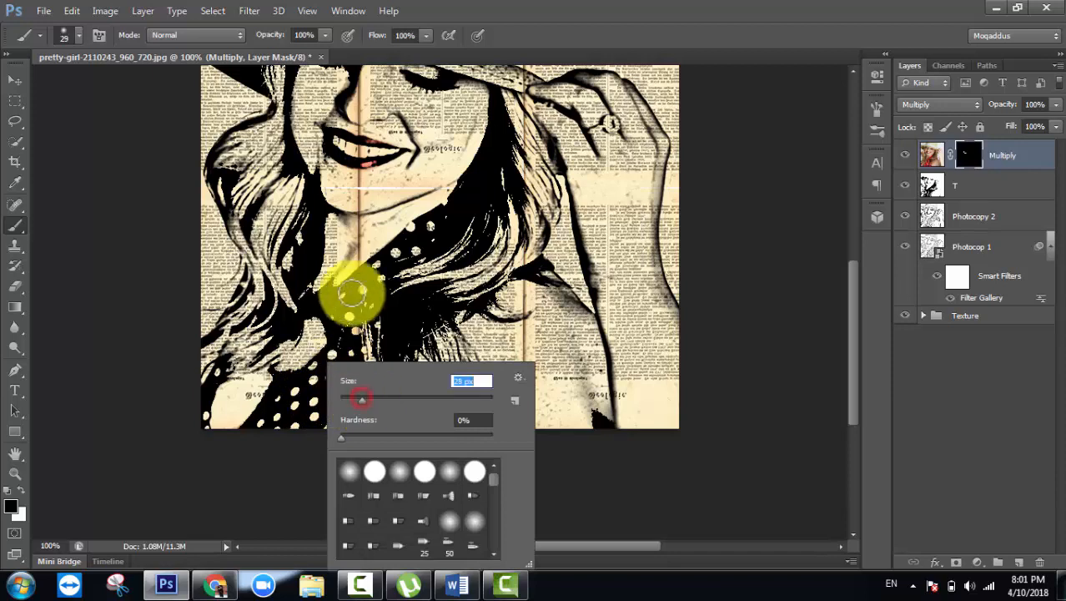
pyautogui.click(352, 286)
pyautogui.moveTo(415, 250)
pyautogui.mouseDown()
pyautogui.moveTo(350, 291)
pyautogui.moveTo(290, 410)
pyautogui.moveTo(195, 405)
pyautogui.moveTo(194, 424)
pyautogui.moveTo(216, 371)
pyautogui.moveTo(198, 438)
pyautogui.mouseUp()
pyautogui.moveTo(294, 414); pyautogui.dragTo(421, 428)
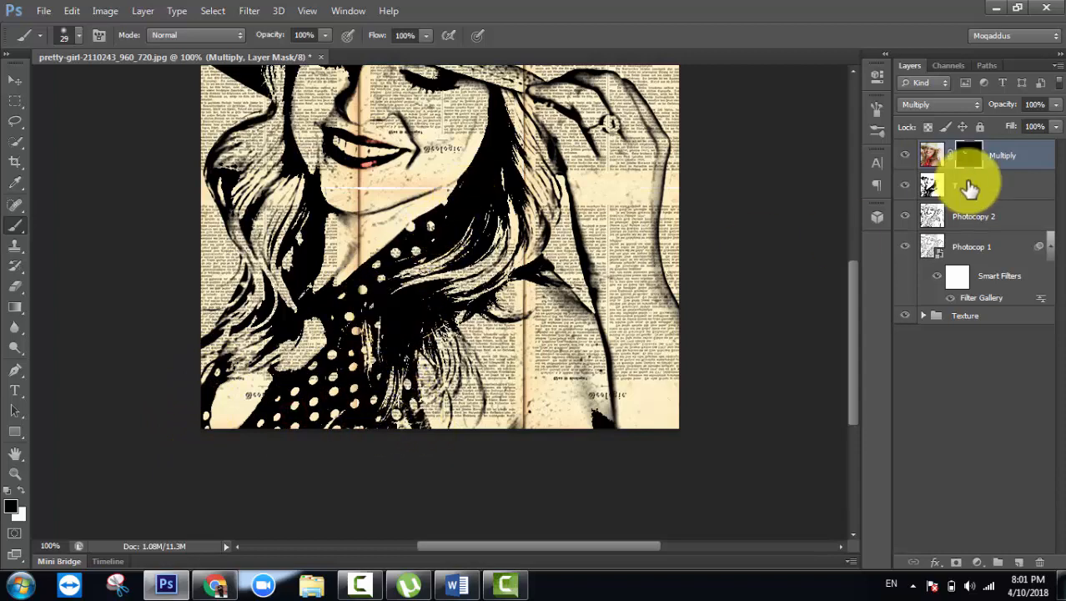
# Step: Hide and show the T layer to judge its effect on the hair, hat and polka-dot dress across the whole portrait
pyautogui.click(907, 185)
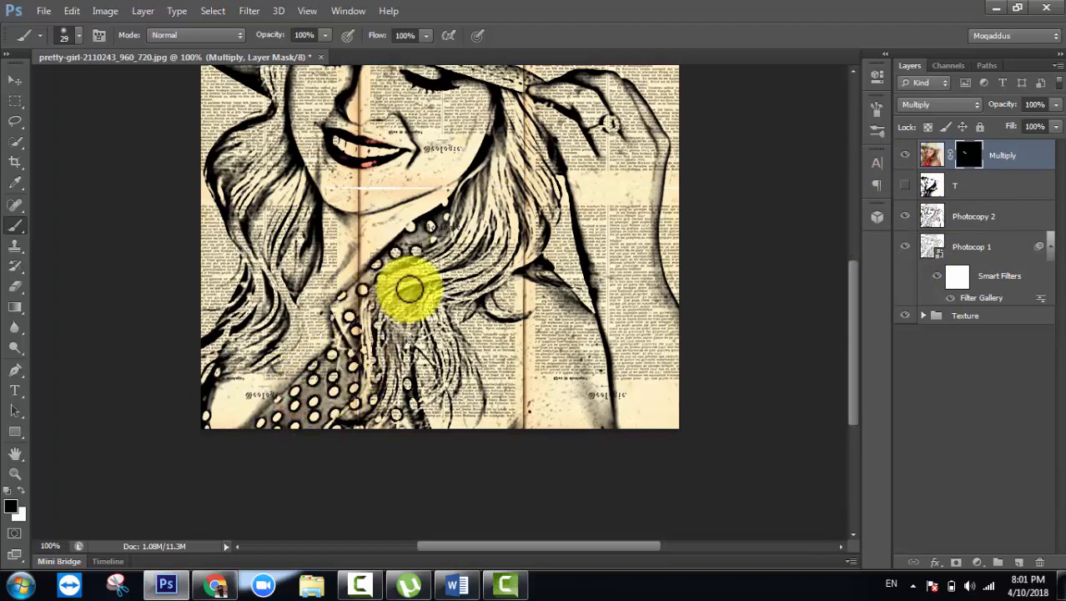
pyautogui.scroll(3, 851, 280)
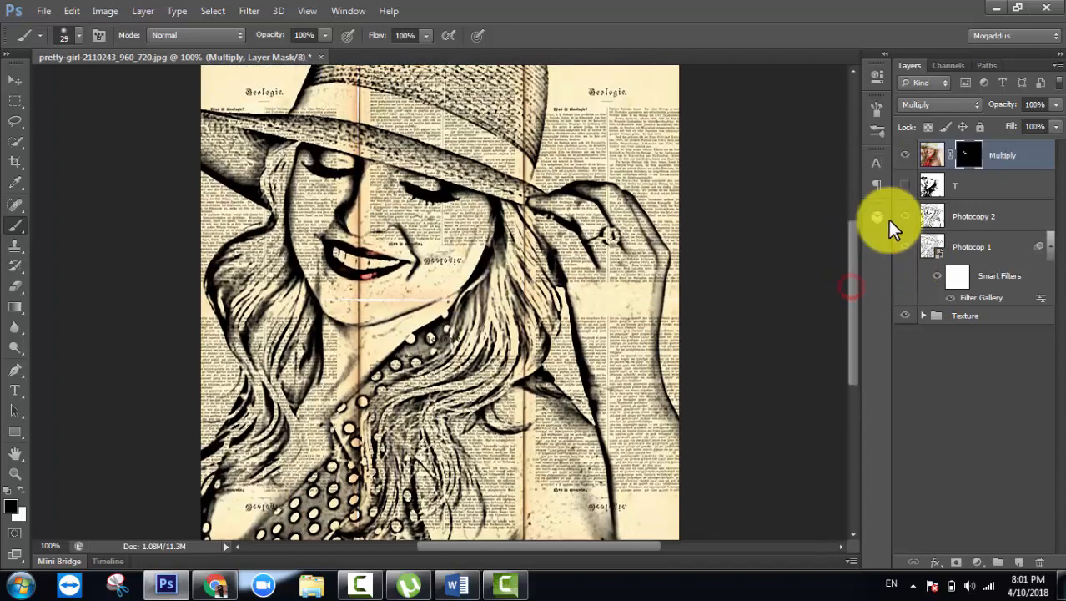
pyautogui.click(906, 187)
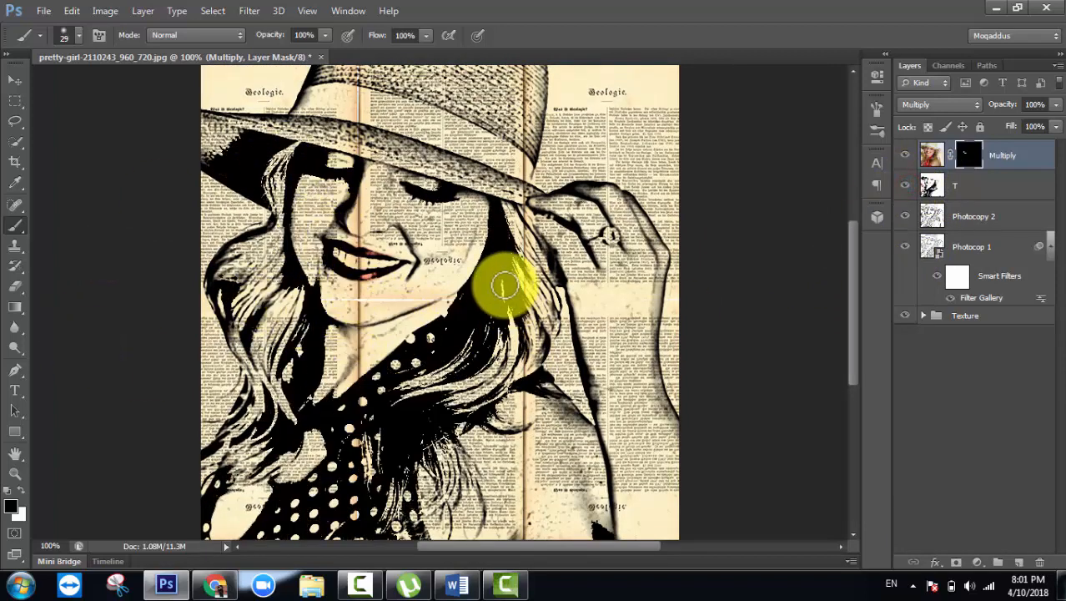
pyautogui.scroll(-1, 504, 282)
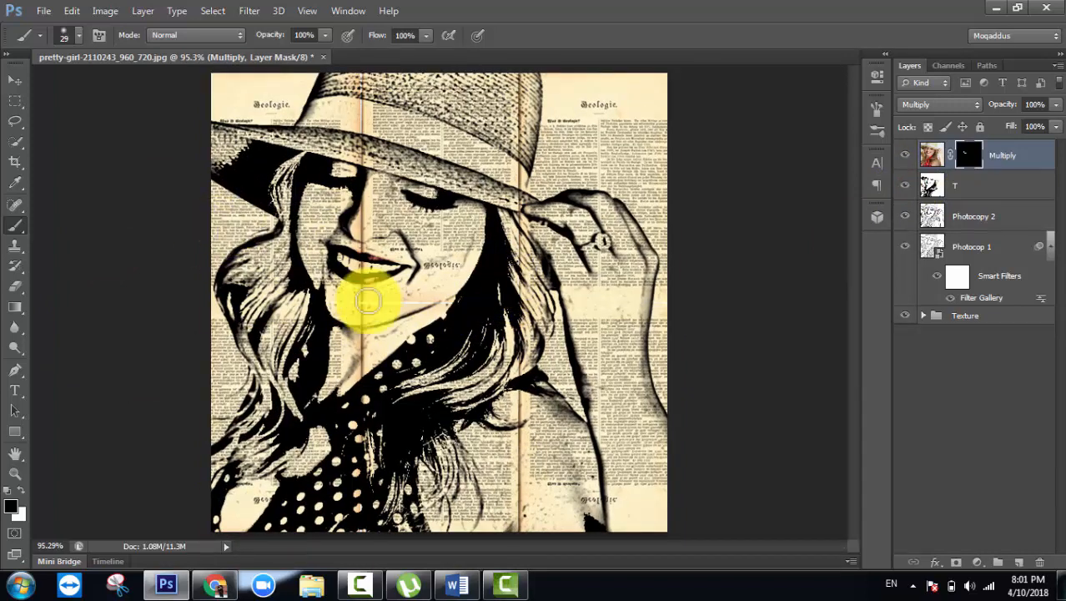
# Step: Add a new layer above Multiply and stamp a black paint drip at 88 px under the eye near the hair
pyautogui.click(1019, 164)
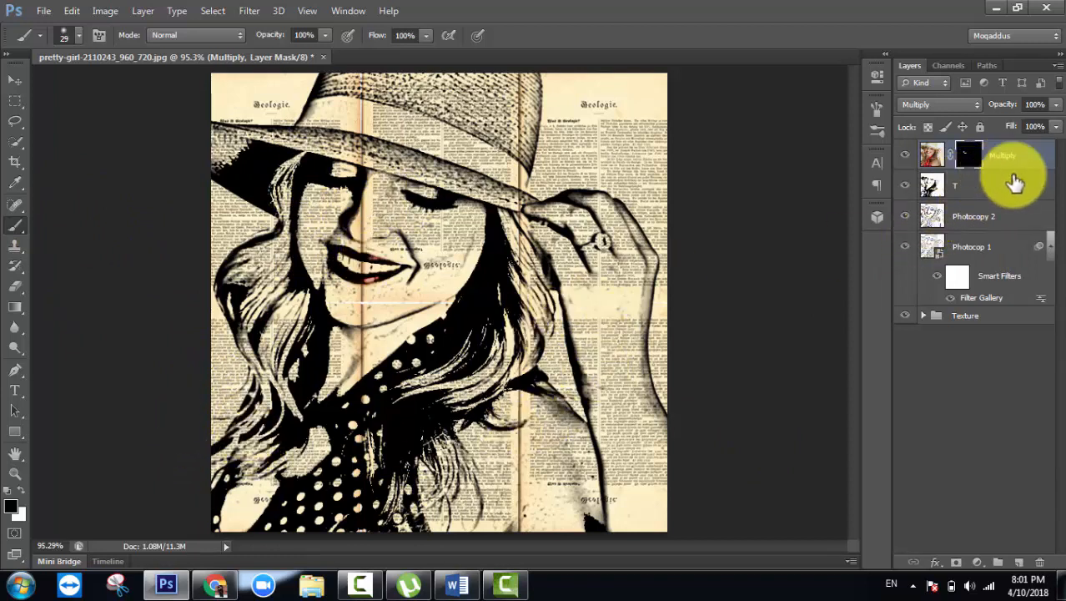
pyautogui.click(1017, 564)
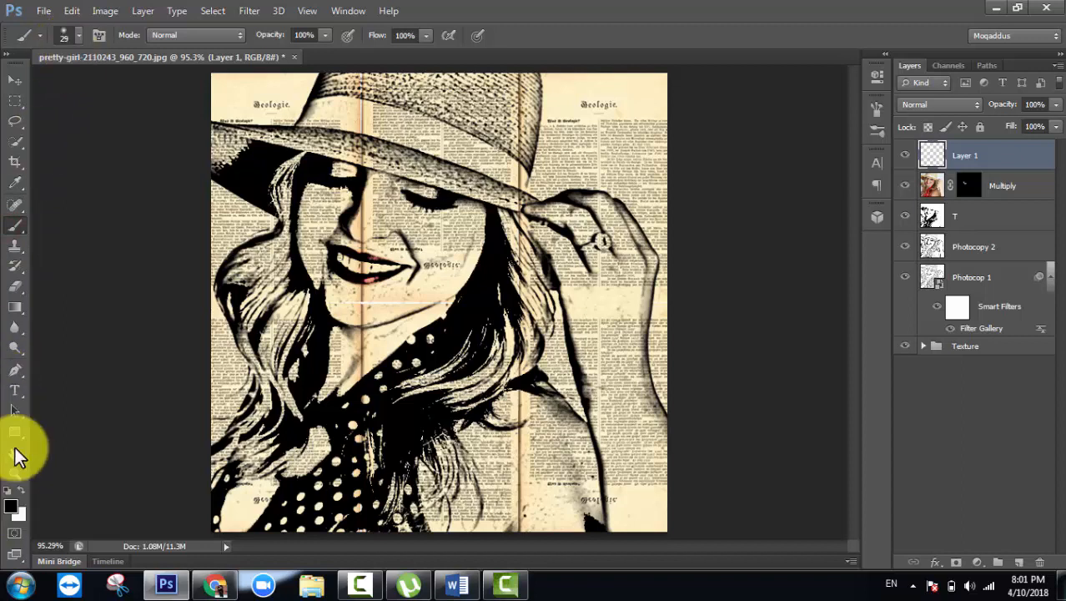
pyautogui.click(79, 32)
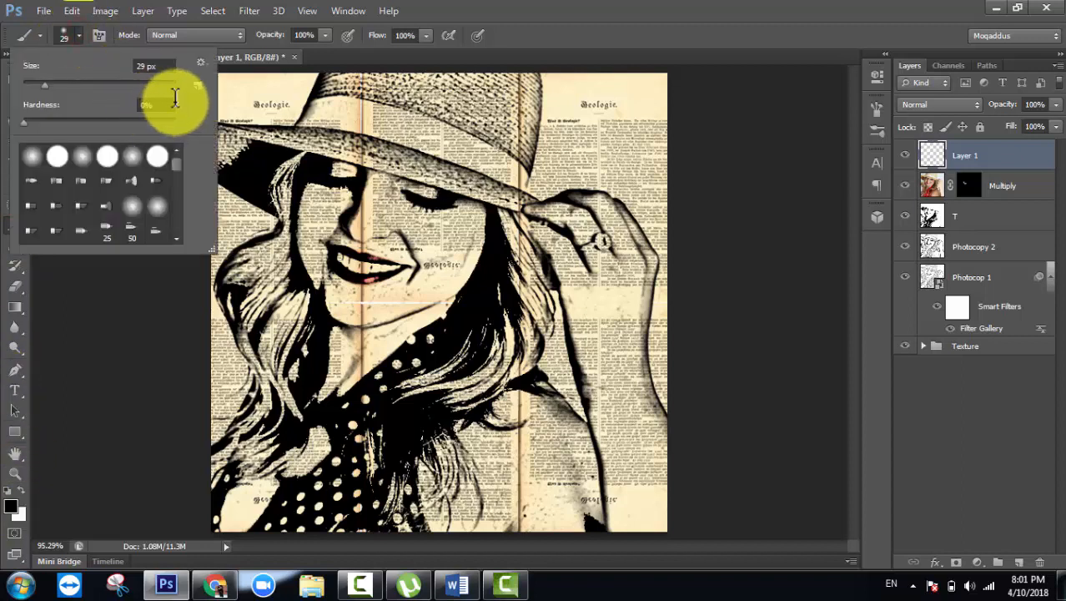
pyautogui.moveTo(177, 165); pyautogui.dragTo(185, 236)
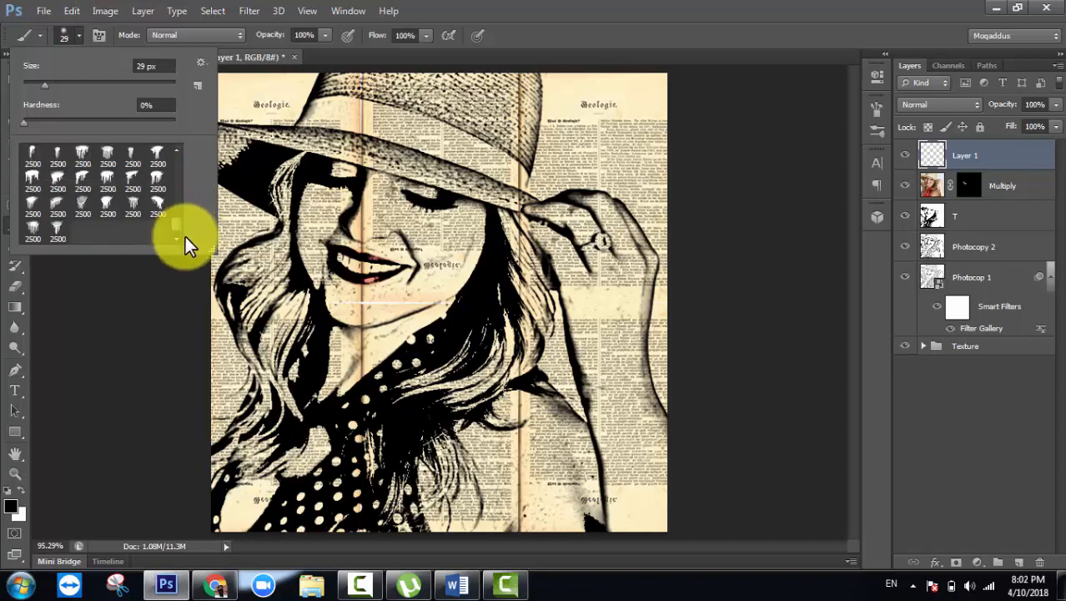
pyautogui.scroll(4, 85, 205)
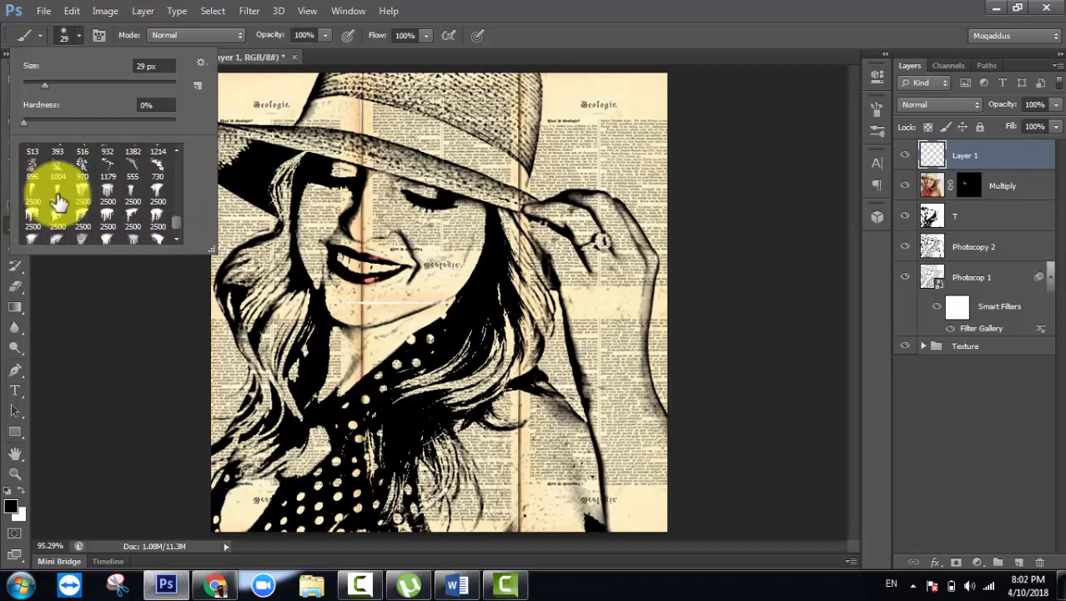
pyautogui.click(177, 229)
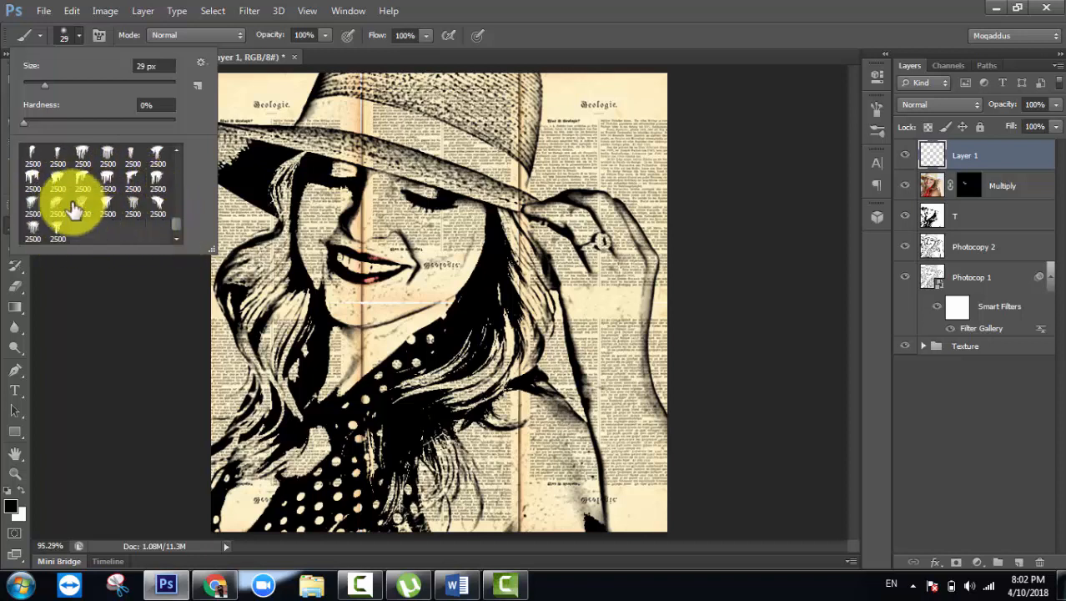
pyautogui.click(38, 158)
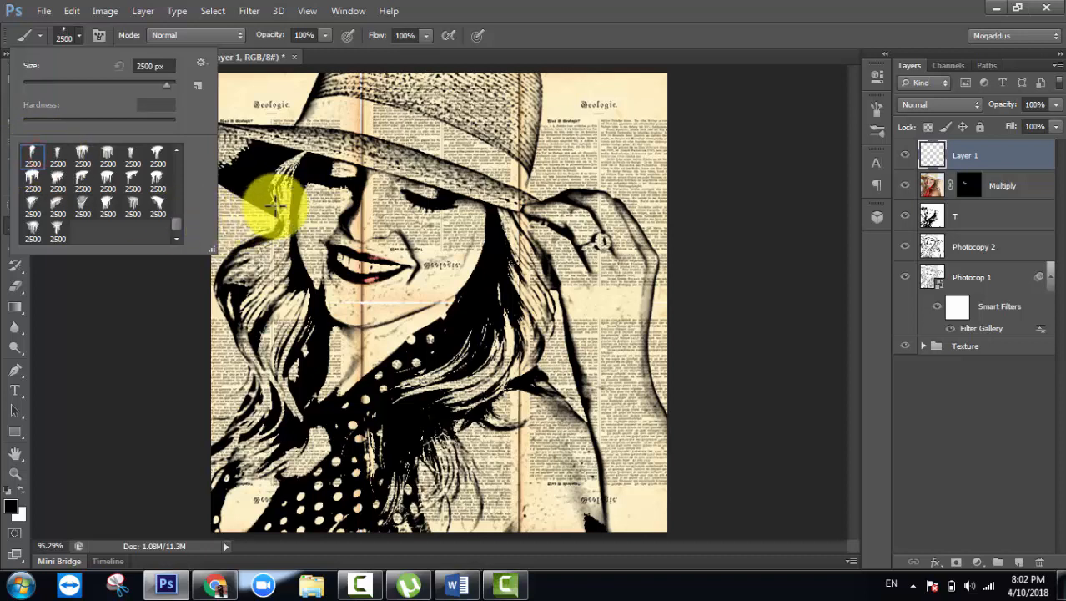
pyautogui.moveTo(132, 88); pyautogui.dragTo(89, 79)
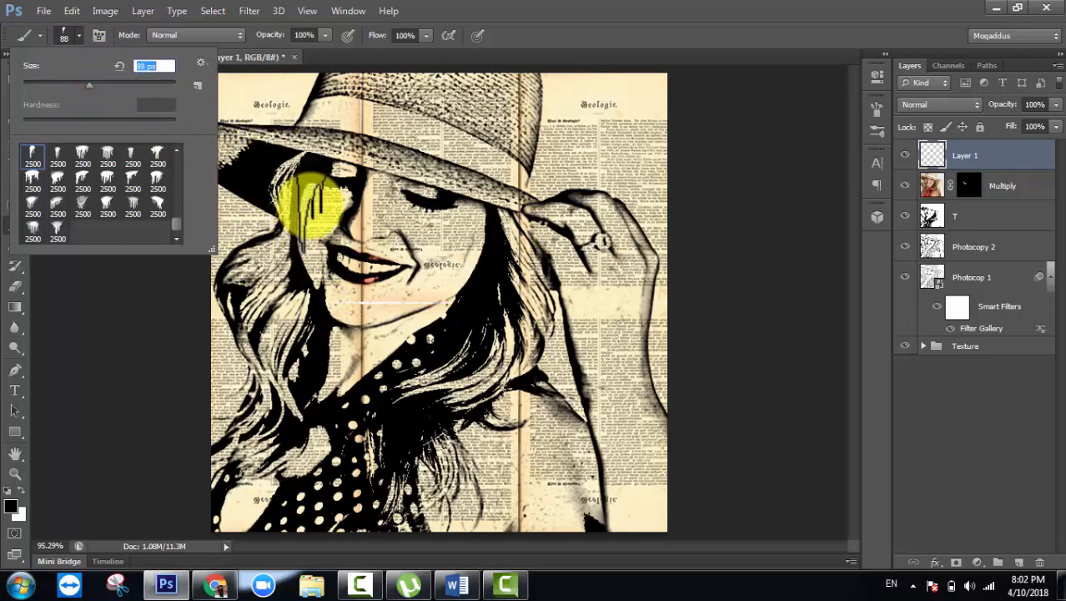
pyautogui.click(311, 203)
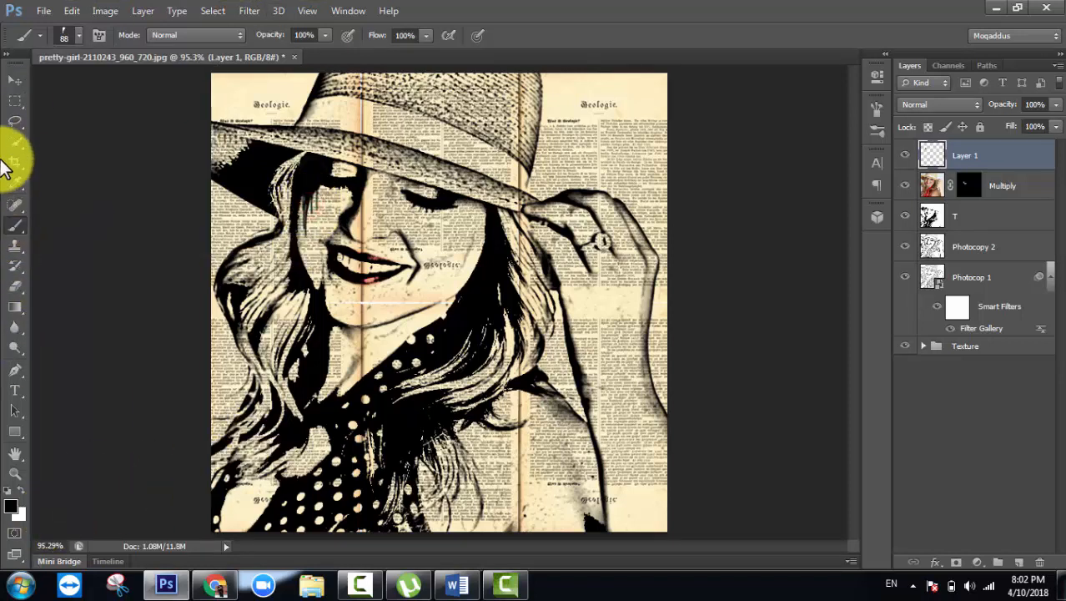
# Step: Stamp a second black paint-drip brush at 88 px under the lashes of the eye nearer the raised hand
pyautogui.click(78, 36)
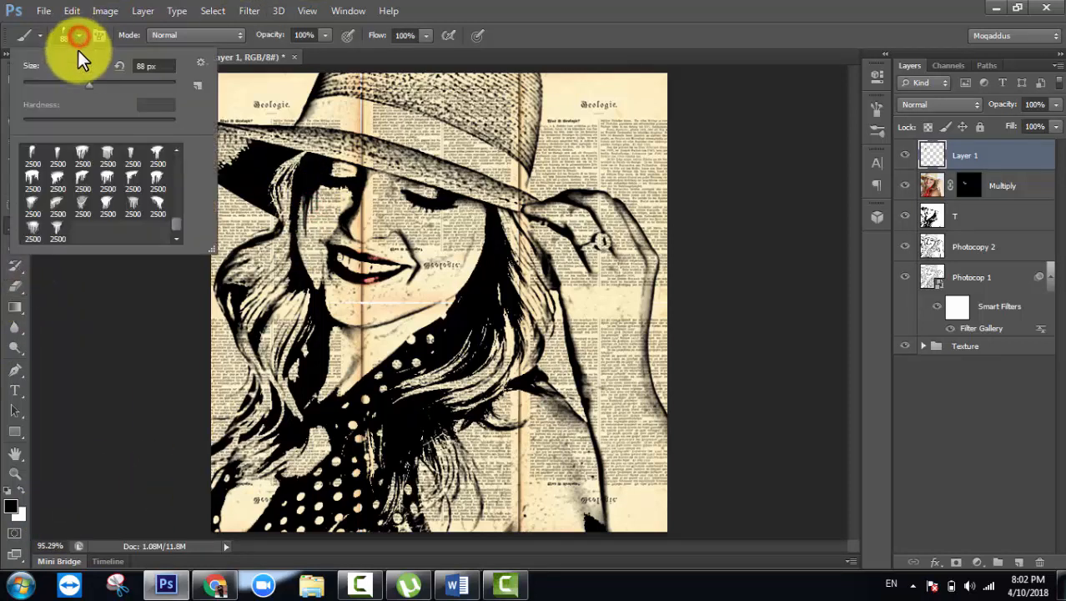
pyautogui.click(58, 152)
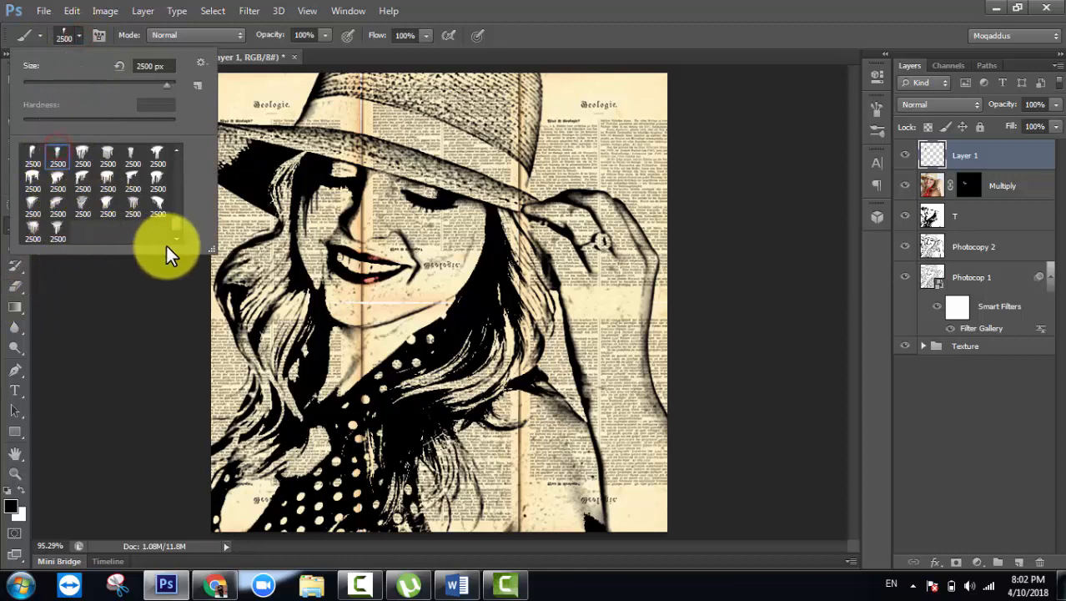
pyautogui.moveTo(113, 83); pyautogui.dragTo(111, 84)
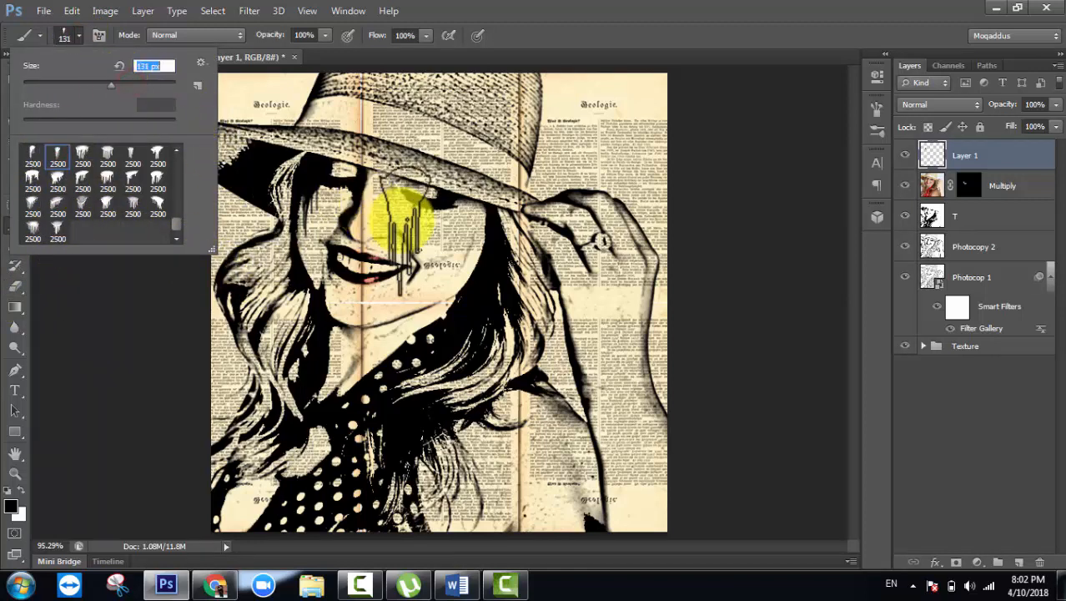
pyautogui.click(439, 240)
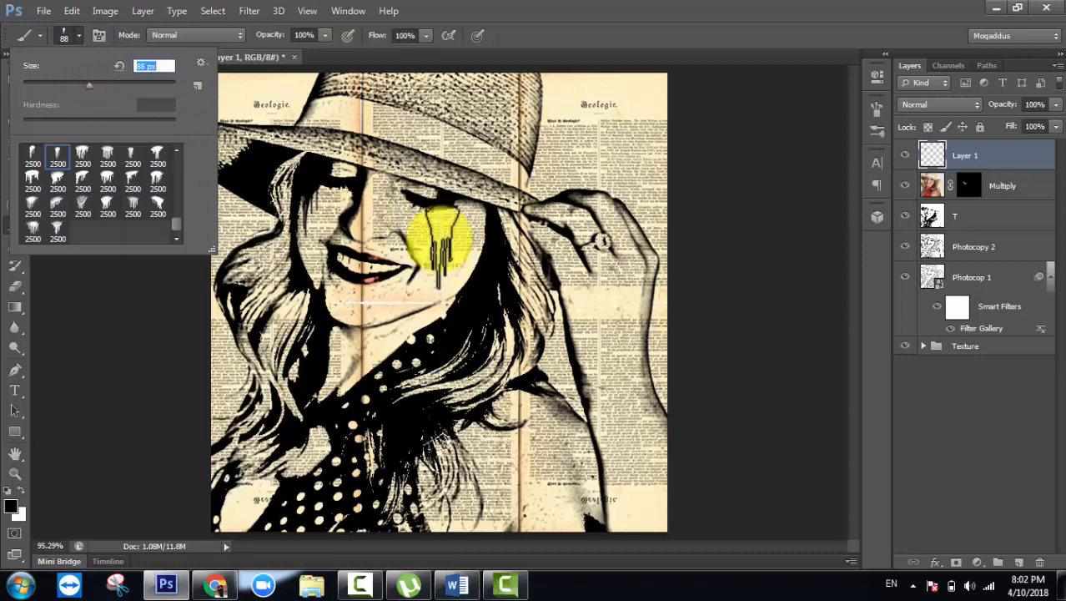
pyautogui.click(448, 228)
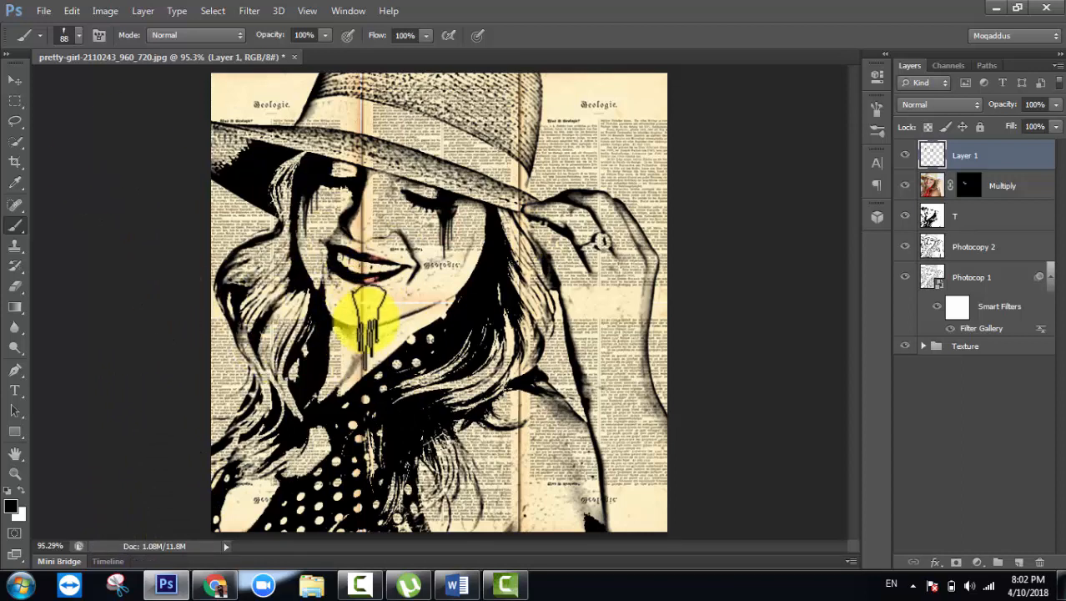
# Step: Try a drip below the lower lip in salmon #ed947e sampled from the lips, with the drip brush reduced to 36 px
pyautogui.click(11, 507)
pyautogui.moveTo(534, 124); pyautogui.dragTo(777, 116)
pyautogui.click(372, 273)
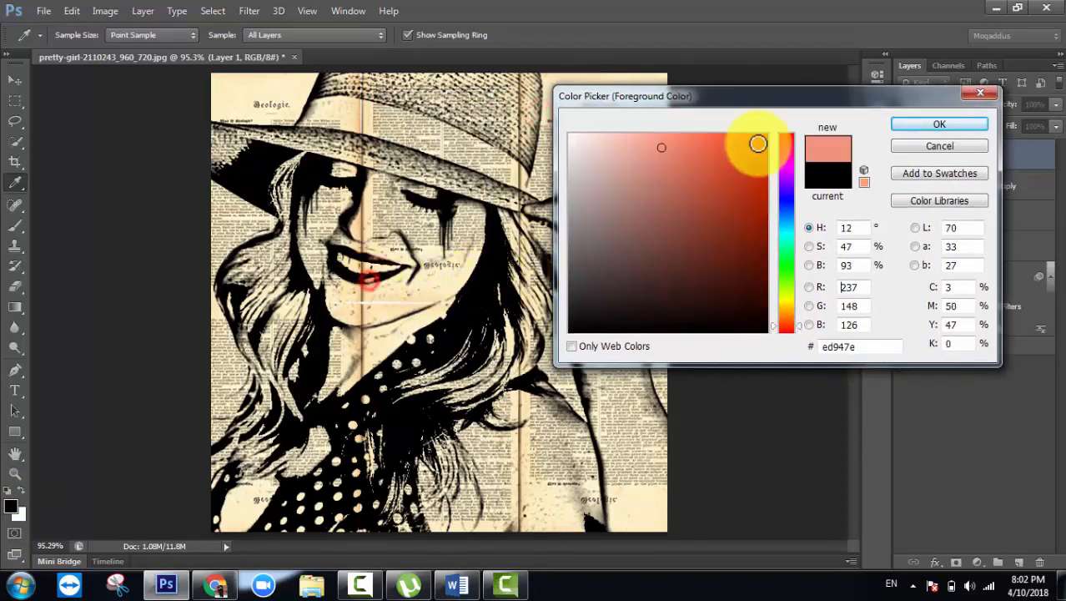
pyautogui.click(942, 123)
pyautogui.press('b')
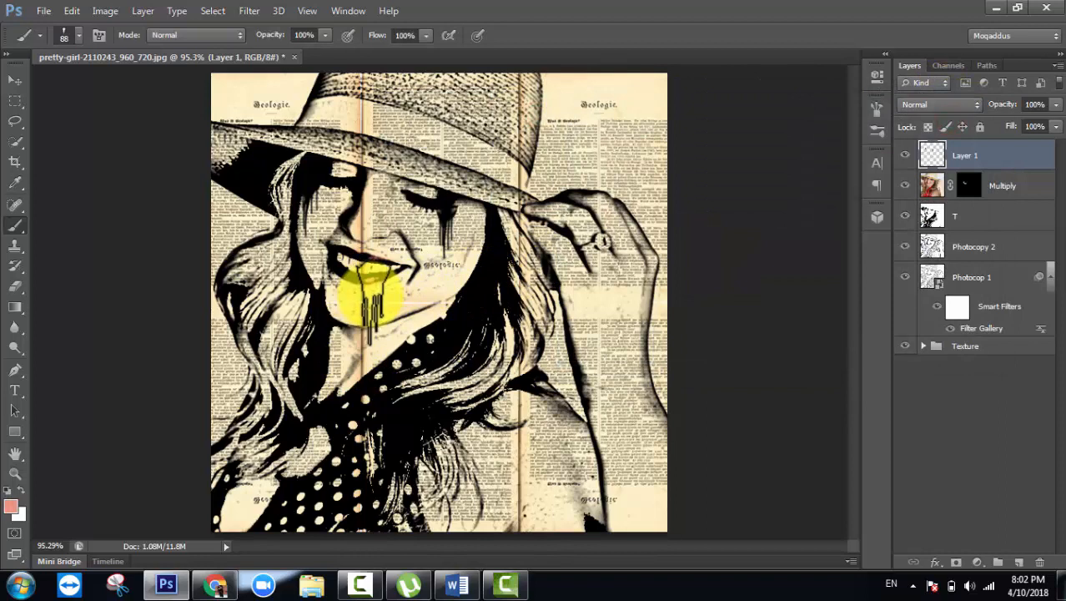
pyautogui.rightClick(428, 304)
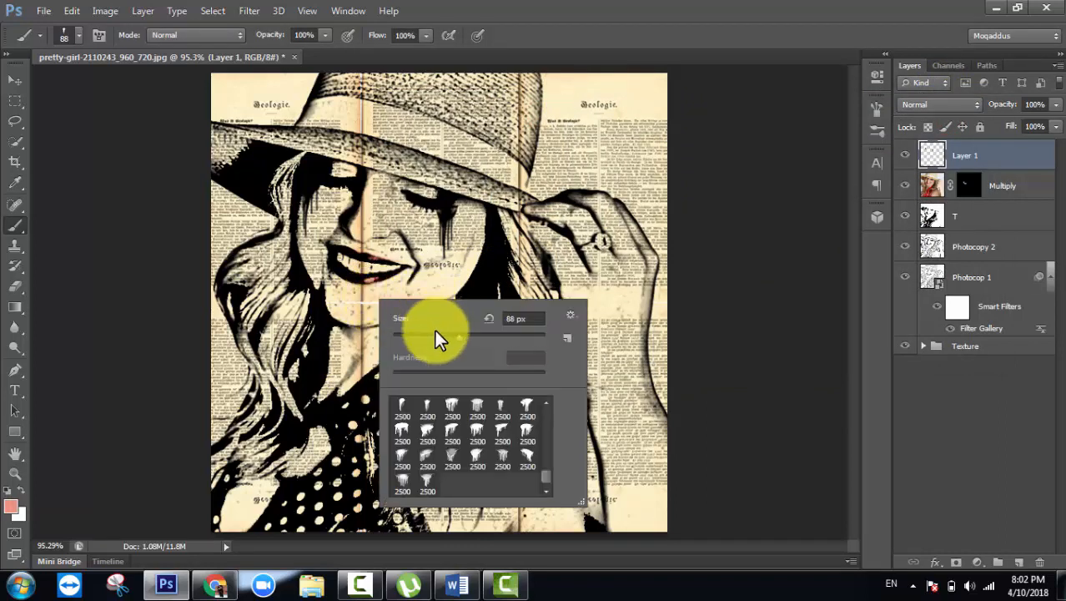
pyautogui.click(434, 332)
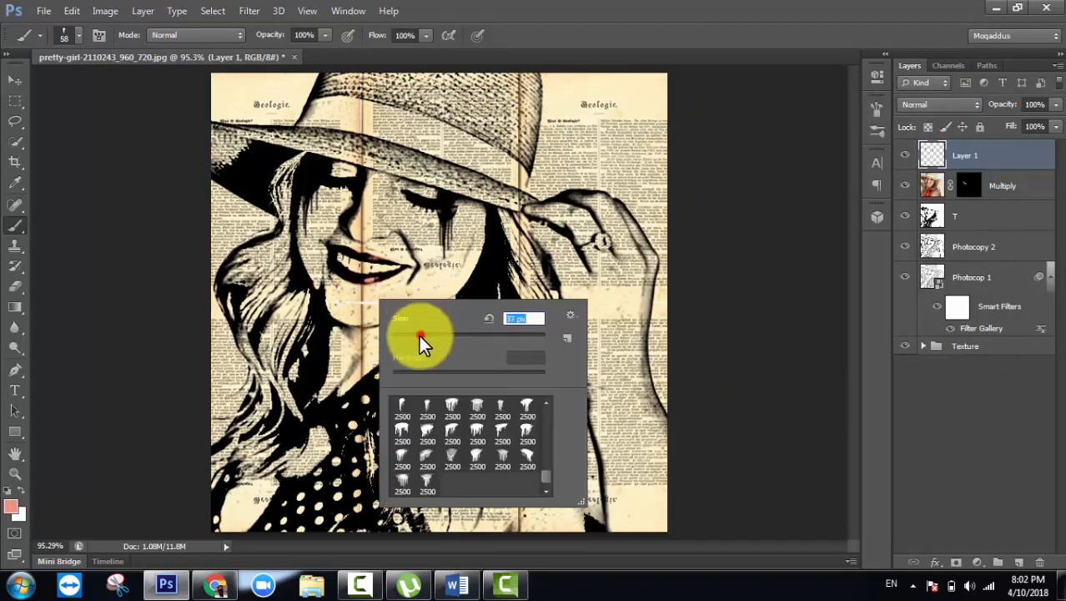
pyautogui.click(370, 288)
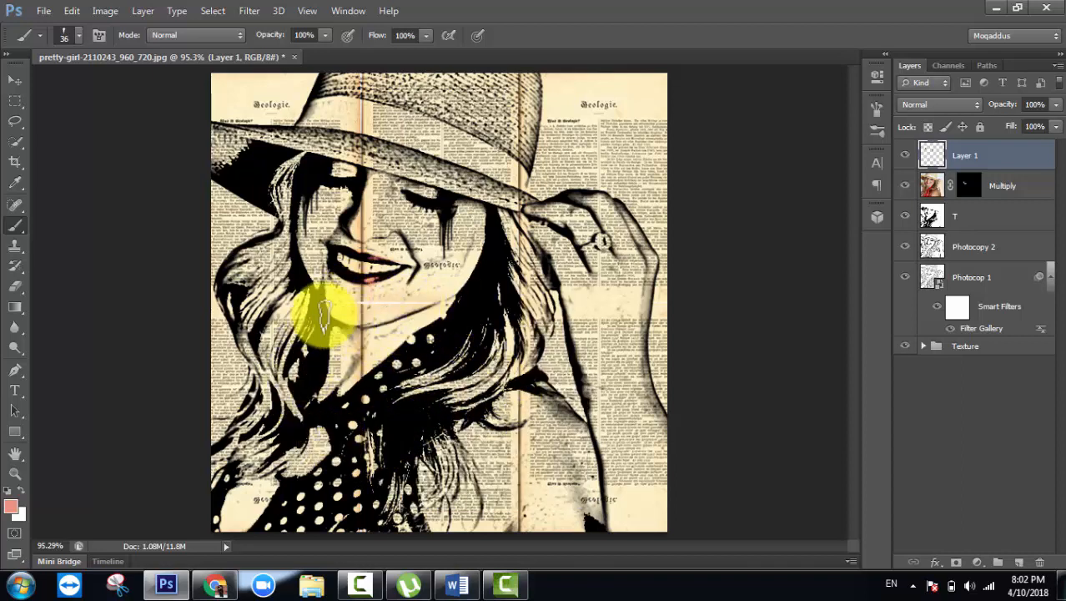
# Step: Set the foreground colour back to black #000000 sampled from the image and the drip brush size to 67 px
pyautogui.click(11, 508)
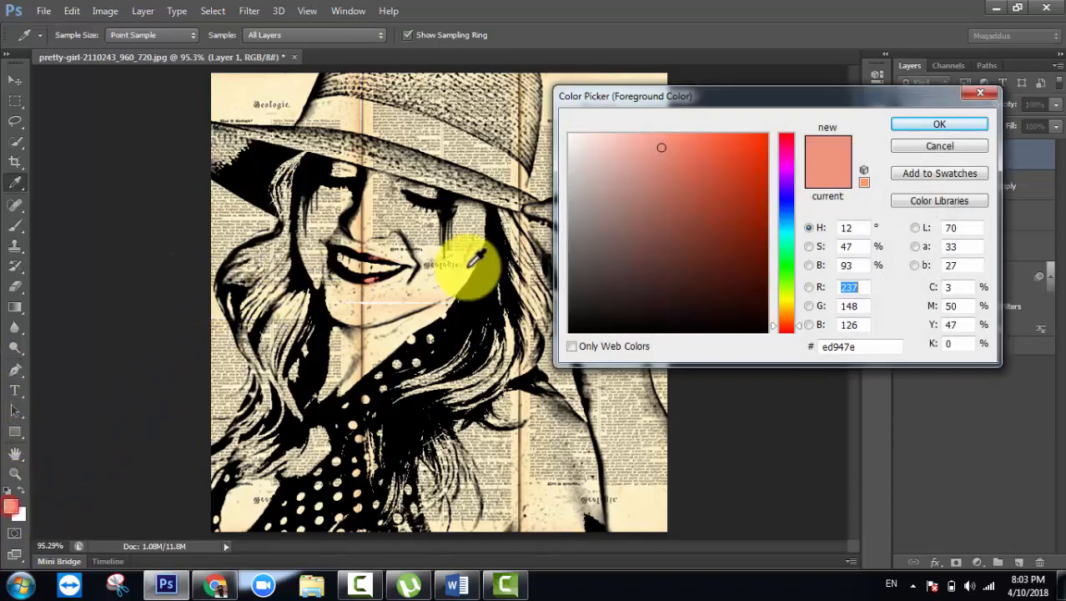
pyautogui.click(297, 284)
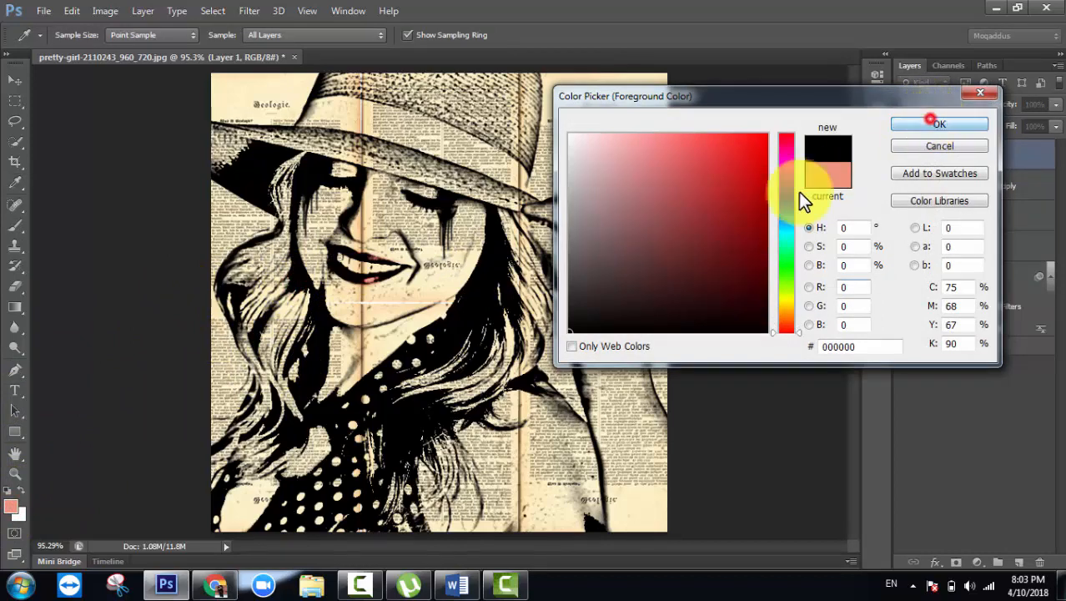
pyautogui.click(931, 121)
pyautogui.press('b')
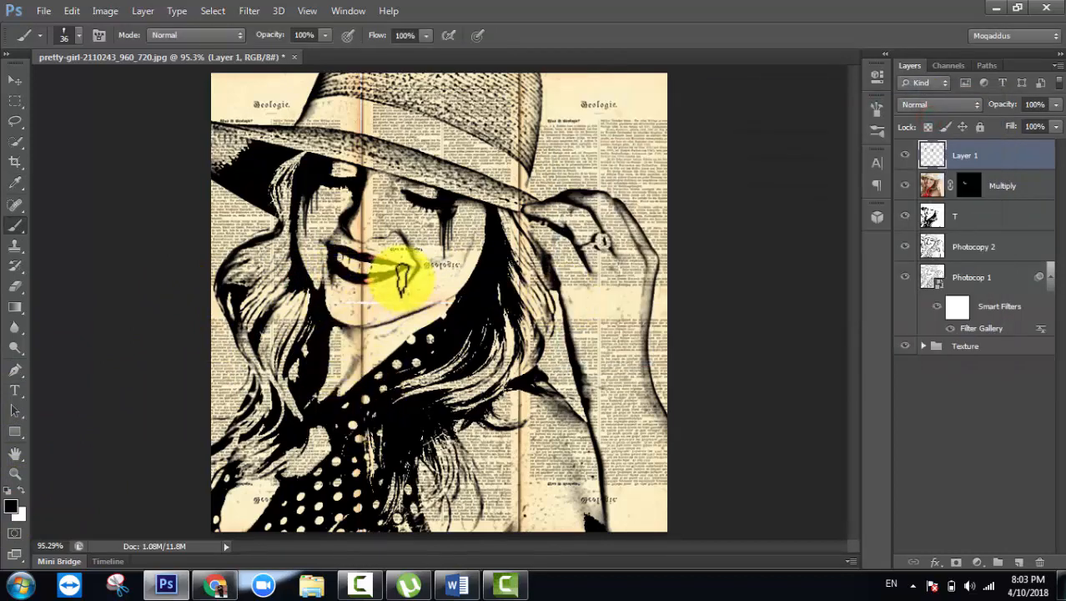
pyautogui.rightClick(136, 90)
pyautogui.click(406, 143)
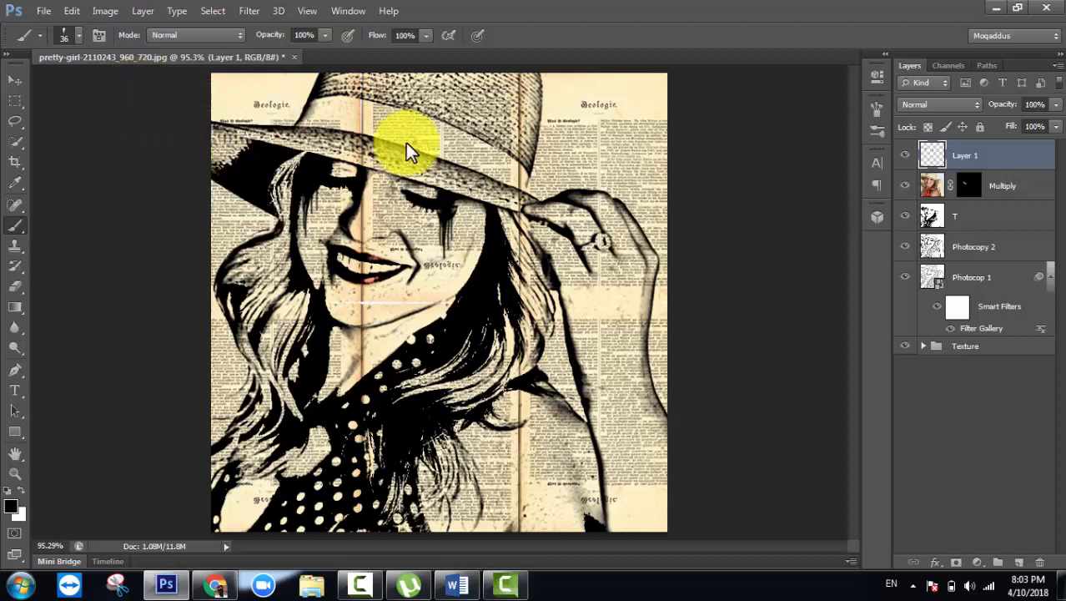
pyautogui.rightClick(408, 143)
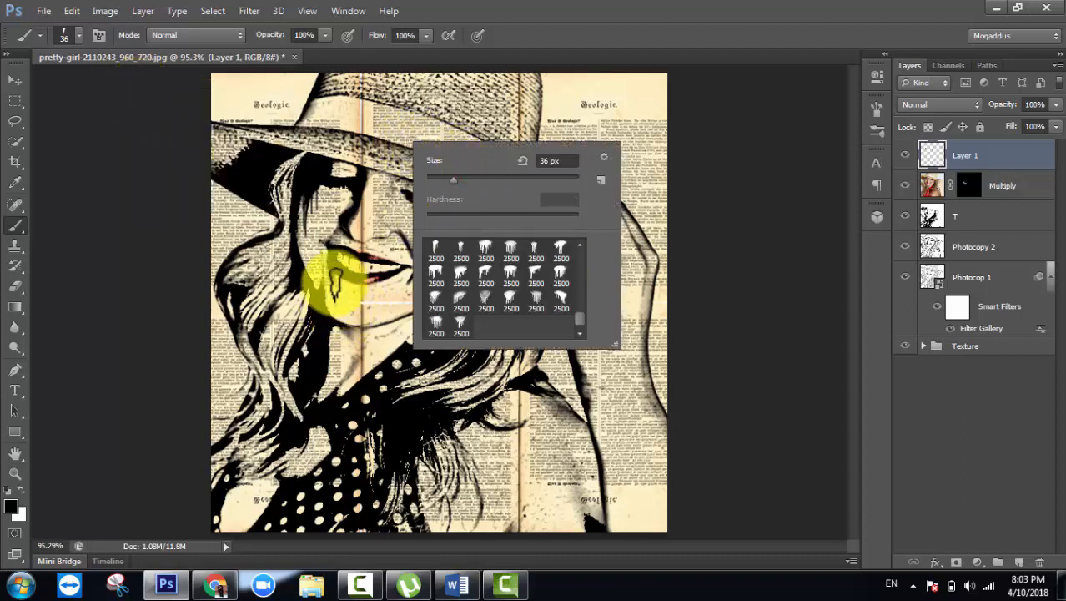
pyautogui.click(477, 178)
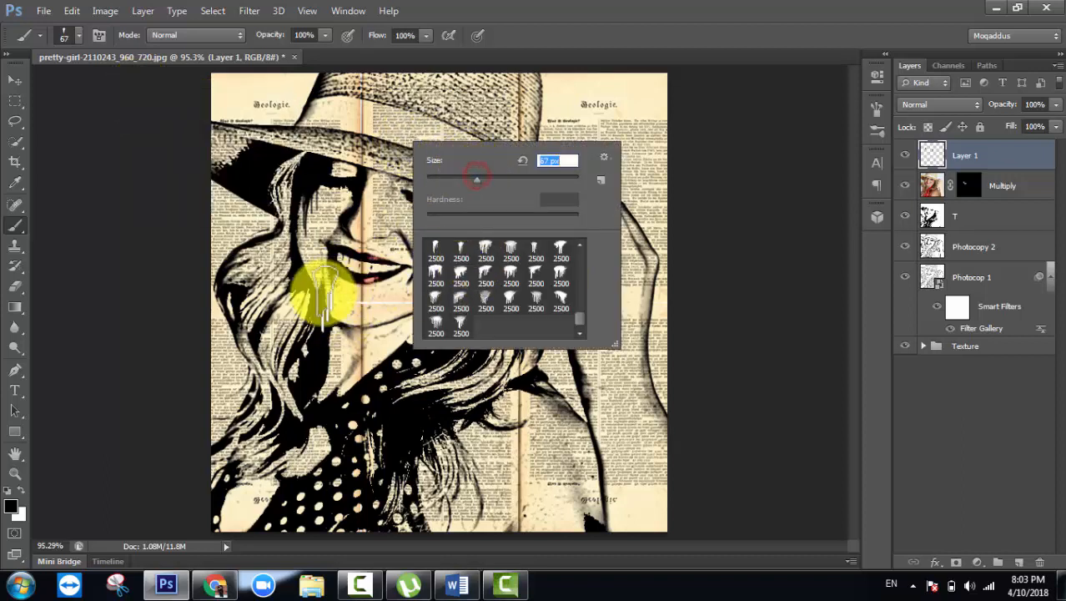
pyautogui.press('Return')
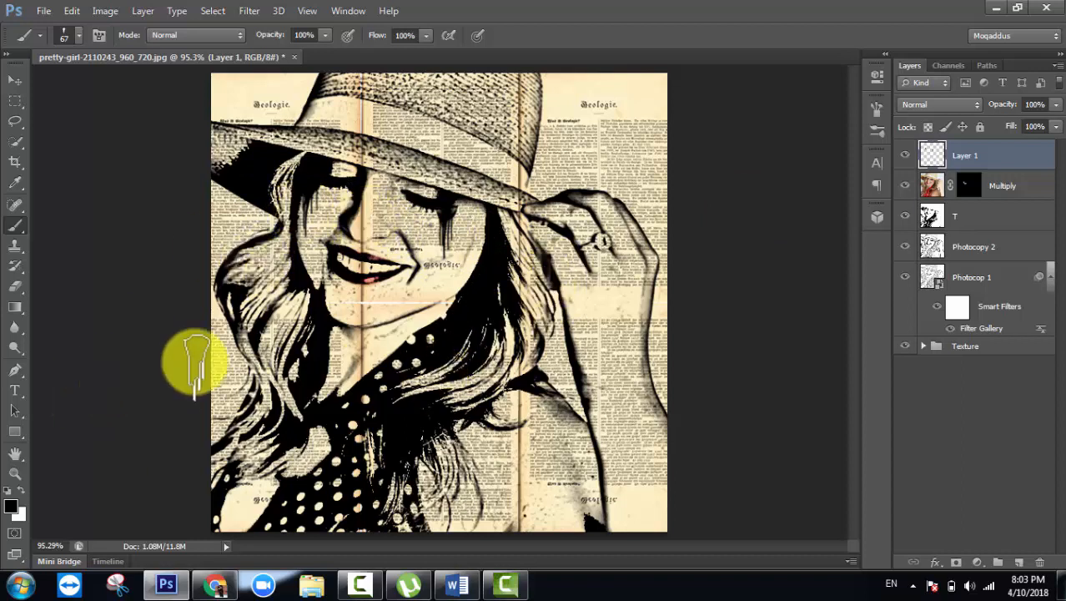
# Step: Compare the face with the drip layer hidden and shown, leaving the layer visible
pyautogui.click(905, 157)
pyautogui.click(905, 157)
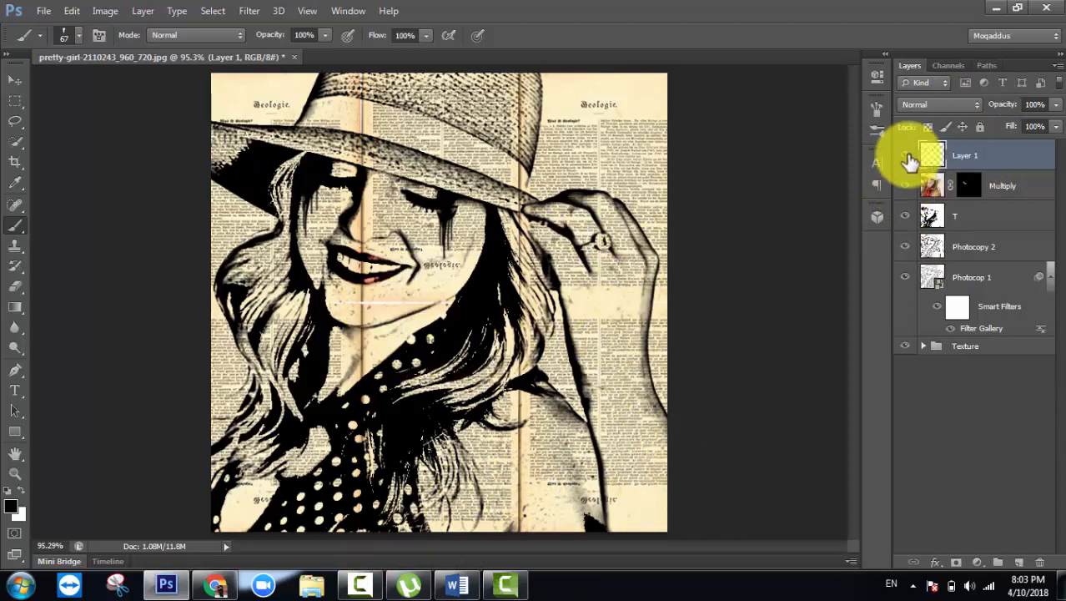
# Step: Hide Layer 1, Multiply, T and Photocopy 2, leaving only Photocop 1 showing over the page texture
pyautogui.click(12, 281)
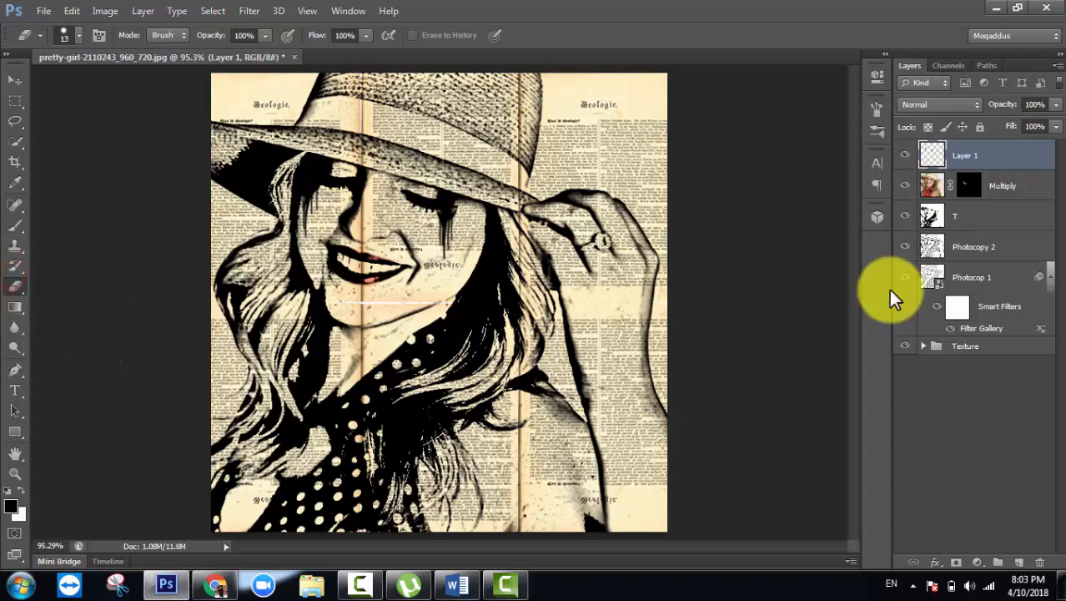
pyautogui.moveTo(964, 185); pyautogui.dragTo(991, 219)
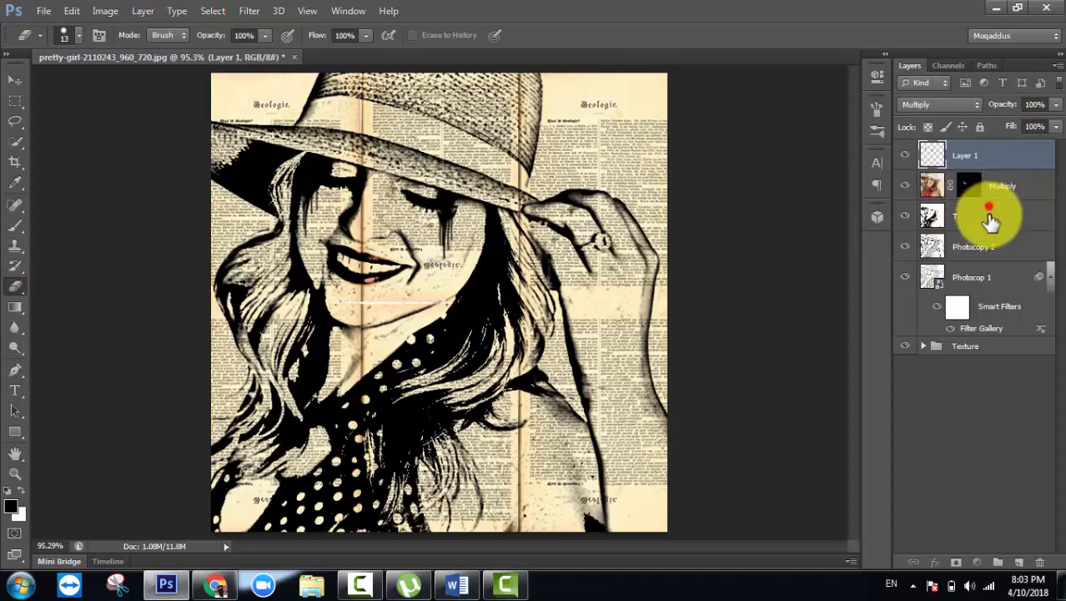
pyautogui.click(989, 217)
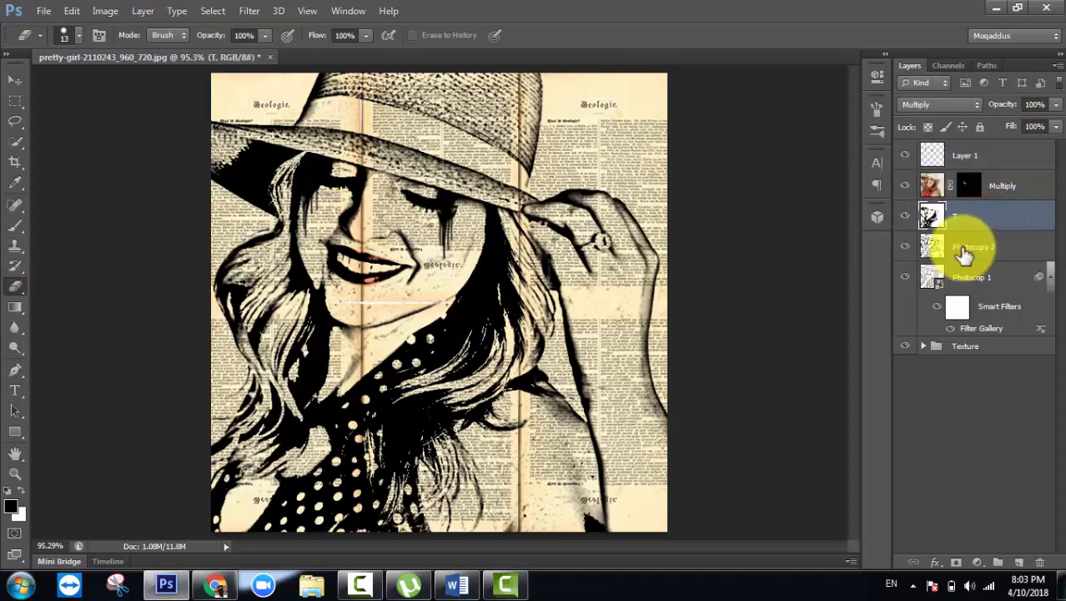
pyautogui.click(905, 185)
pyautogui.click(906, 157)
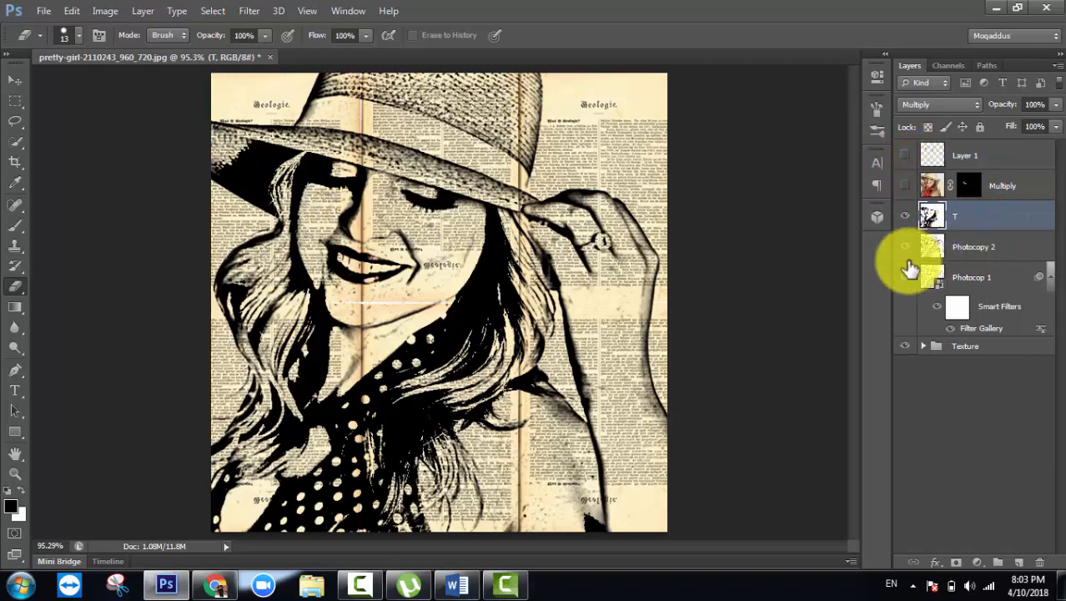
pyautogui.click(905, 247)
pyautogui.click(905, 216)
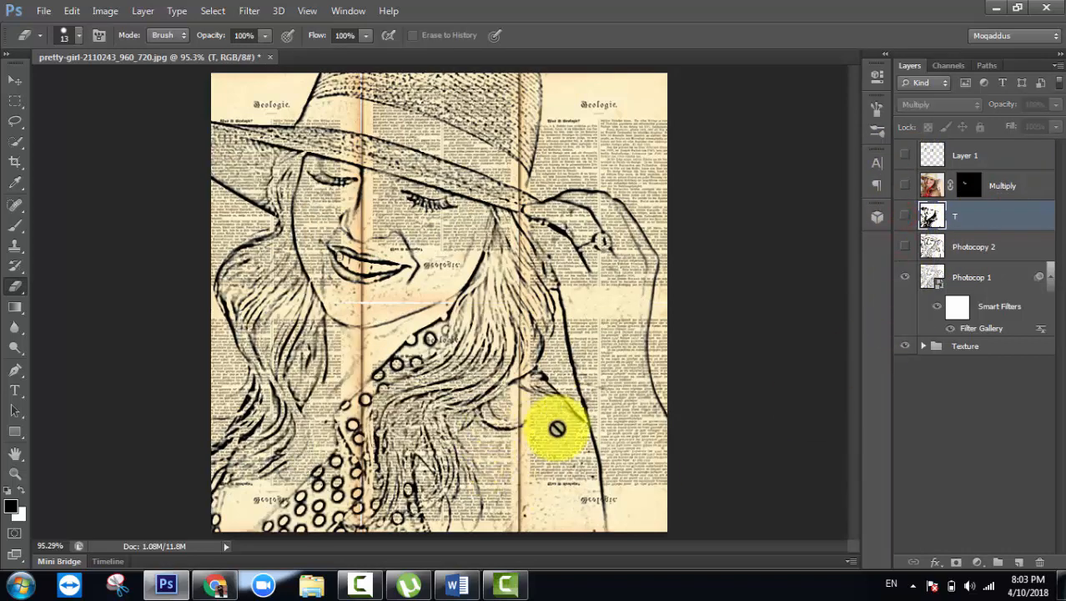
# Step: Add a layer mask to Photocop 1 and switch the paint brush to a soft round tip at 67 px
pyautogui.click(968, 280)
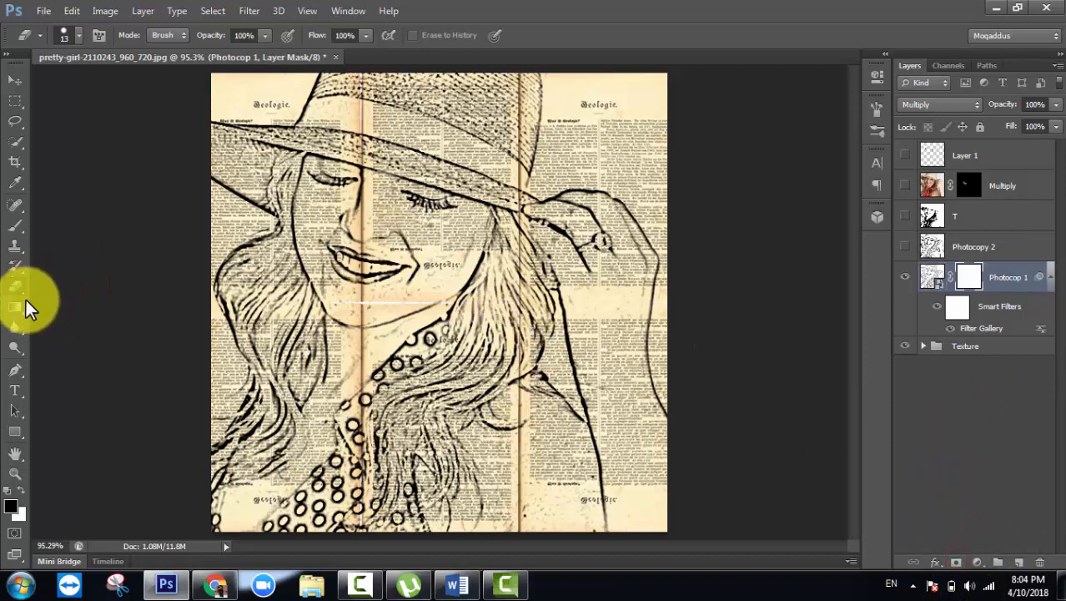
pyautogui.click(15, 224)
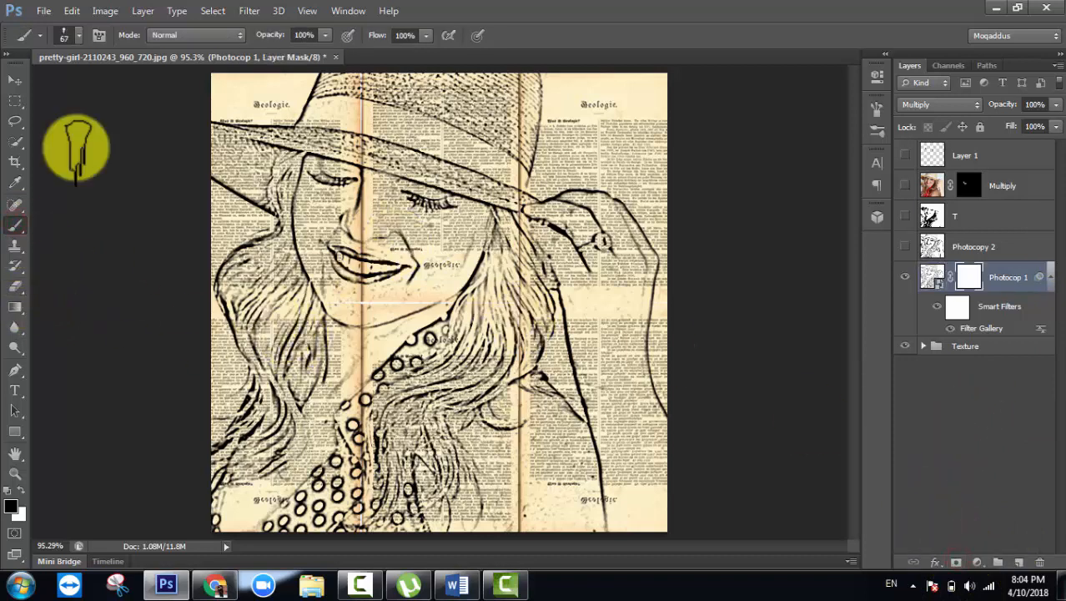
pyautogui.rightClick(333, 162)
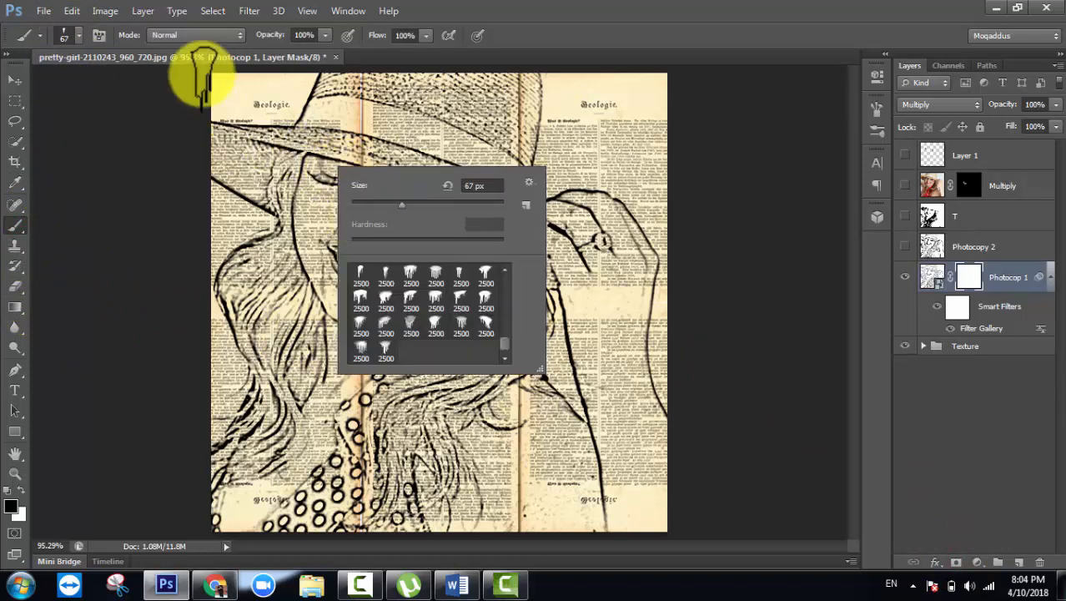
pyautogui.scroll(10, 506, 343)
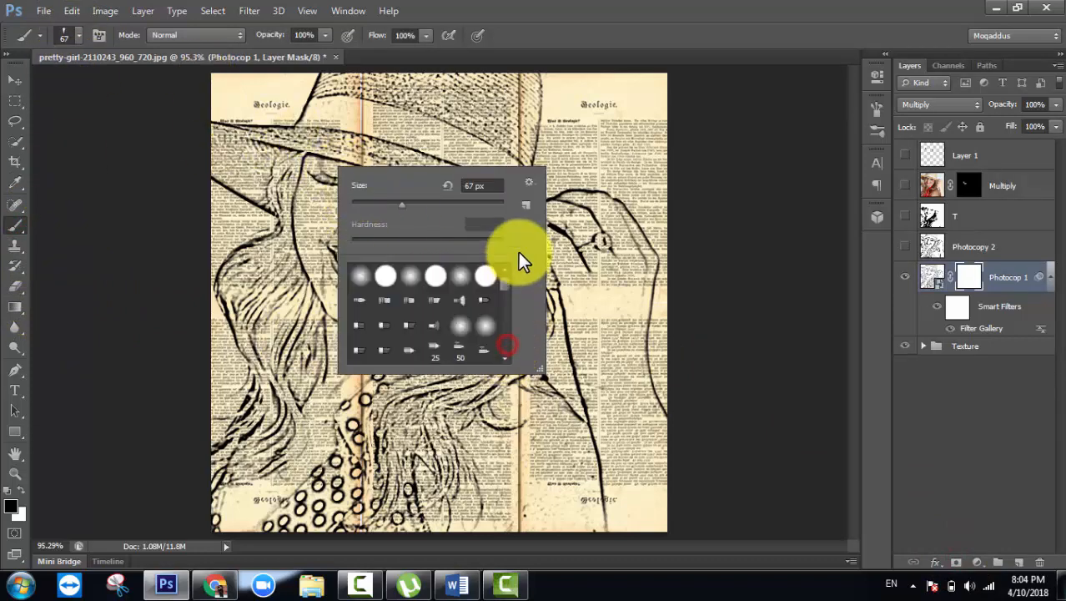
pyautogui.click(360, 277)
pyautogui.click(589, 304)
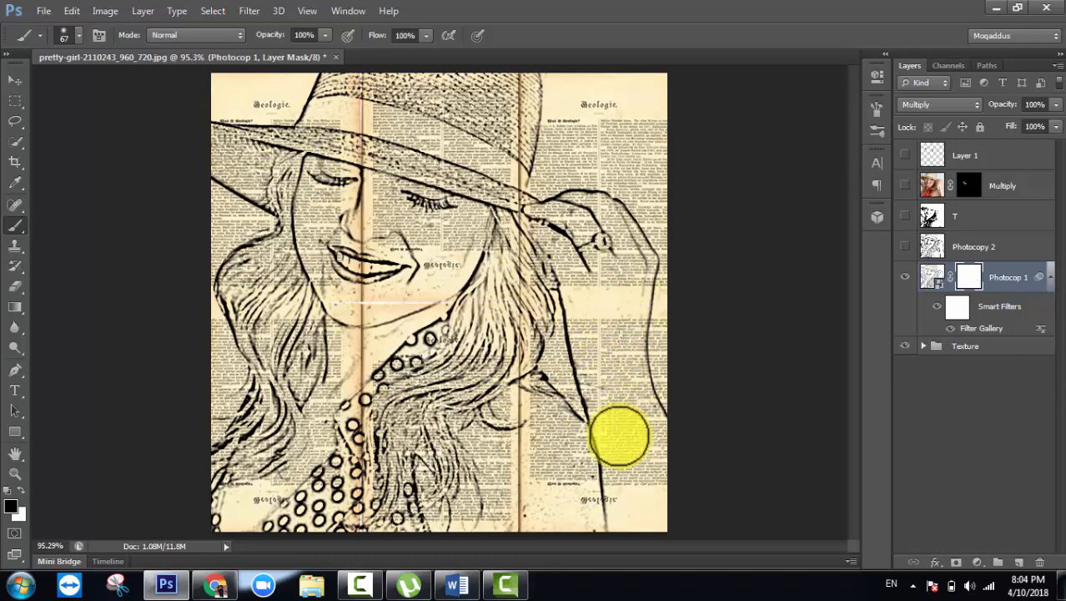
# Step: Paint black on the Photocop 1 mask over the raised arm, the shoulder, the cheek and the page area beside the hat
pyautogui.moveTo(619, 433)
pyautogui.mouseDown()
pyautogui.moveTo(630, 467)
pyautogui.moveTo(627, 399)
pyautogui.moveTo(604, 376)
pyautogui.mouseUp()
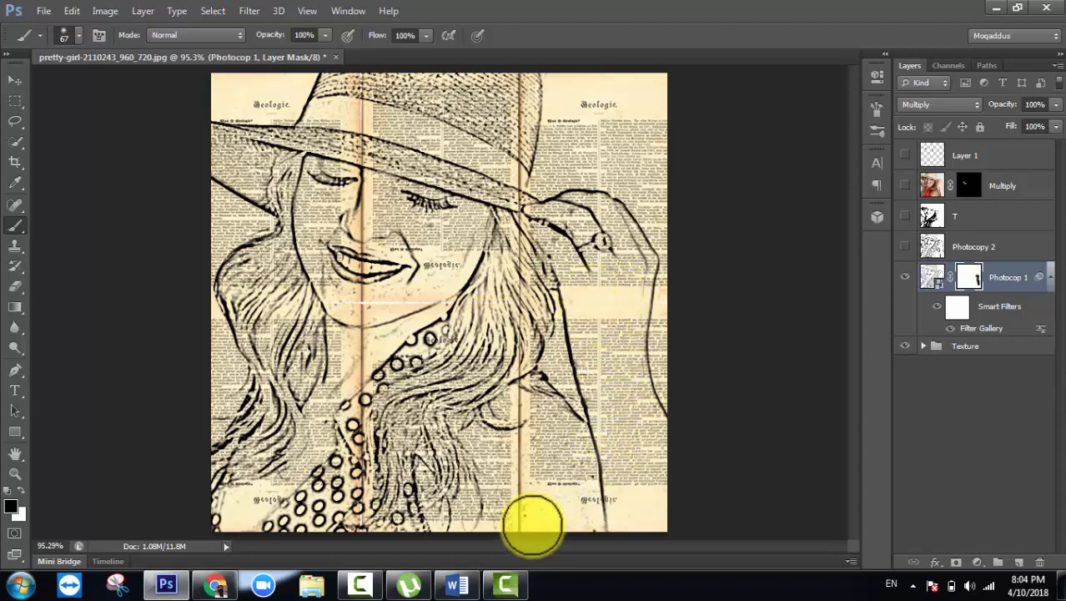
pyautogui.moveTo(533, 511); pyautogui.dragTo(490, 533)
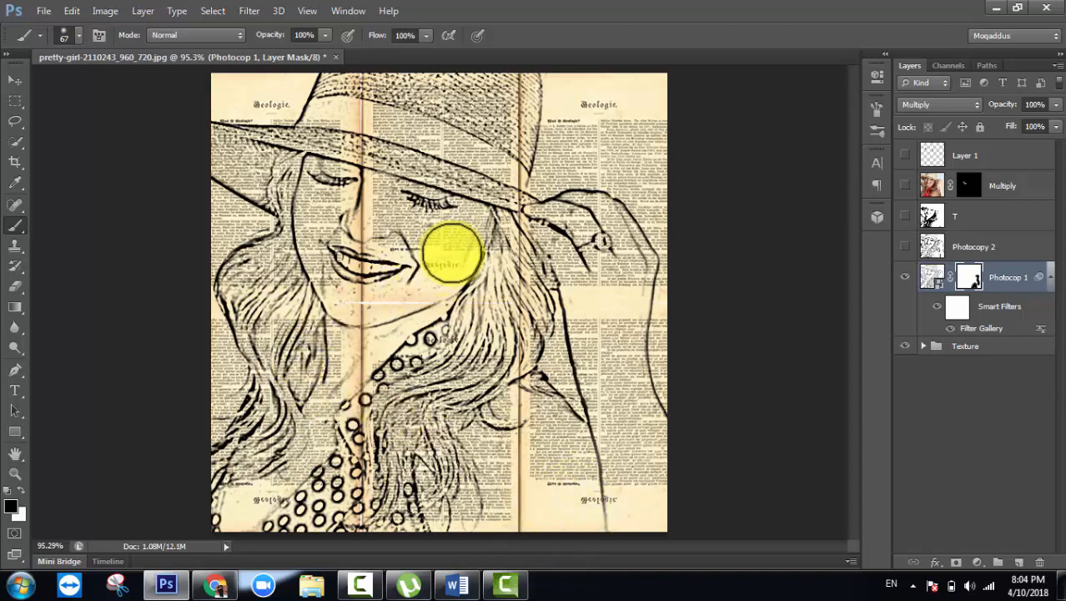
pyautogui.moveTo(452, 250); pyautogui.dragTo(440, 237)
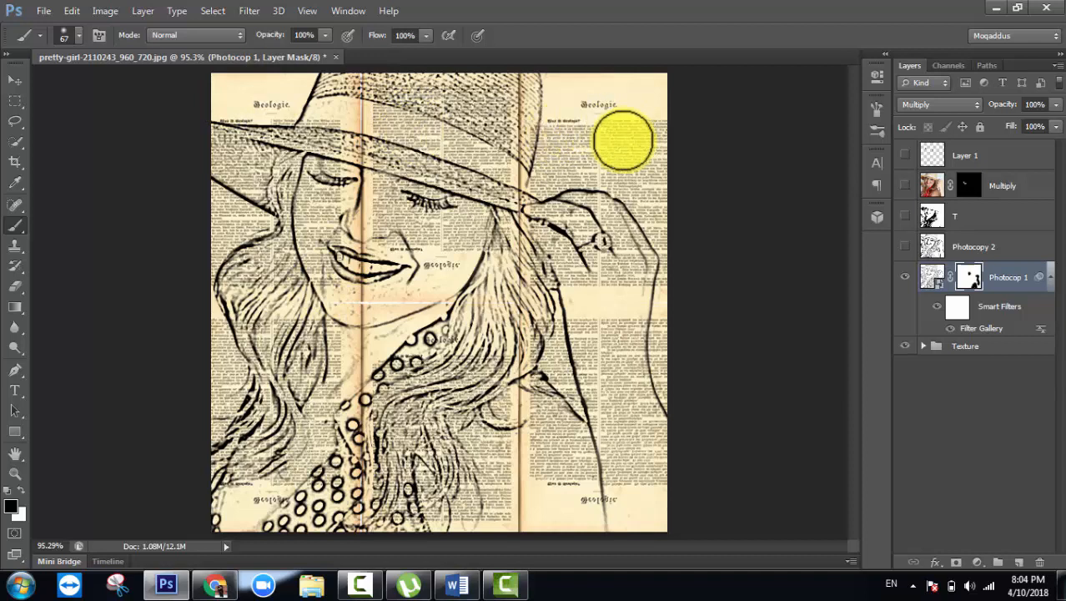
pyautogui.moveTo(612, 143)
pyautogui.mouseDown()
pyautogui.moveTo(644, 88)
pyautogui.moveTo(602, 89)
pyautogui.mouseUp()
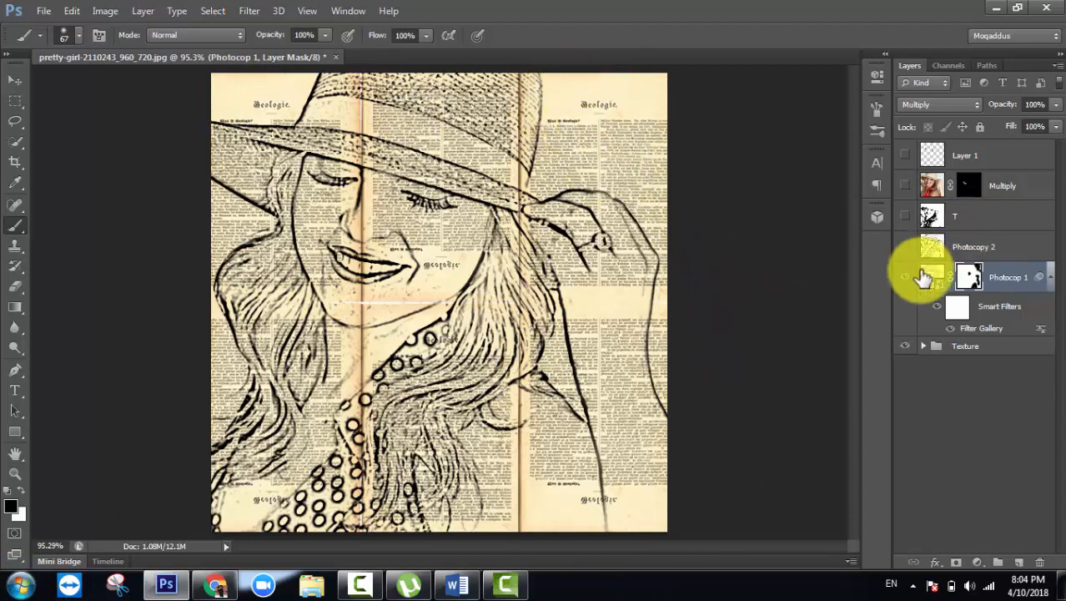
# Step: Show Photocopy 2, add a layer mask to it and paint black over the raised forearm and the shoulder
pyautogui.click(905, 247)
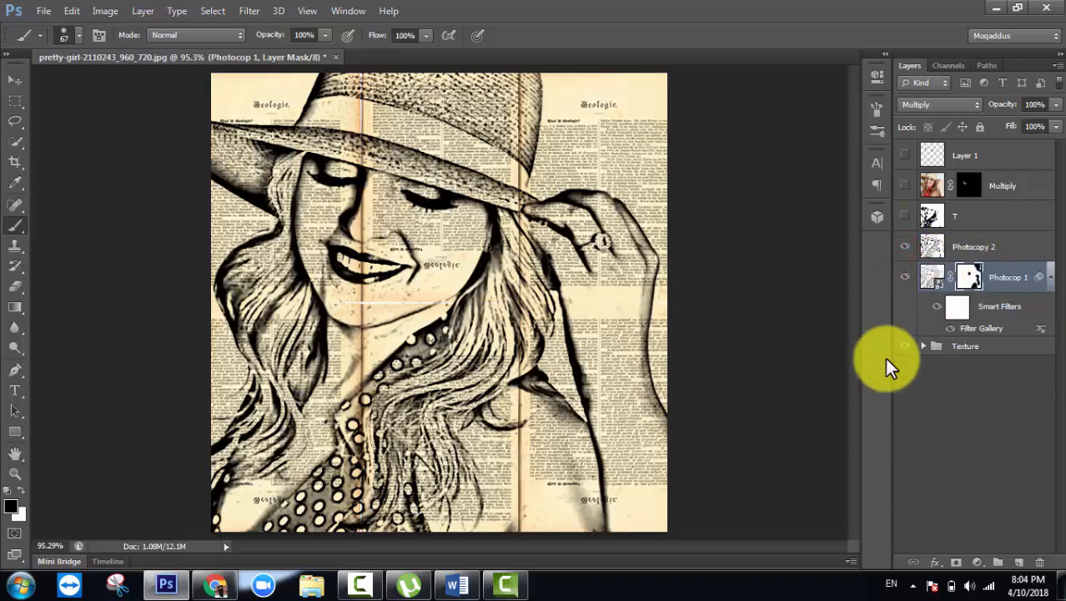
pyautogui.click(1016, 250)
pyautogui.click(956, 561)
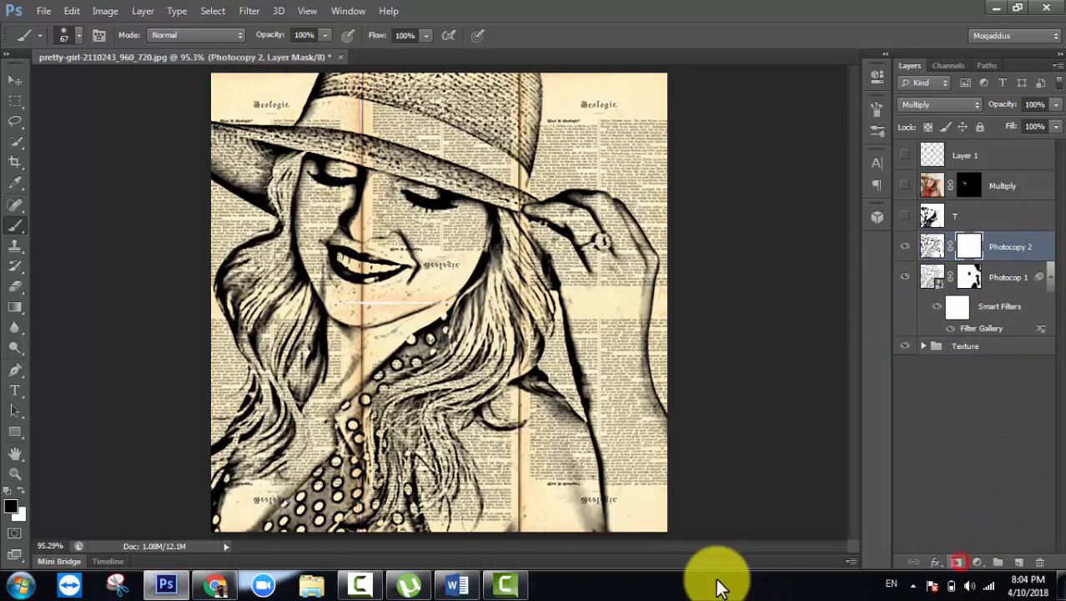
pyautogui.click(635, 452)
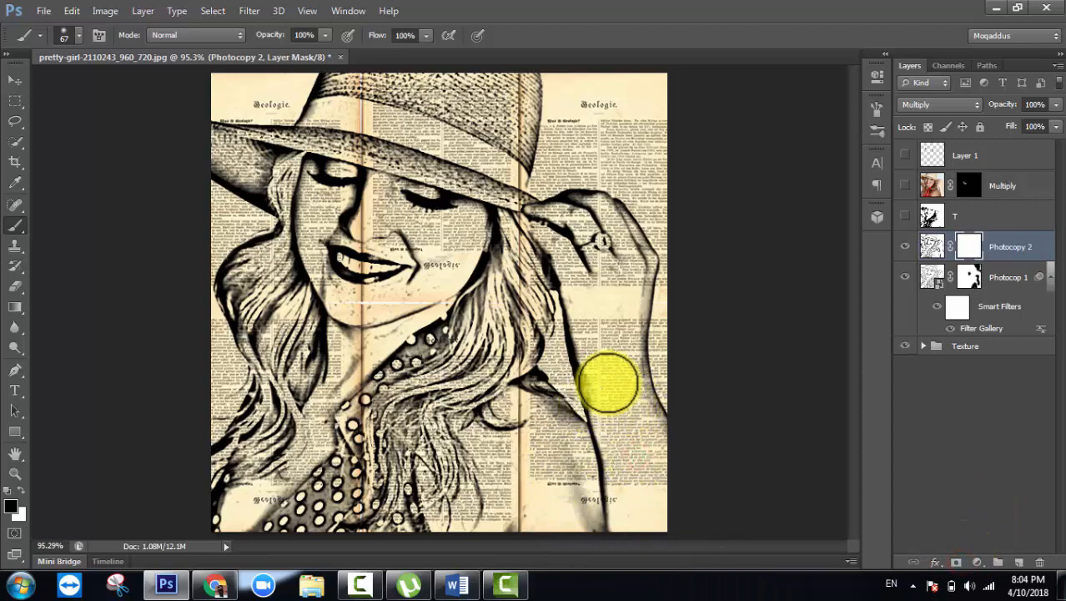
pyautogui.moveTo(599, 357)
pyautogui.mouseDown()
pyautogui.moveTo(614, 293)
pyautogui.moveTo(581, 455)
pyautogui.moveTo(539, 524)
pyautogui.moveTo(514, 528)
pyautogui.moveTo(555, 428)
pyautogui.moveTo(566, 519)
pyautogui.mouseUp()
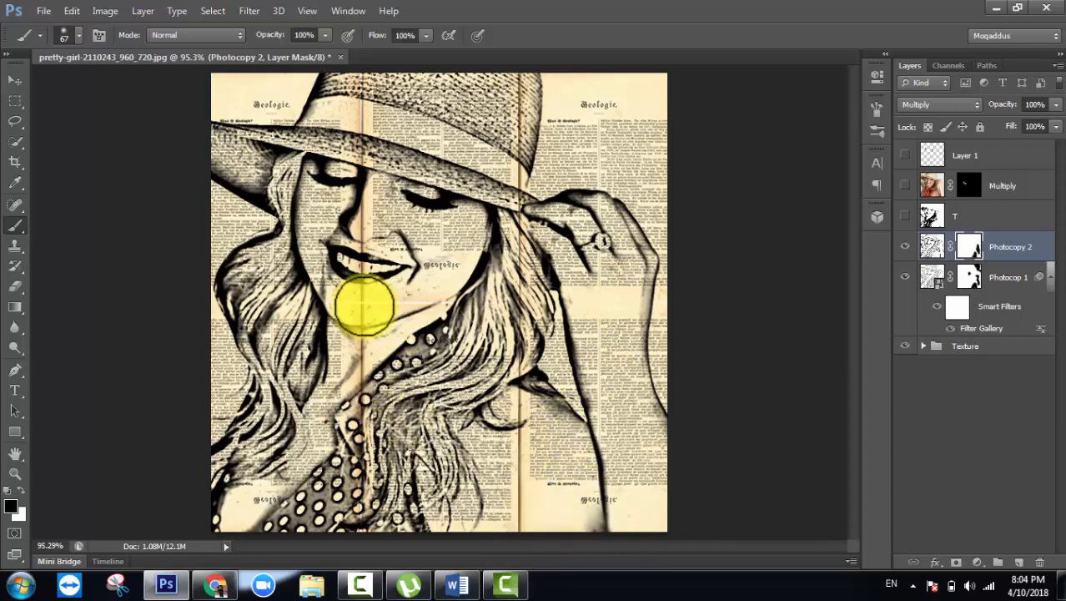
# Step: Reduce the brush to 28 px and paint black on the Photocopy 2 mask over the cheeks and chin
pyautogui.rightClick(375, 305)
pyautogui.click(421, 298)
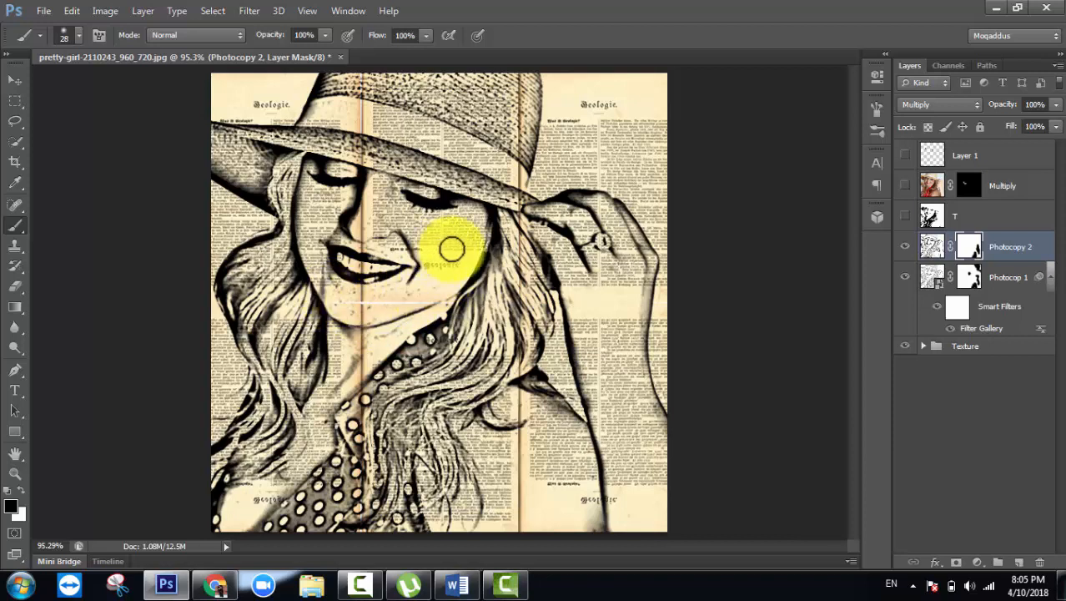
pyautogui.moveTo(388, 200)
pyautogui.mouseDown()
pyautogui.moveTo(308, 221)
pyautogui.moveTo(306, 201)
pyautogui.moveTo(314, 227)
pyautogui.moveTo(318, 219)
pyautogui.moveTo(317, 264)
pyautogui.mouseUp()
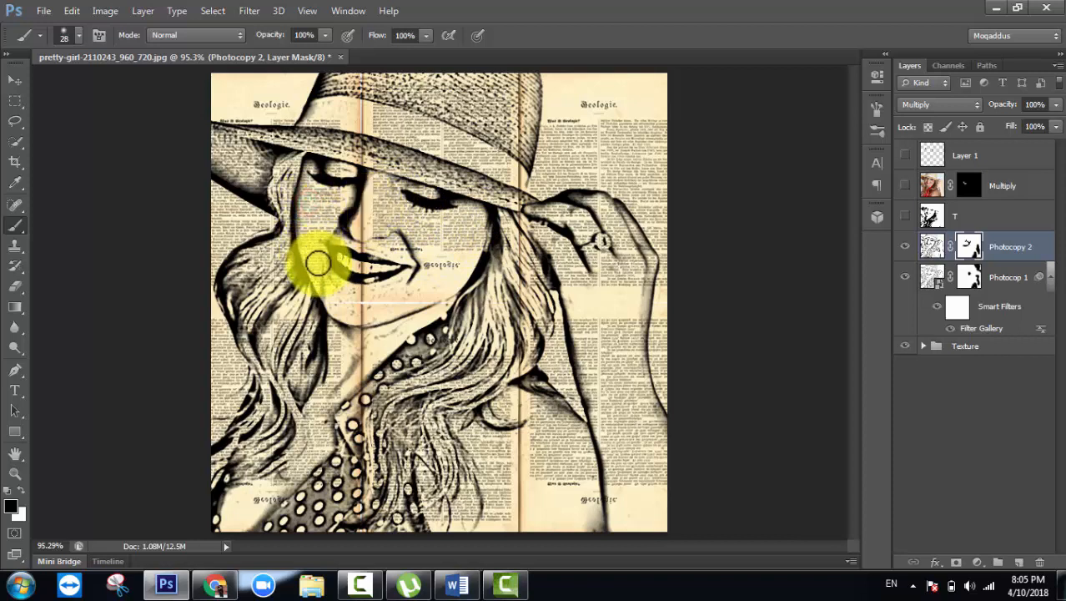
pyautogui.moveTo(343, 298); pyautogui.dragTo(348, 311)
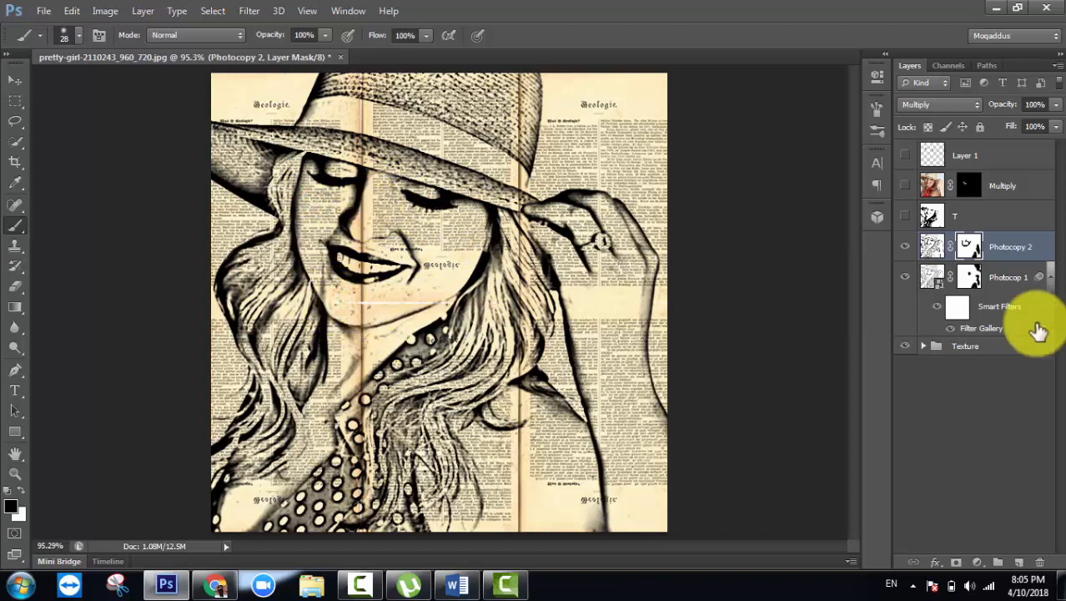
# Step: Paint black on the Photocop 1 mask over the chin, neck and cheeks to clean specks from the skin
pyautogui.click(1009, 280)
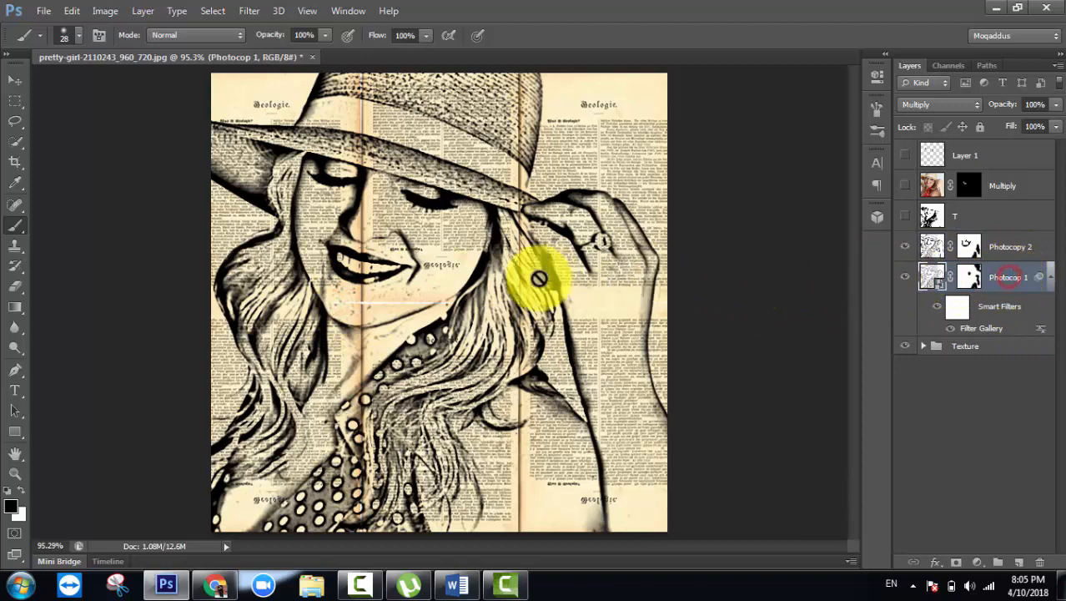
pyautogui.click(969, 278)
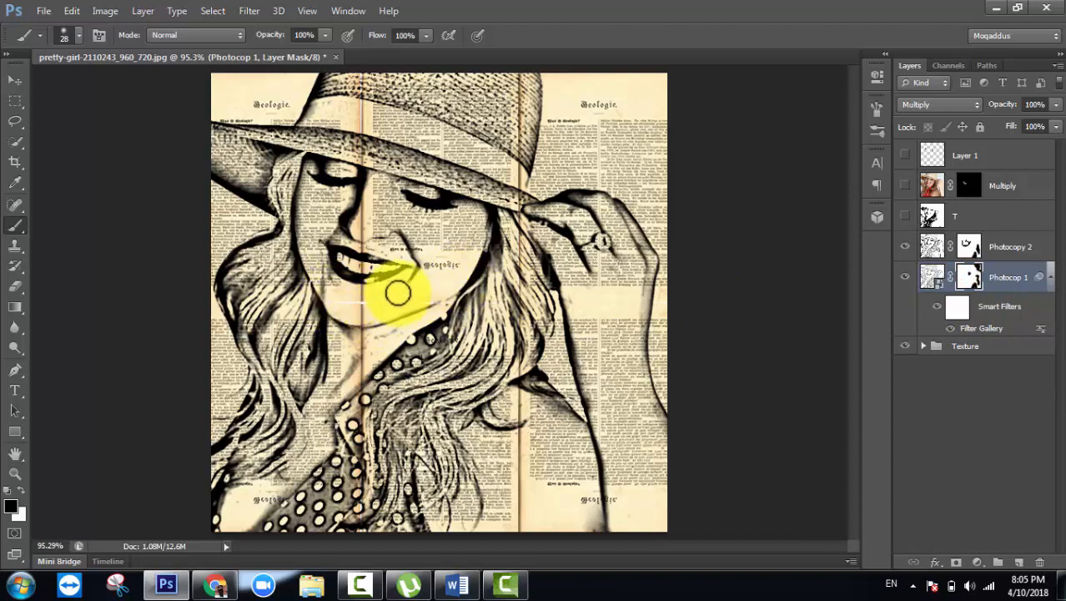
pyautogui.moveTo(369, 341); pyautogui.dragTo(404, 331)
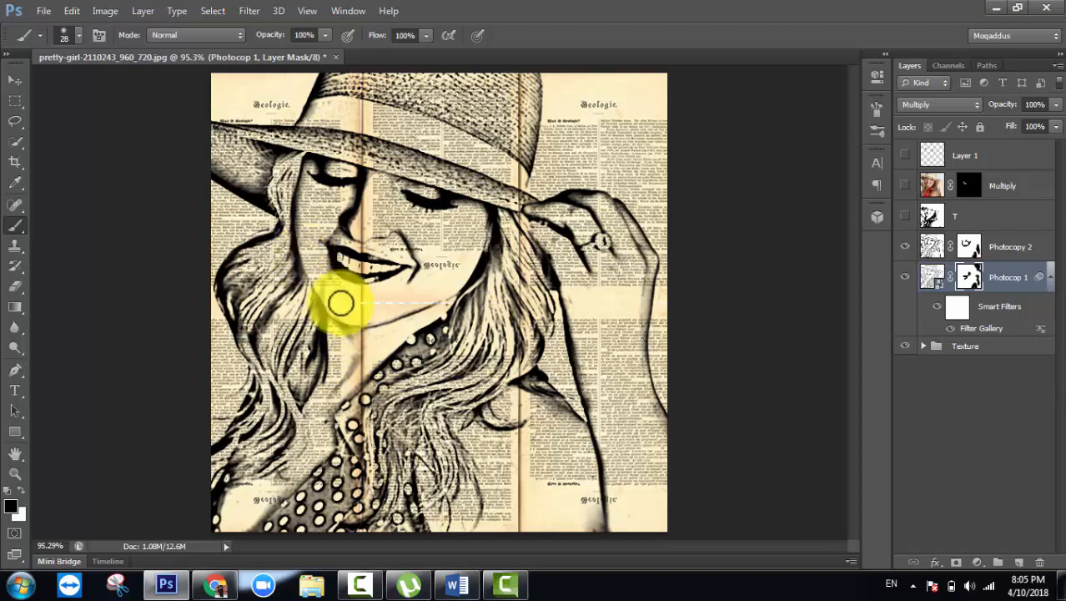
pyautogui.moveTo(336, 233)
pyautogui.mouseDown()
pyautogui.moveTo(315, 255)
pyautogui.moveTo(333, 295)
pyautogui.moveTo(385, 340)
pyautogui.mouseUp()
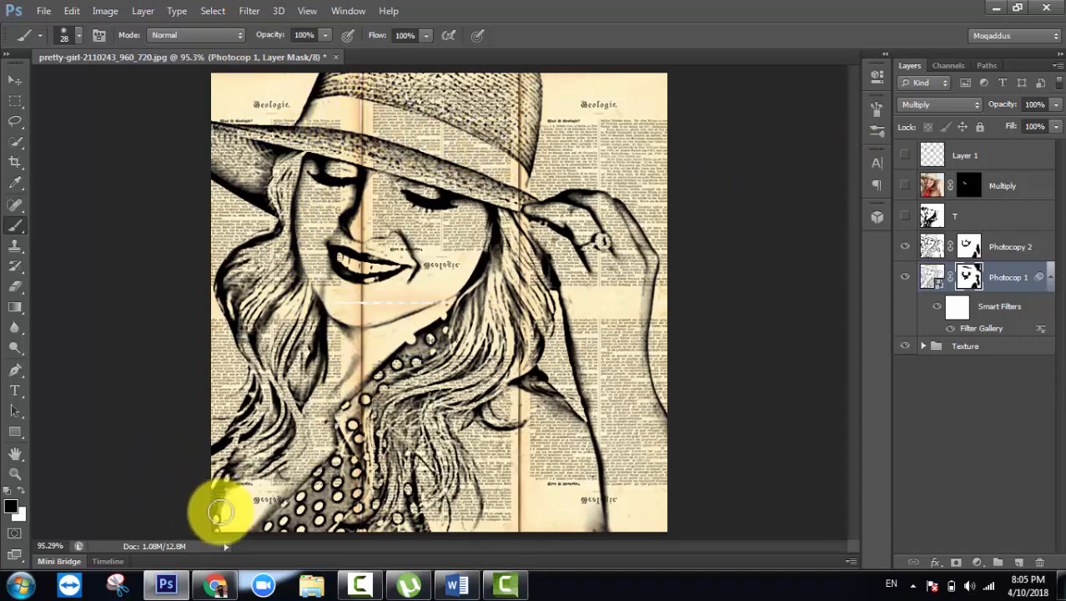
# Step: Show the T and Multiply layers again
pyautogui.click(1003, 185)
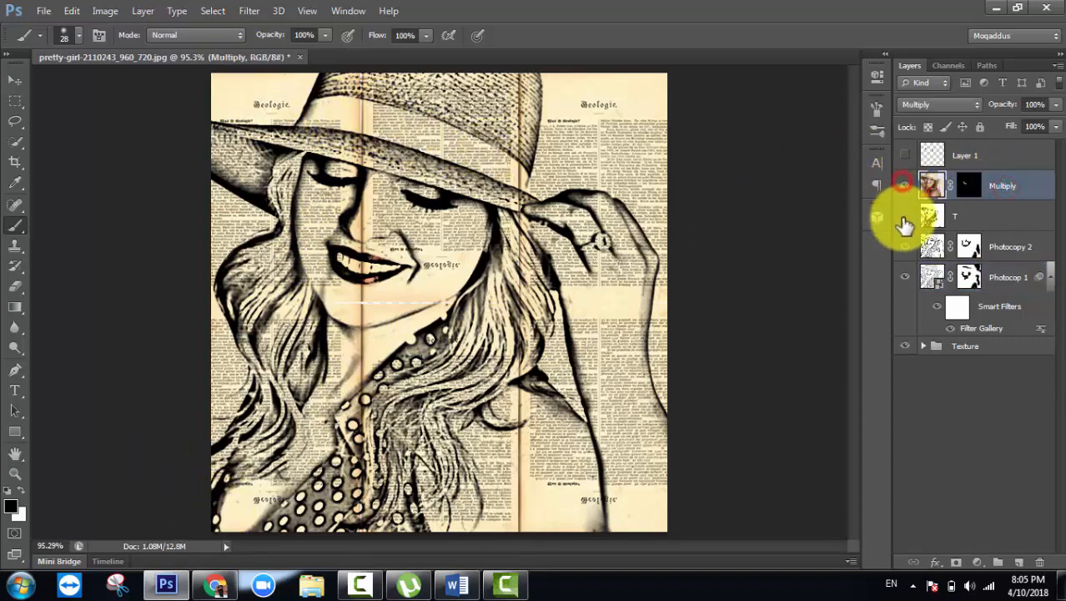
pyautogui.click(905, 186)
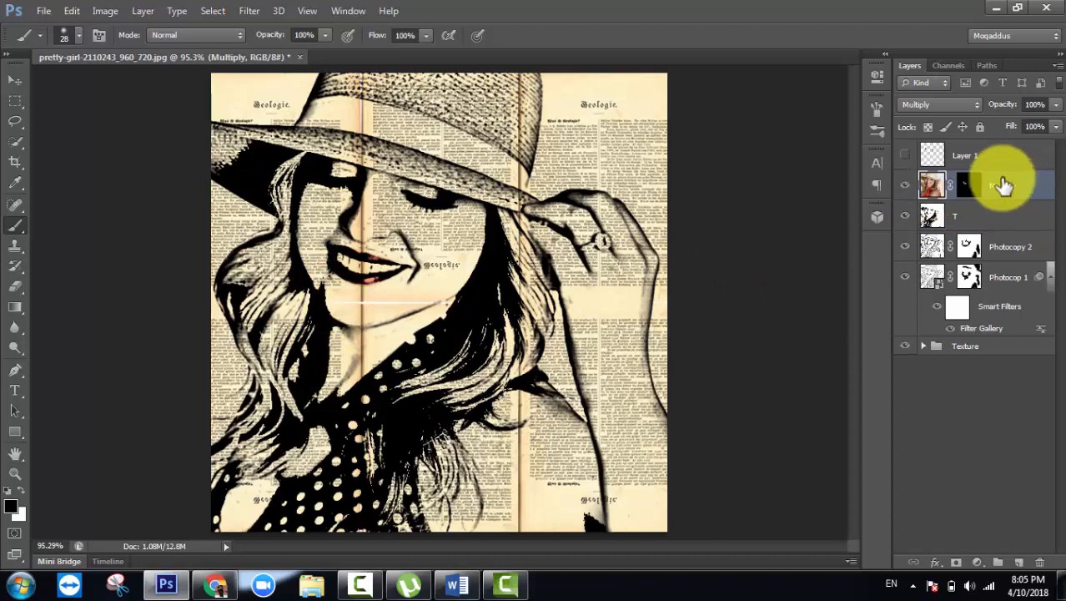
# Step: Try painting white on the Multiply mask beside the mouth corner and nearby hair, and cover the area with black again
pyautogui.click(974, 190)
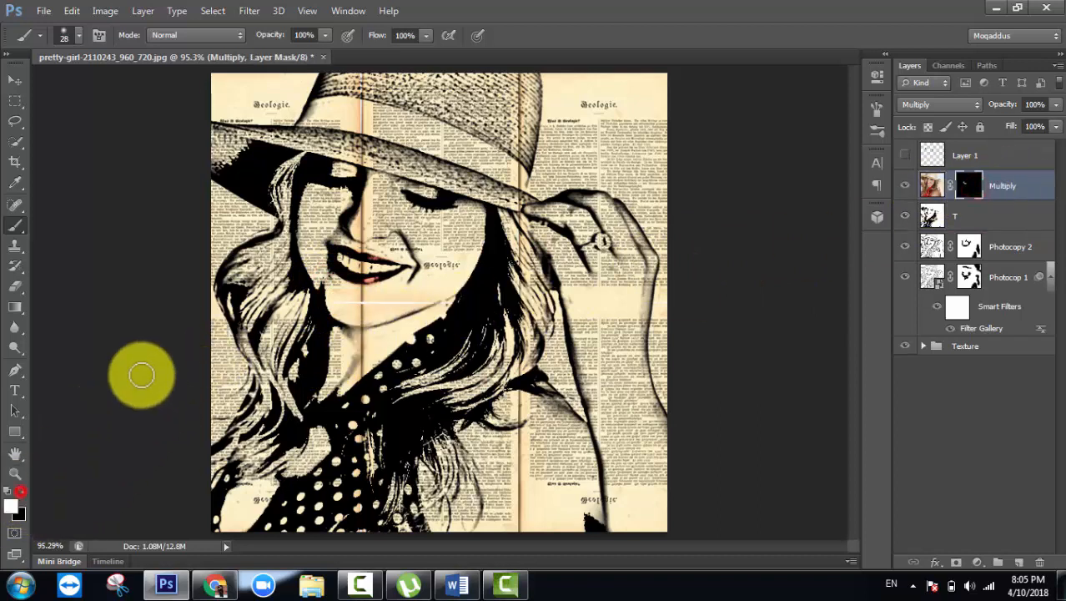
pyautogui.press('x')
pyautogui.moveTo(319, 281); pyautogui.dragTo(309, 345)
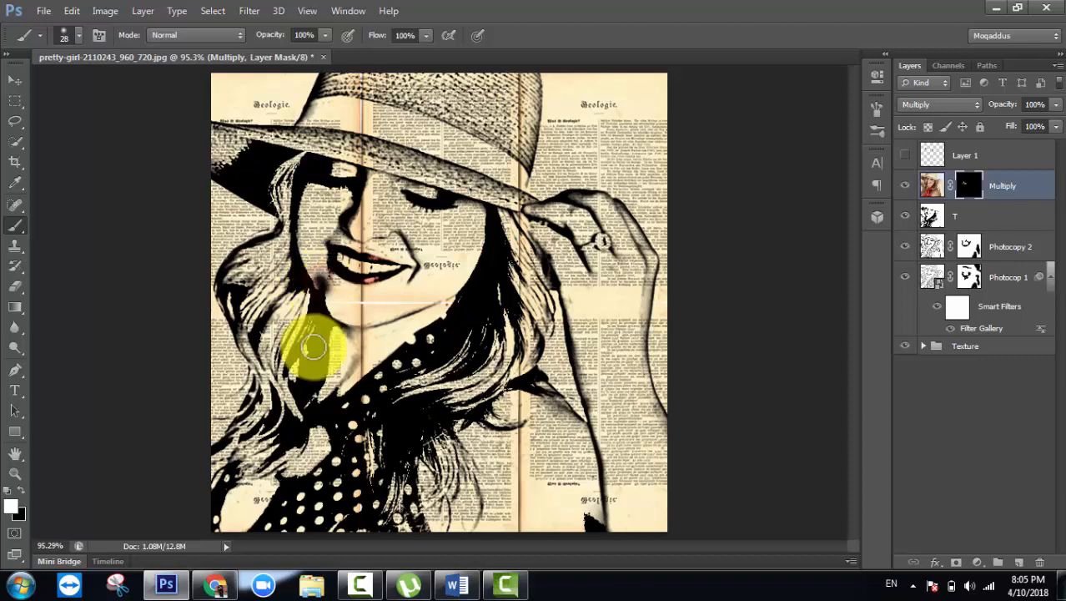
pyautogui.click(20, 493)
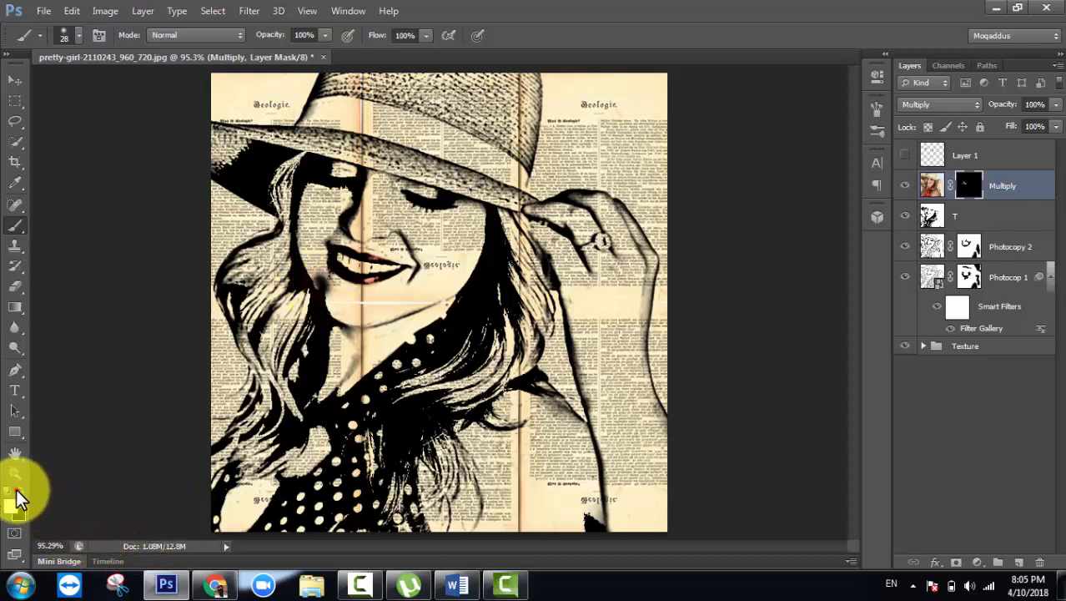
pyautogui.moveTo(315, 267); pyautogui.dragTo(325, 287)
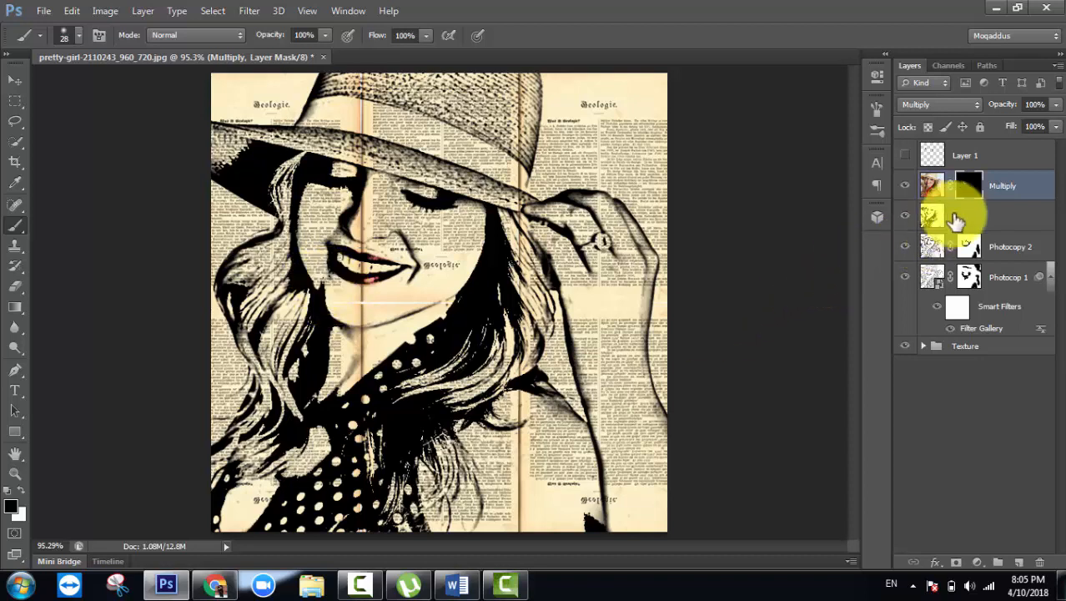
# Step: Add a layer mask to T and paint black over the stray marks beside the mouth and on the shoulder
pyautogui.click(1014, 213)
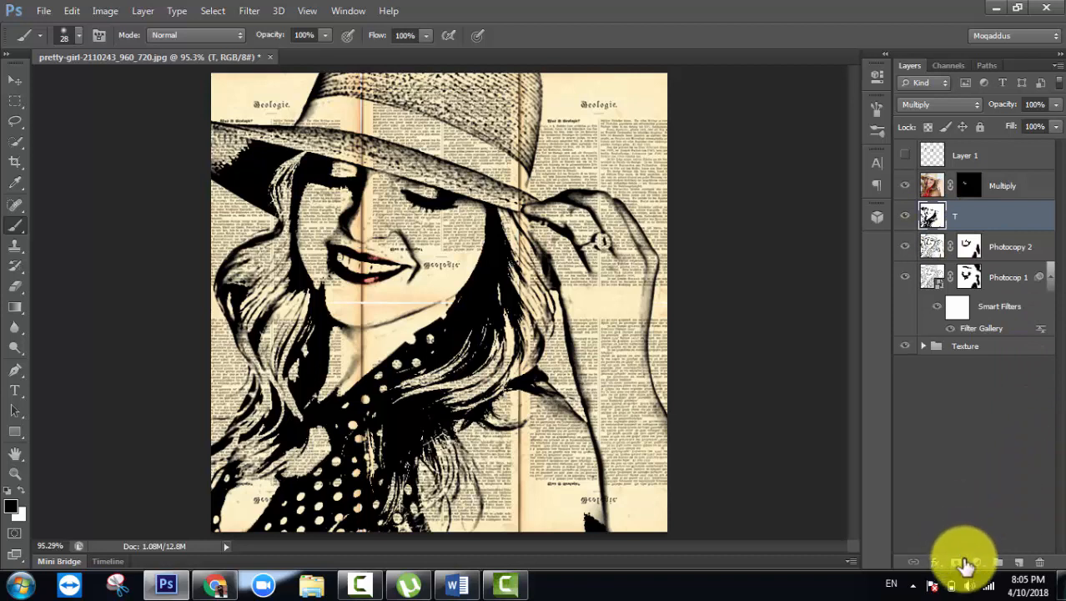
pyautogui.click(956, 562)
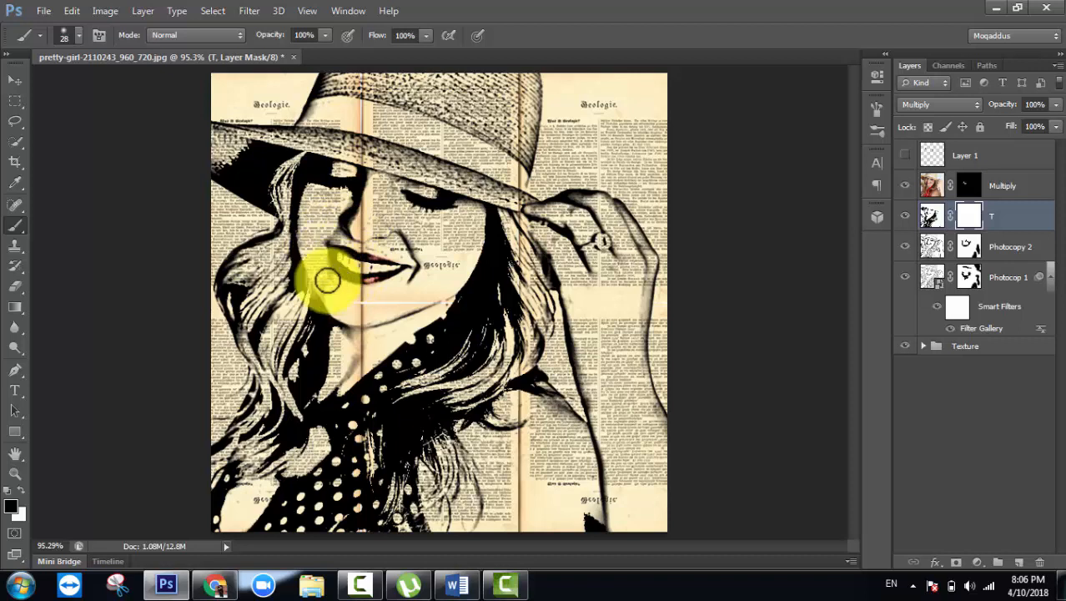
pyautogui.moveTo(327, 281); pyautogui.dragTo(422, 282)
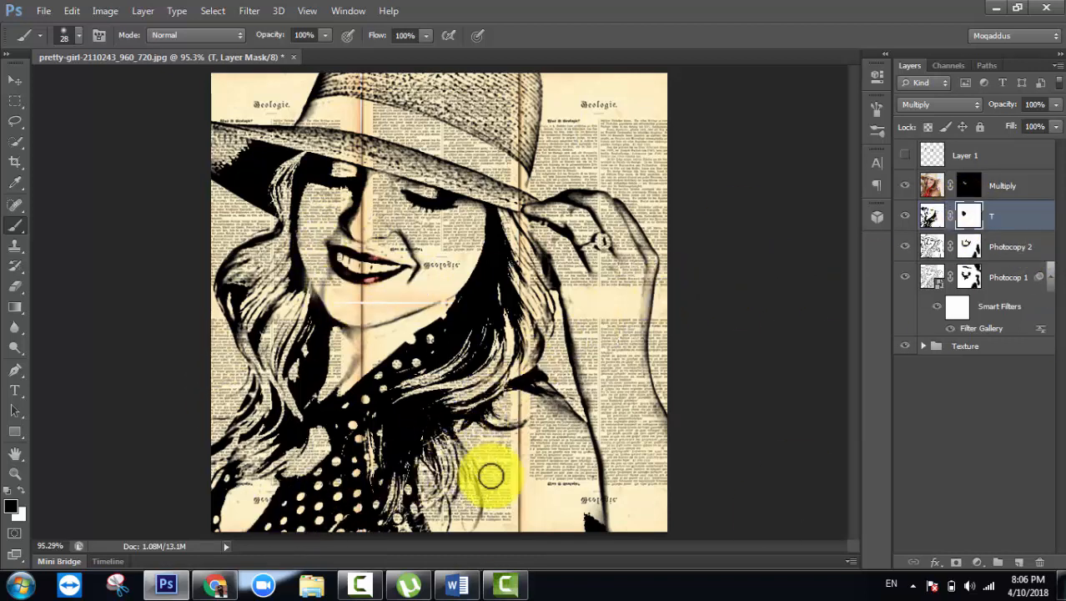
pyautogui.moveTo(562, 419)
pyautogui.mouseDown()
pyautogui.moveTo(548, 405)
pyautogui.moveTo(559, 425)
pyautogui.mouseUp()
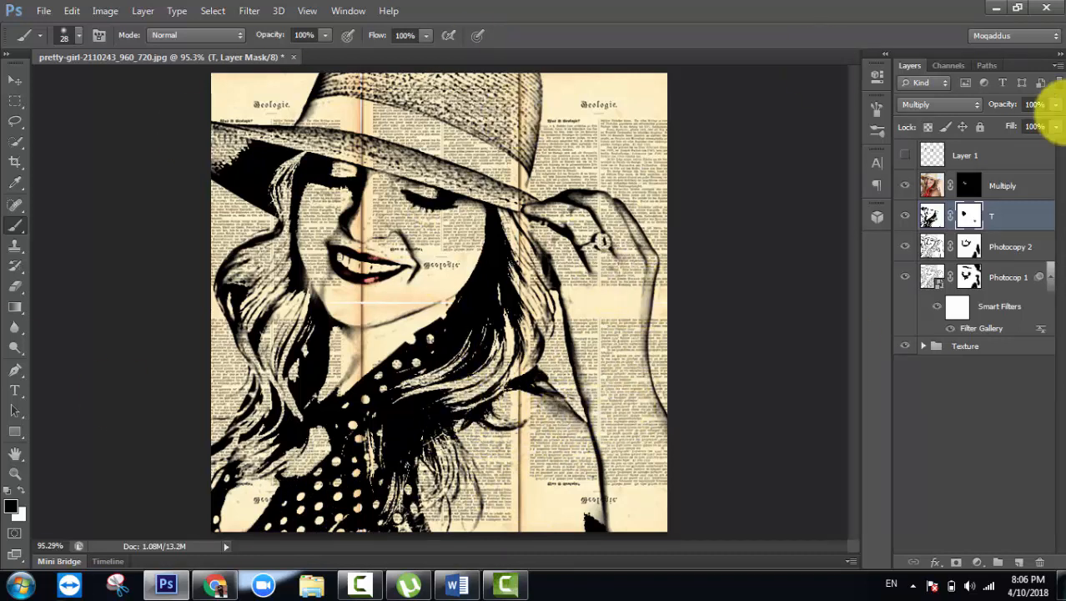
# Step: Add a Curves adjustment layer above Layer 1 and raise the RGB curve's midtones to brighten the image
pyautogui.click(1004, 180)
pyautogui.click(1004, 160)
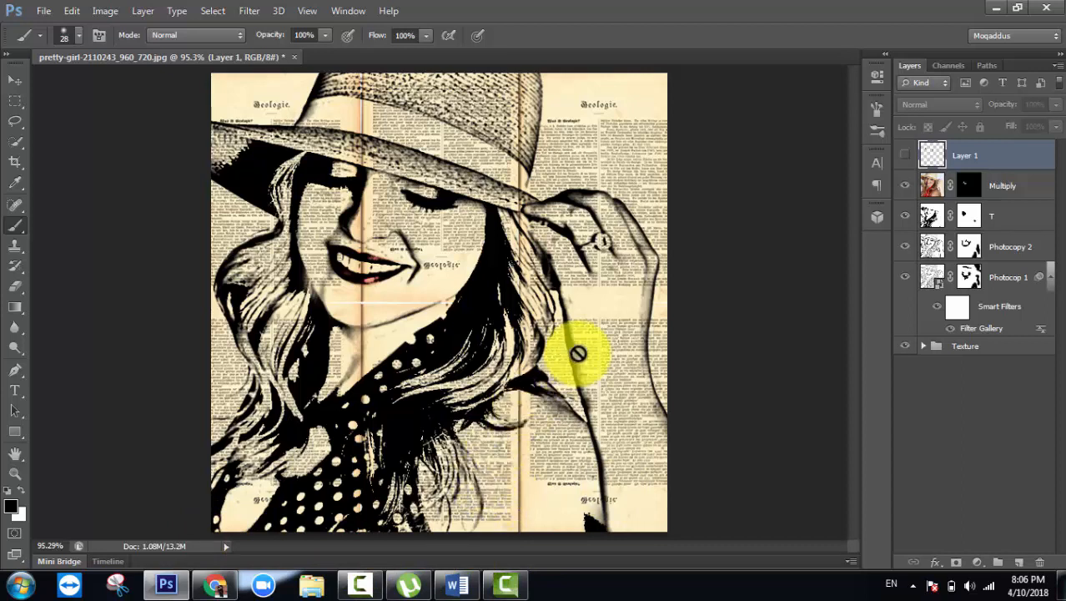
pyautogui.click(14, 79)
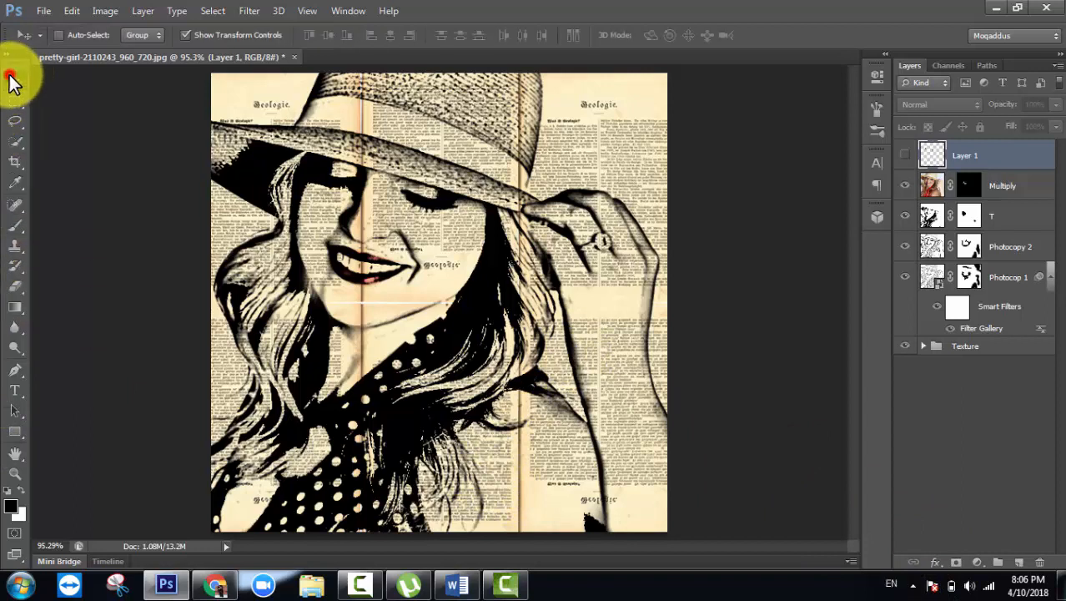
pyautogui.click(977, 564)
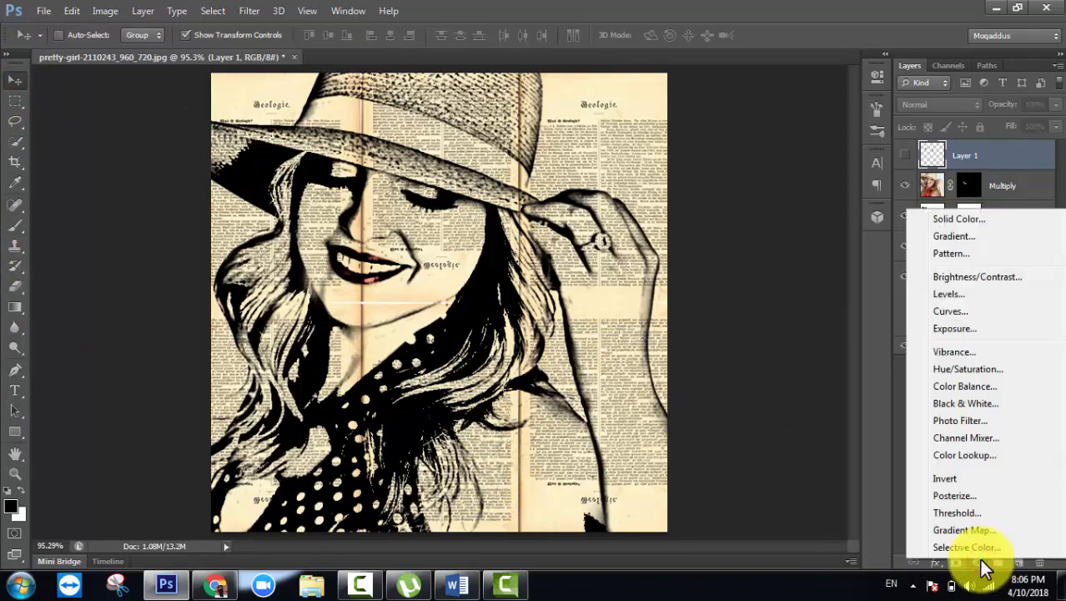
pyautogui.click(997, 310)
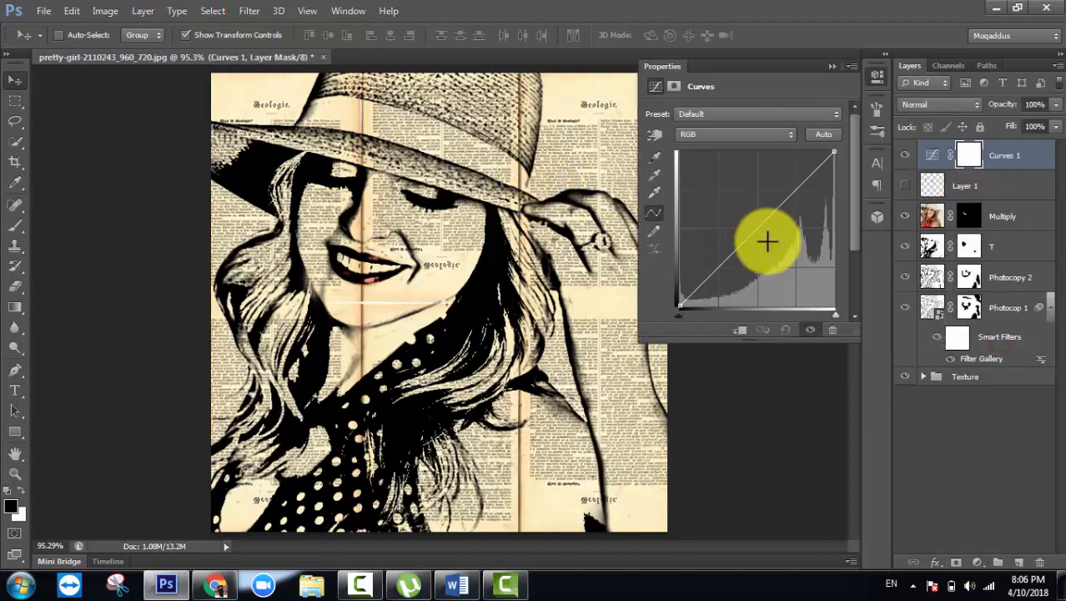
pyautogui.moveTo(762, 225); pyautogui.dragTo(754, 207)
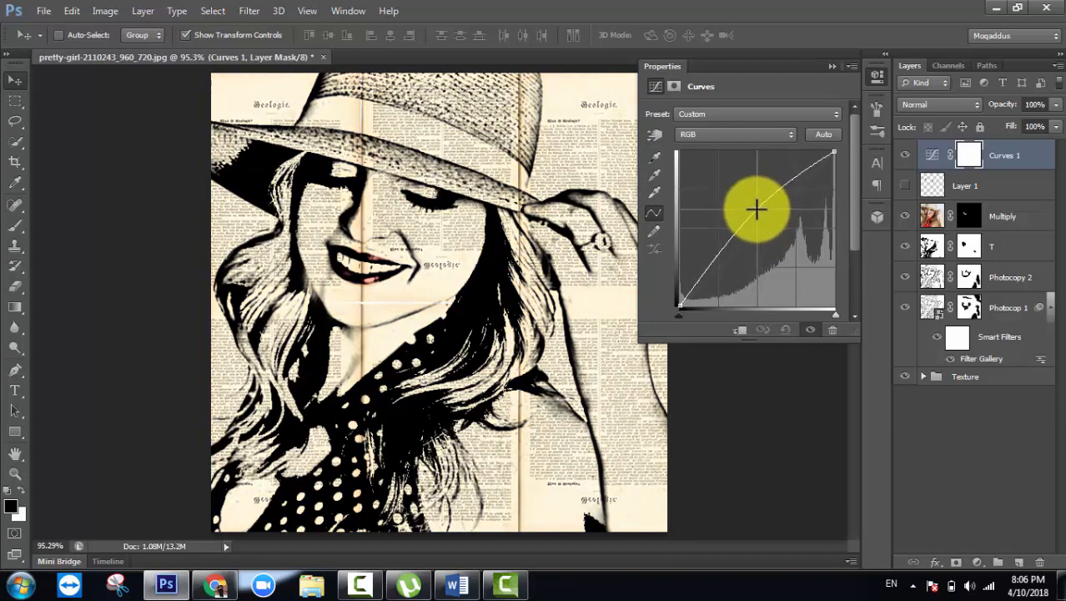
pyautogui.click(832, 66)
# Step: Try slightly lowering the exposure with an Exposure adjustment layer above Curves 1, and delete that layer
pyautogui.click(977, 561)
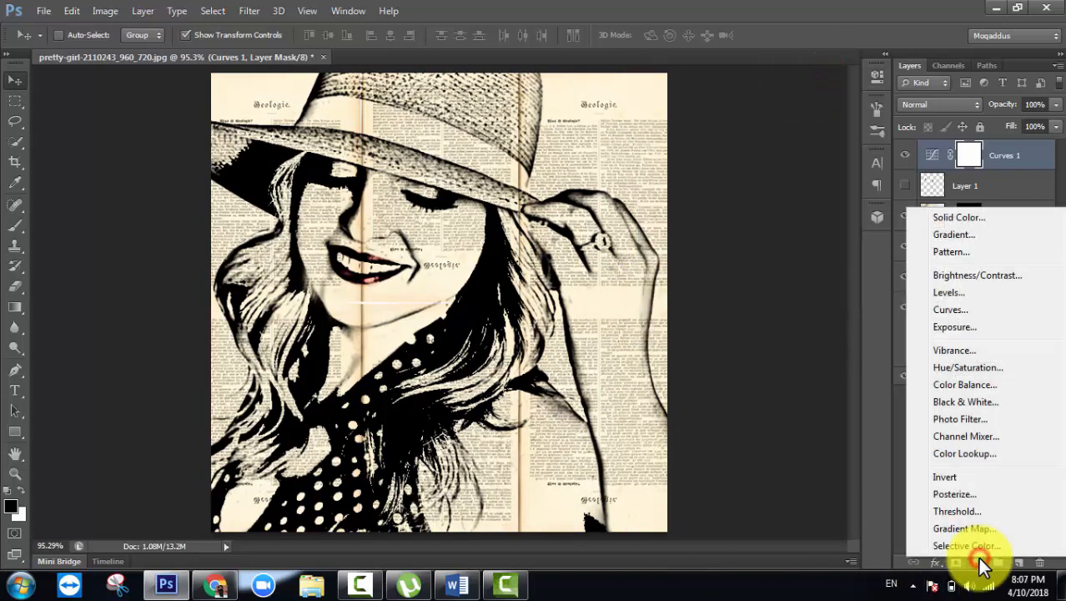
pyautogui.click(975, 324)
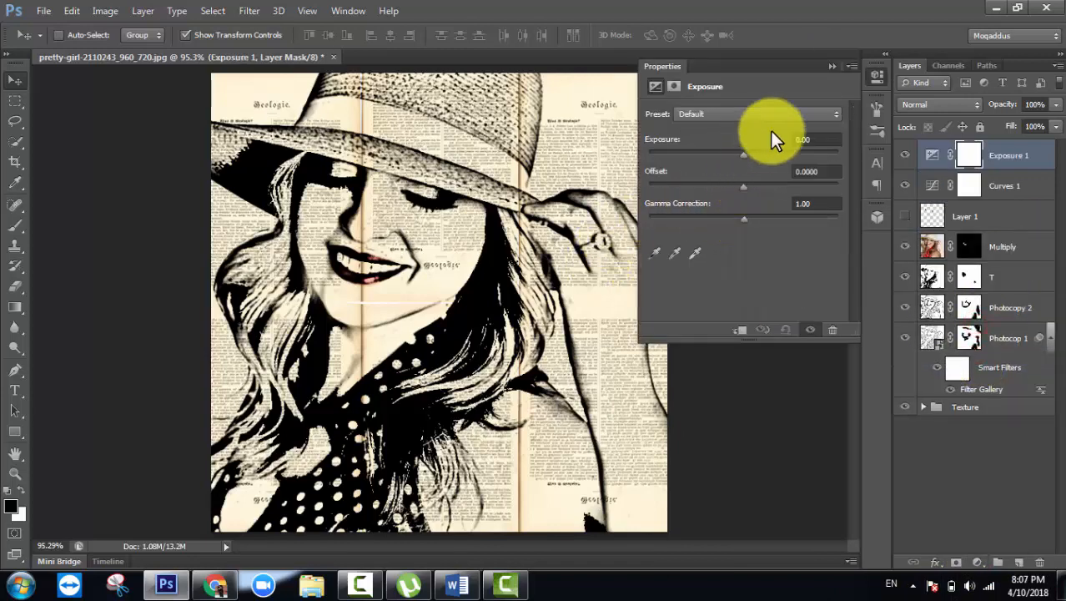
pyautogui.moveTo(740, 153)
pyautogui.mouseDown()
pyautogui.moveTo(790, 151)
pyautogui.moveTo(726, 151)
pyautogui.moveTo(766, 152)
pyautogui.moveTo(735, 153)
pyautogui.mouseUp()
pyautogui.click(832, 66)
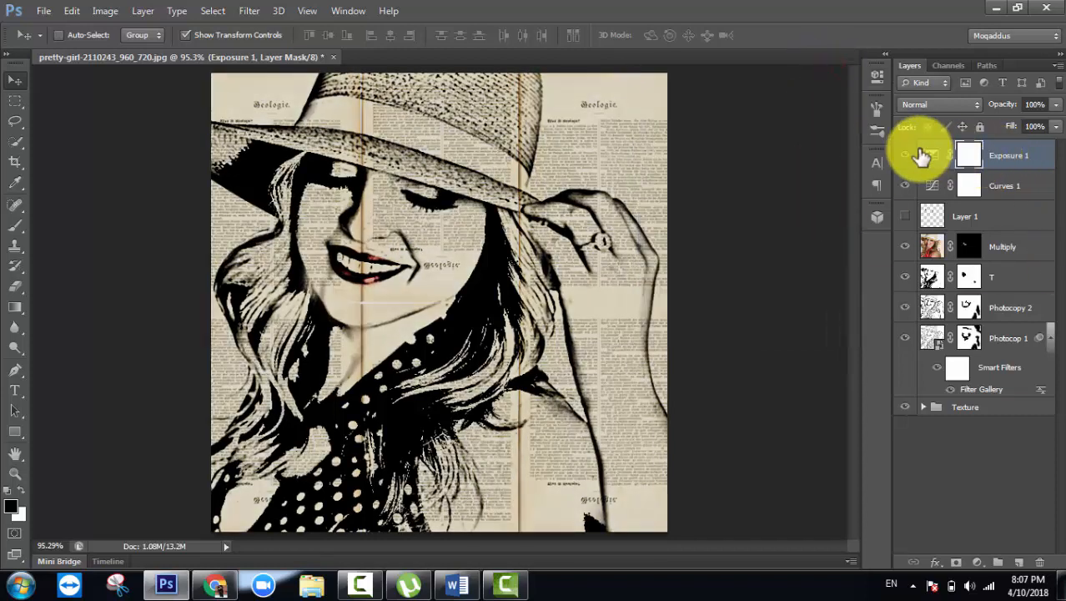
pyautogui.moveTo(1014, 166); pyautogui.dragTo(1040, 561)
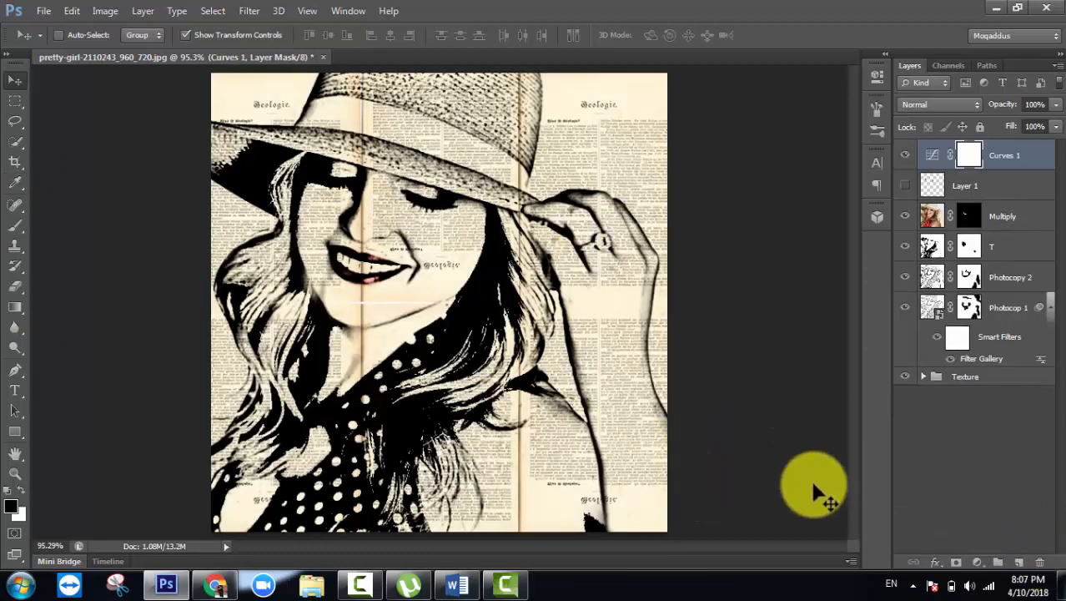